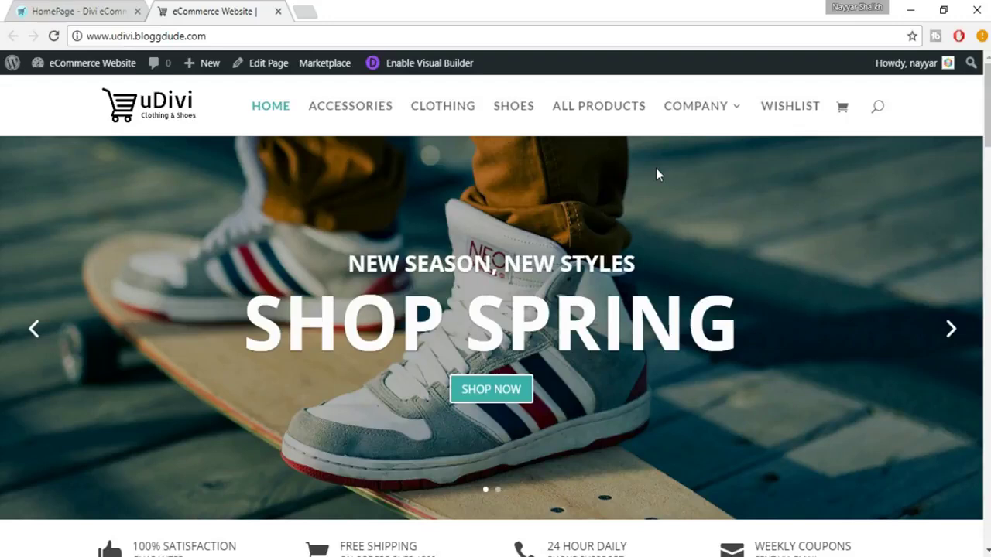
# - Open the eCommerce site's WordPress dashboard in a new browser tab and switch to it
pyautogui.moveTo(108, 71)
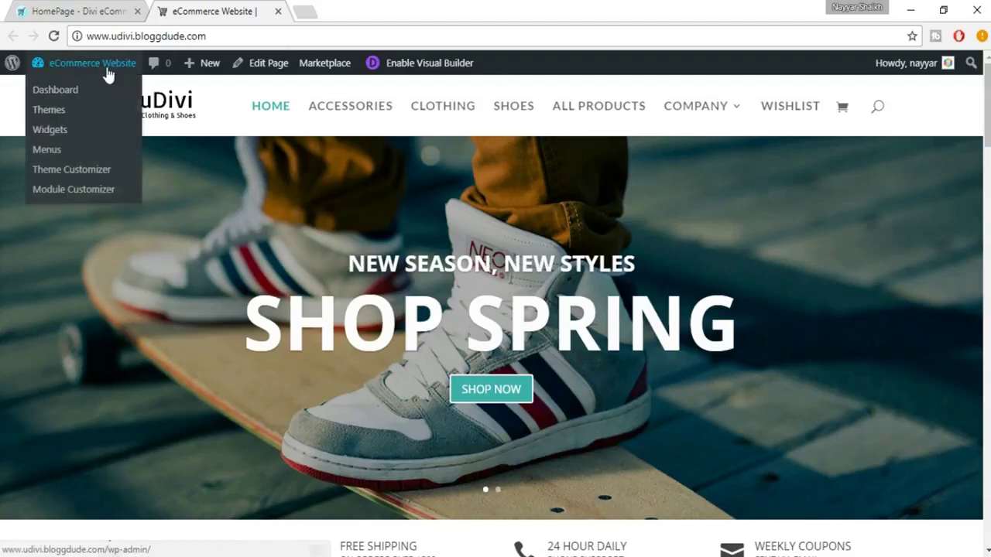
pyautogui.rightClick(71, 91)
pyautogui.click(108, 99)
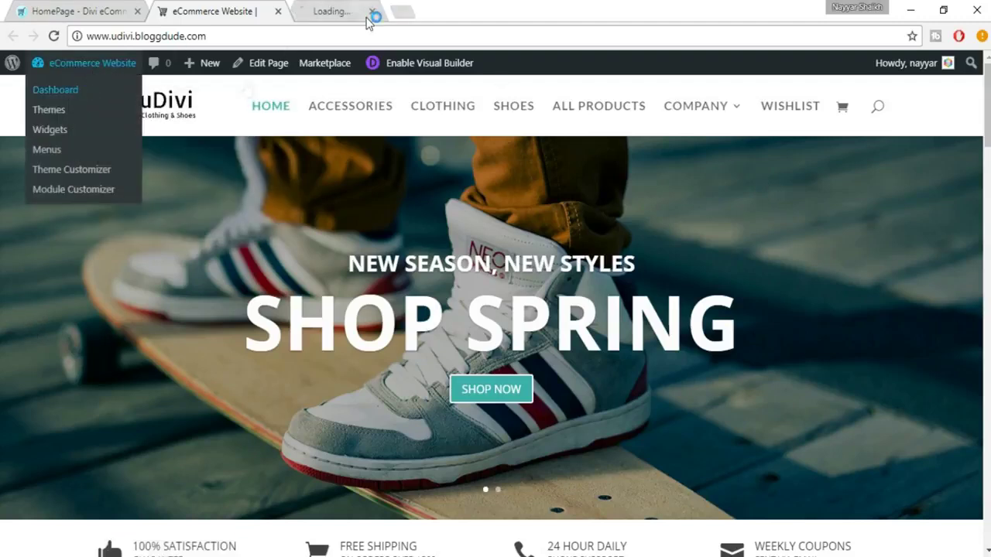
pyautogui.click(370, 15)
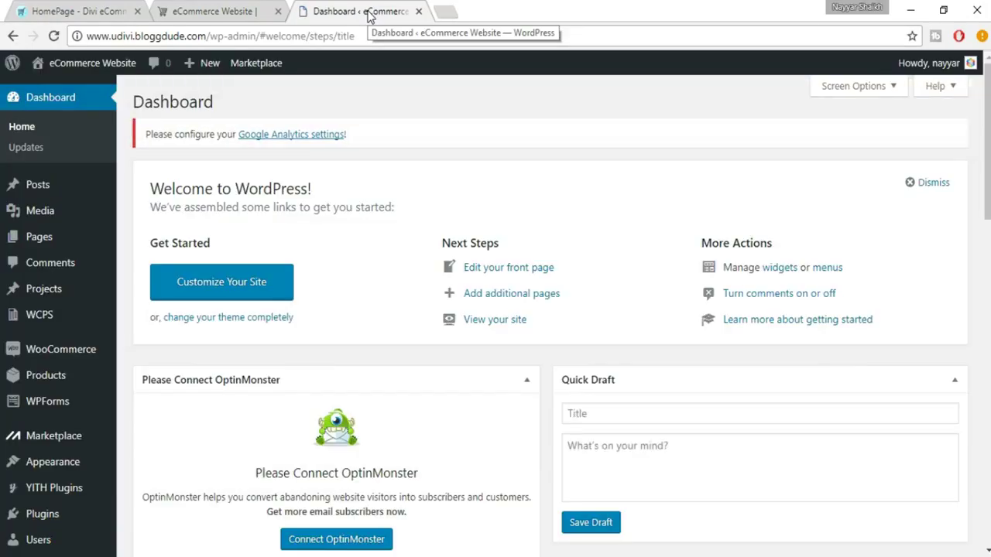
# - Go to the page for adding new plugins and search for "yoast"
pyautogui.scroll(-3, 138, 316)
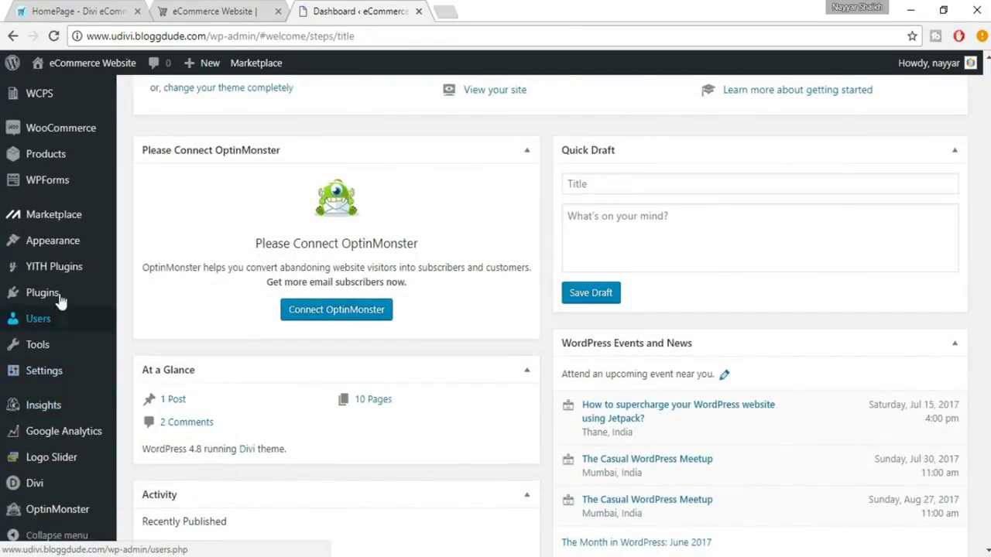
pyautogui.moveTo(66, 293)
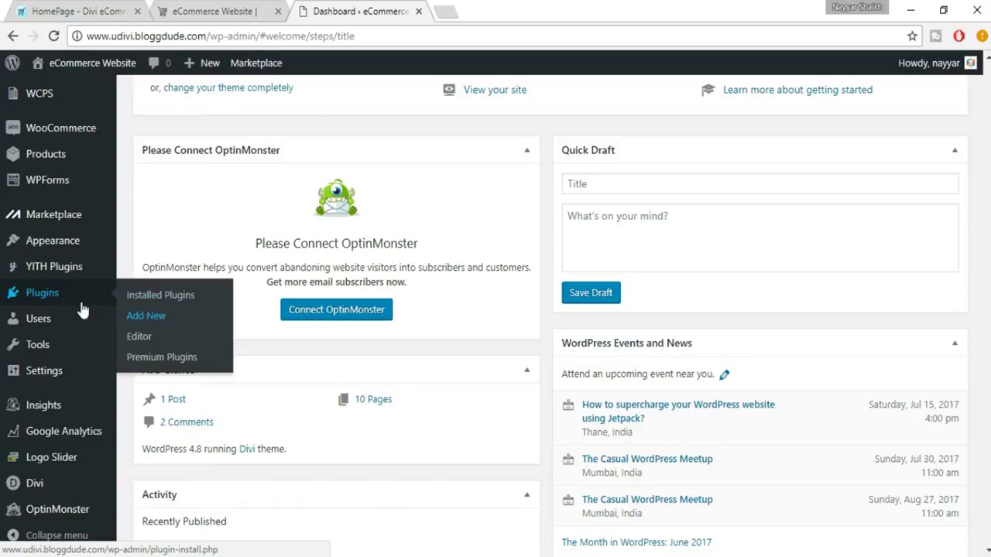
pyautogui.click(141, 316)
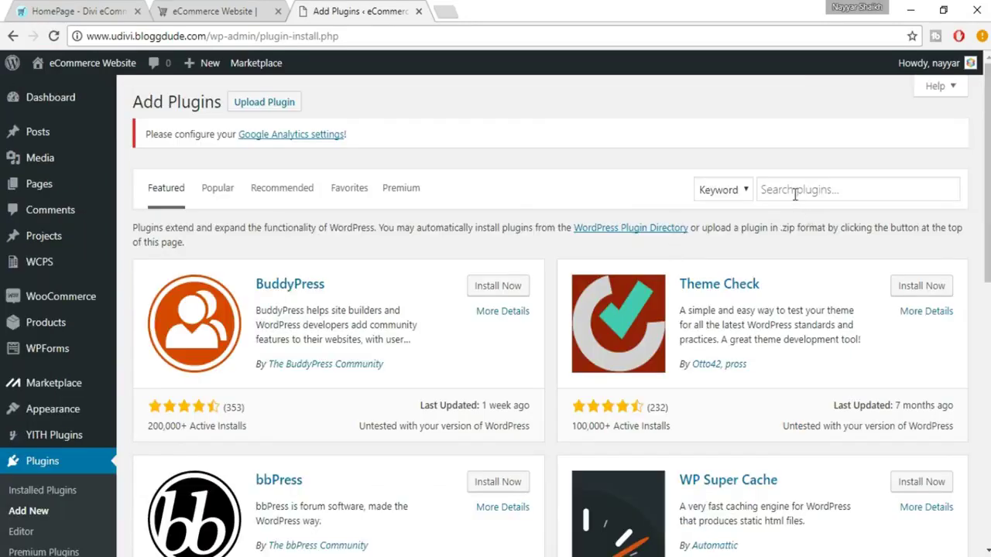
pyautogui.click(795, 190)
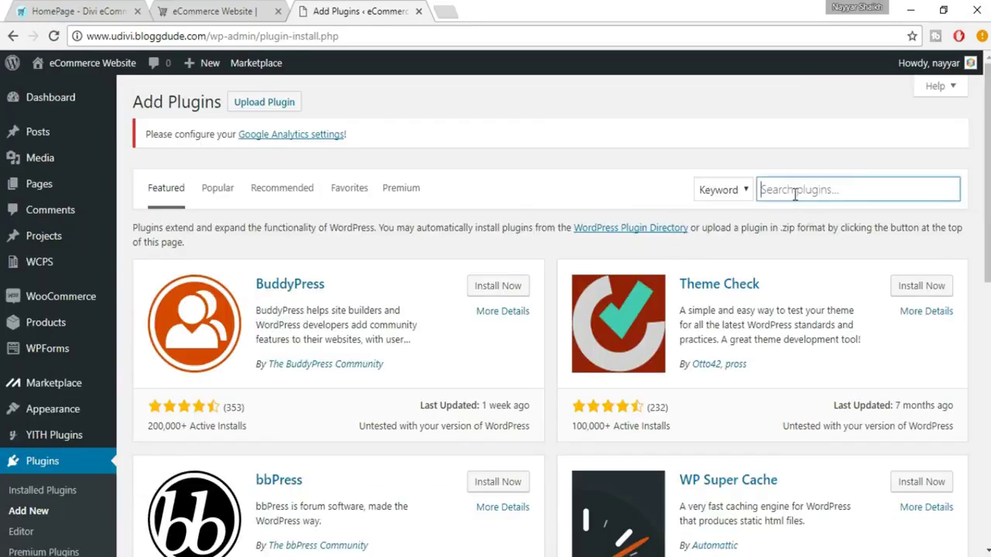
pyautogui.write('yoas')
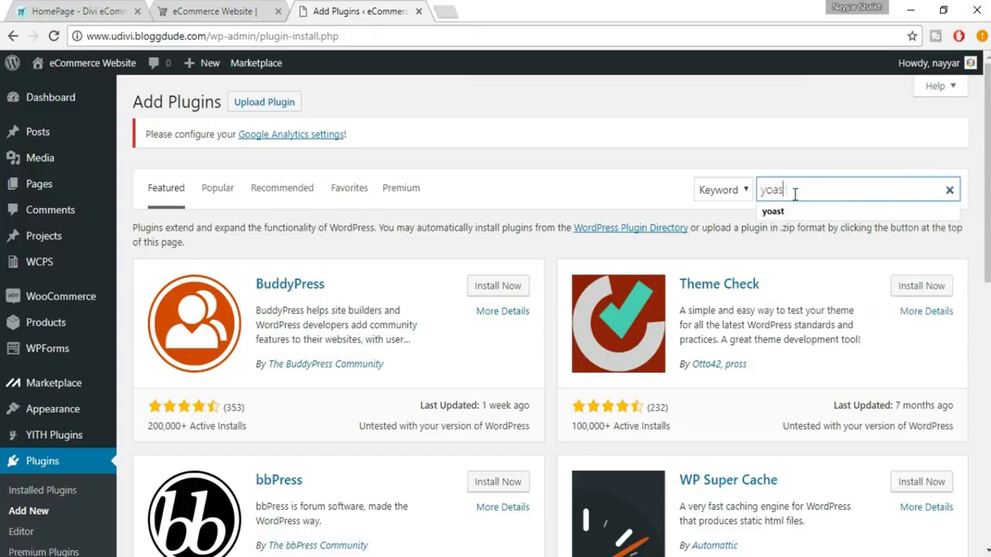
pyautogui.write('t')
pyautogui.press('Return')
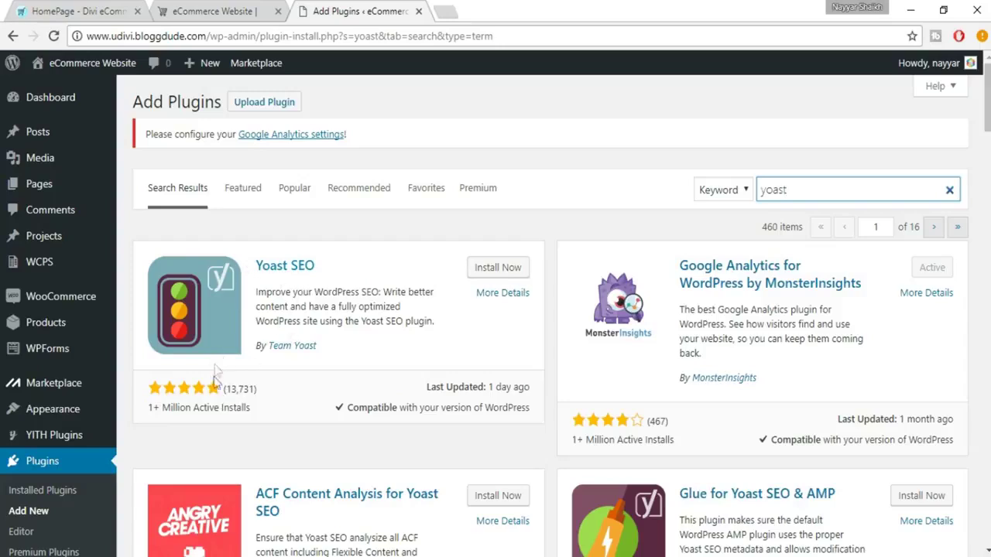
# - Install the Yoast SEO plugin from the search results and activate it
pyautogui.moveTo(155, 407); pyautogui.dragTo(266, 409)
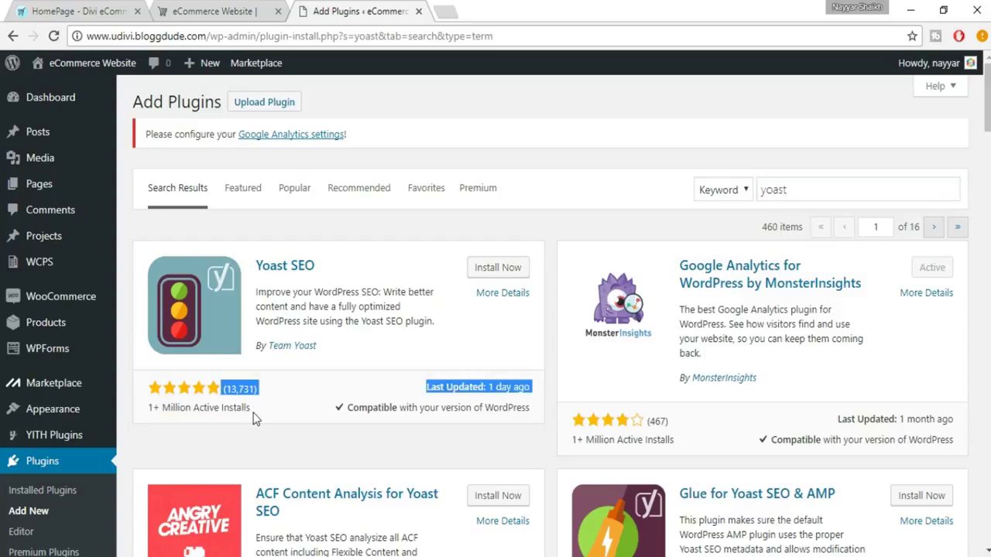
pyautogui.click(257, 417)
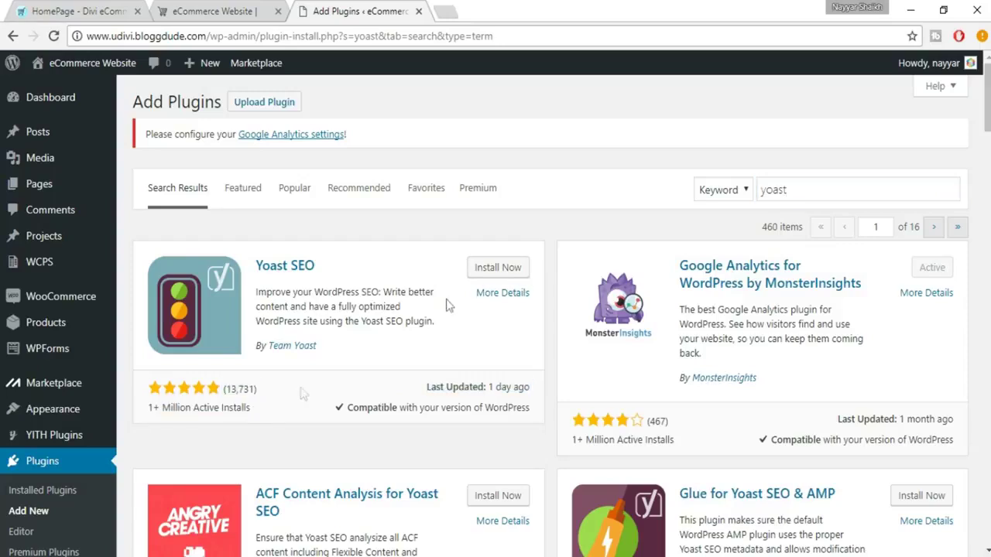
pyautogui.click(496, 270)
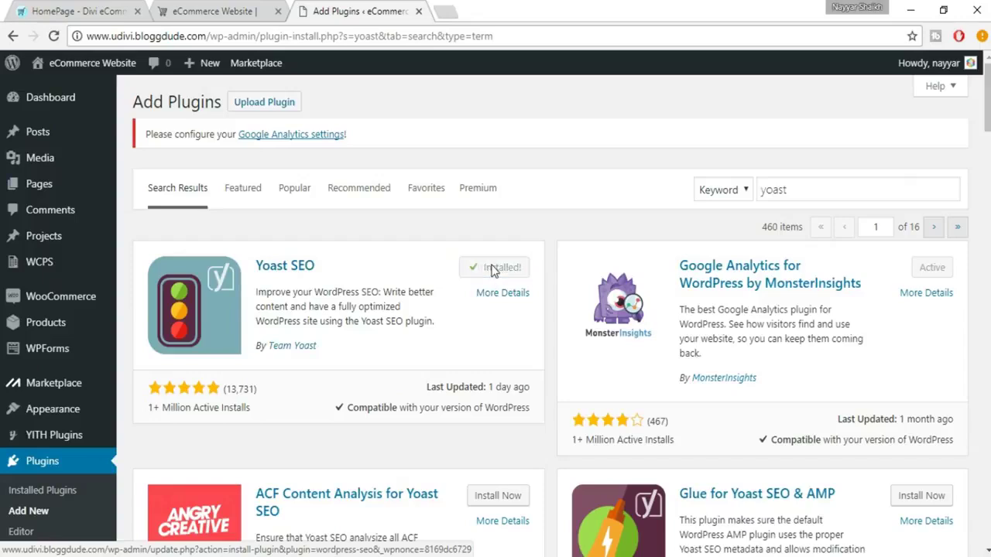
pyautogui.click(496, 274)
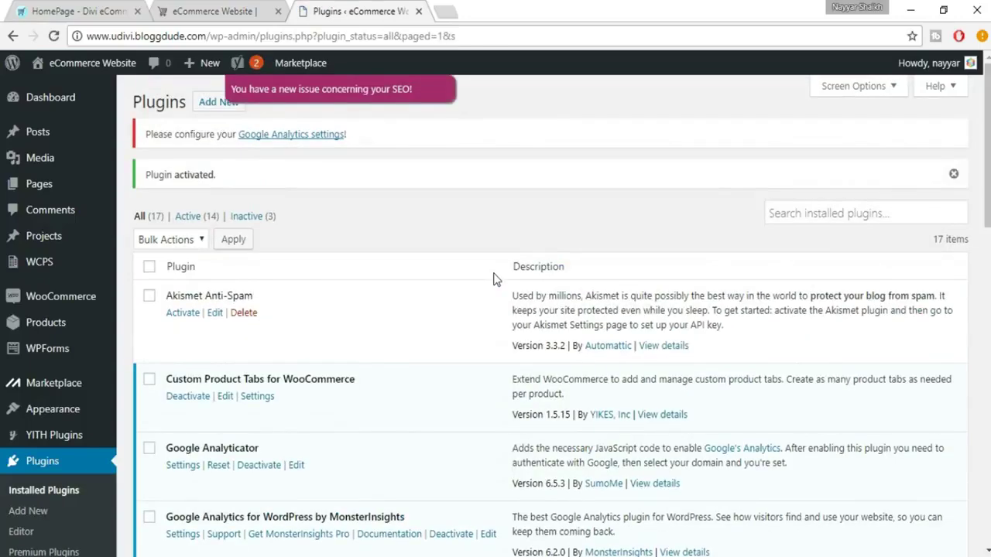
# - Open the Yoast SEO dashboard and review its problems and notifications
pyautogui.scroll(-6, 363, 307)
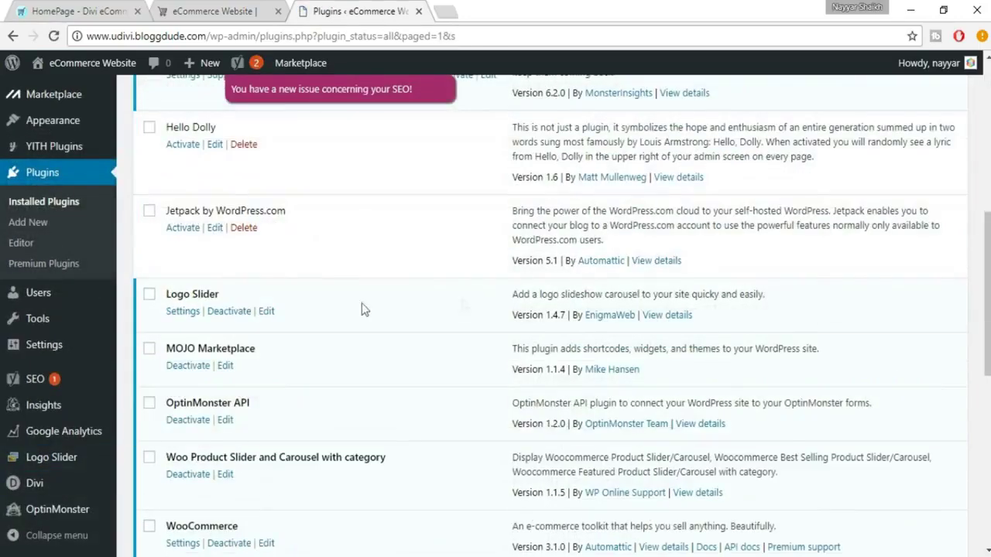
pyautogui.moveTo(66, 383)
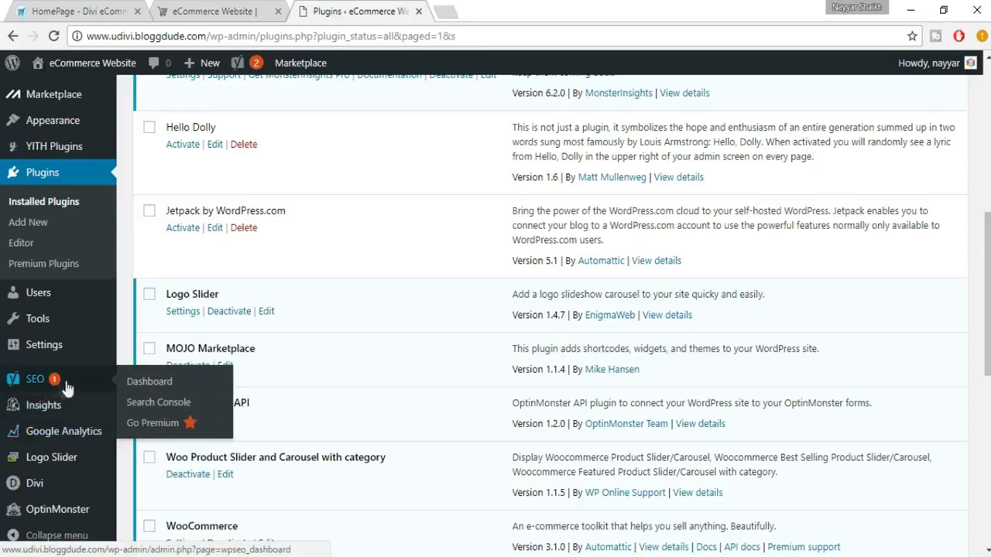
pyautogui.click(53, 383)
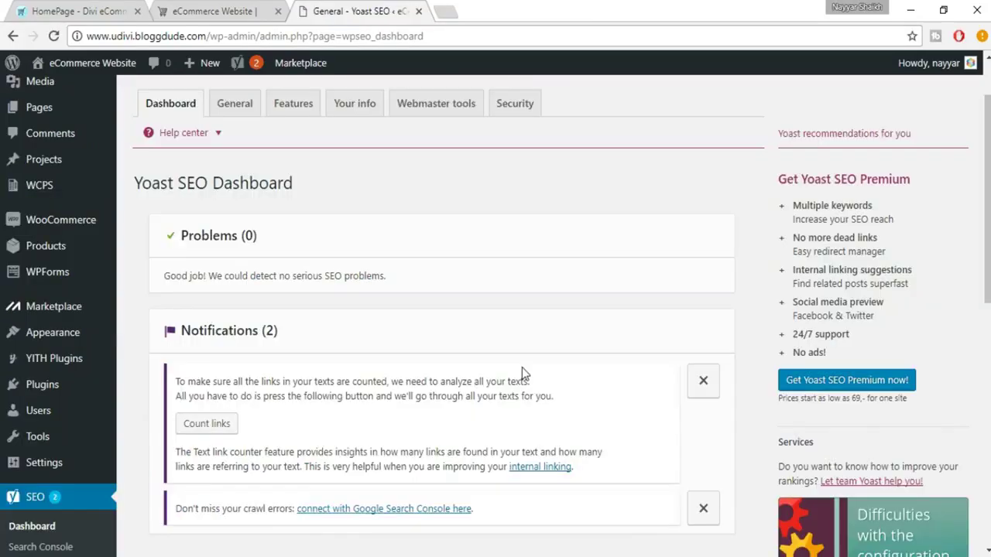
pyautogui.scroll(-1, 364, 287)
pyautogui.scroll(-1, 274, 249)
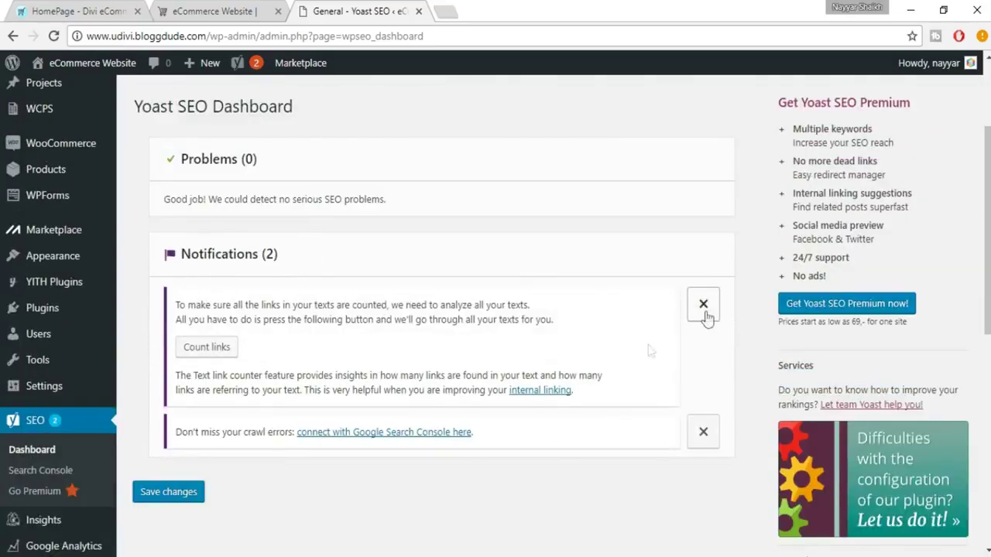
pyautogui.scroll(2, 375, 435)
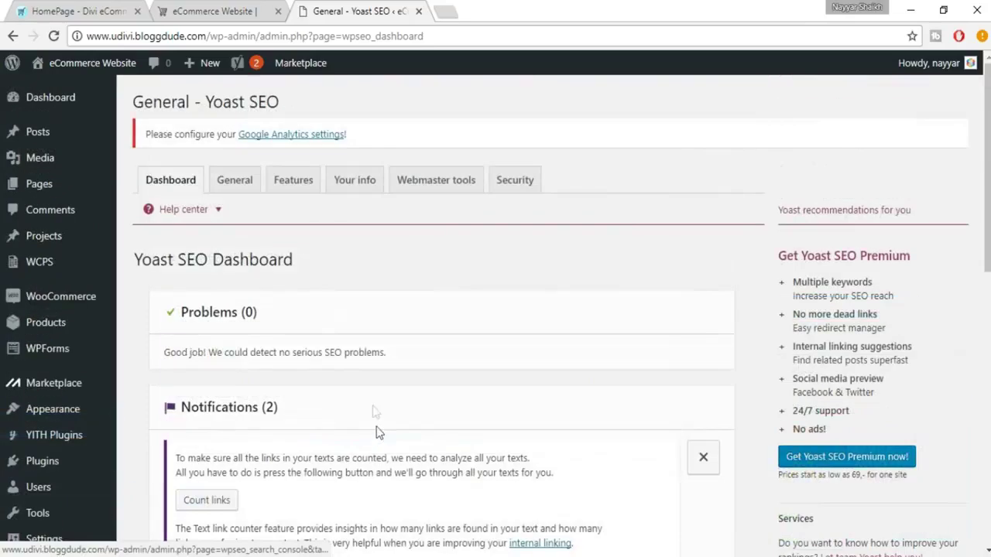
# - Open the configuration wizard from Yoast SEO's general settings and start the self-guided Configure Yoast SEO option
pyautogui.click(240, 192)
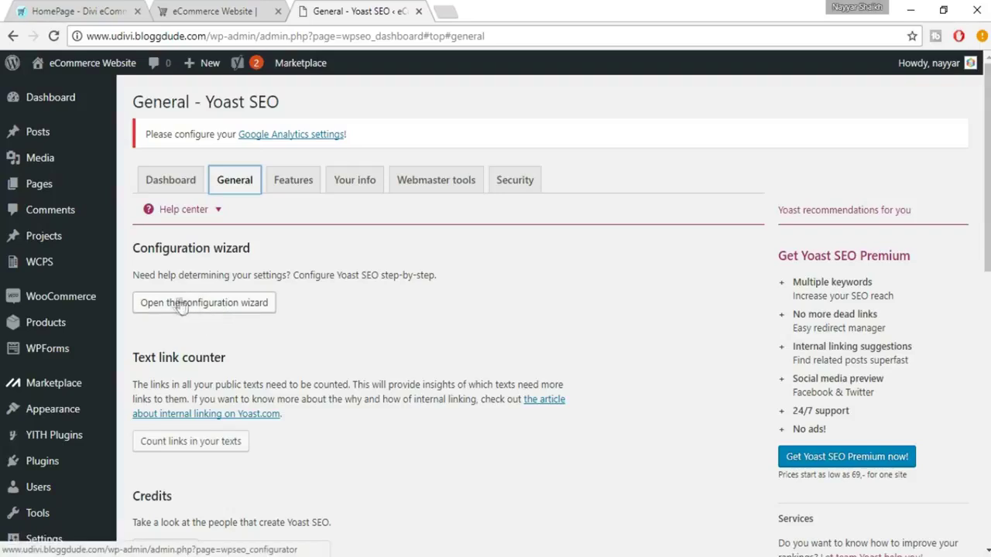
pyautogui.click(230, 308)
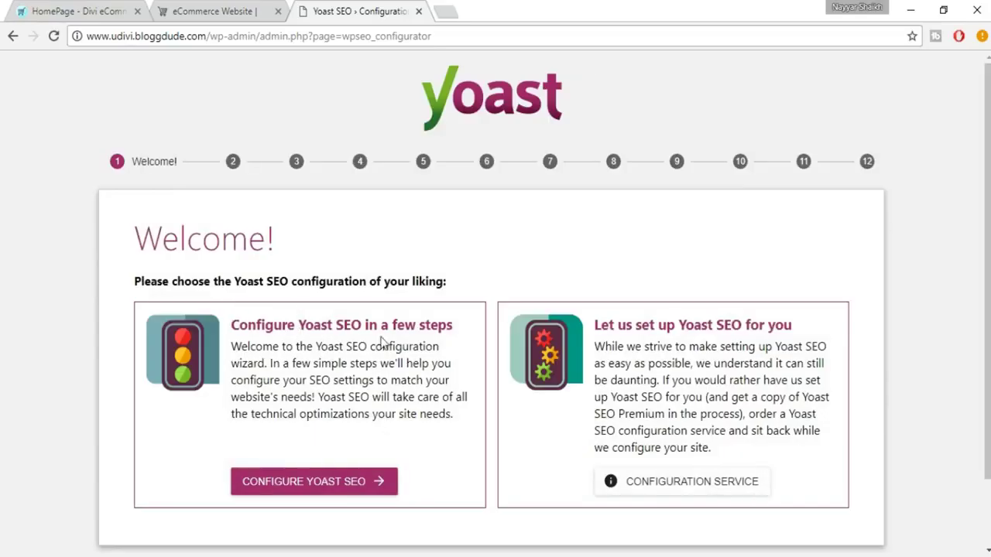
pyautogui.click(341, 484)
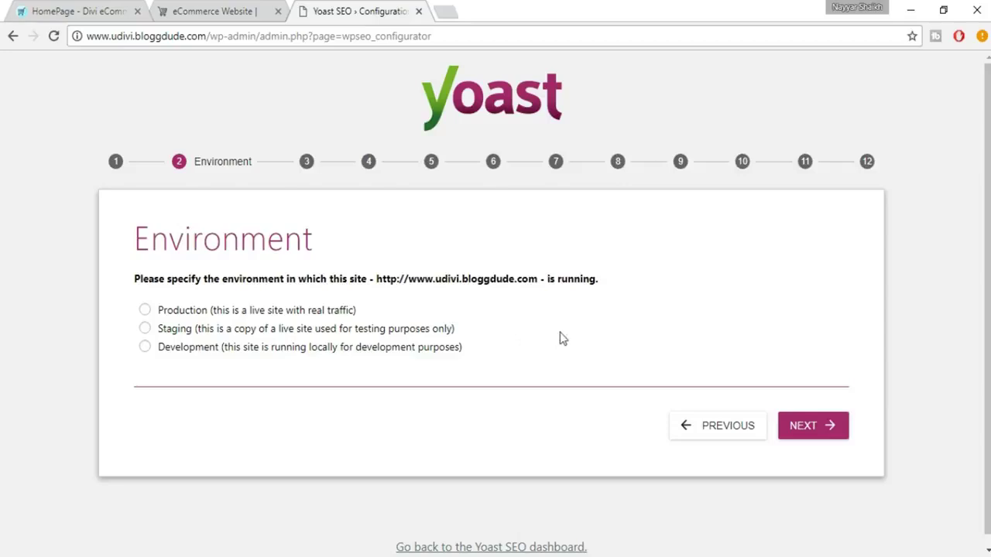
# - Set the wizard's environment to Production and the site type to Webshop
pyautogui.click(305, 310)
pyautogui.click(814, 431)
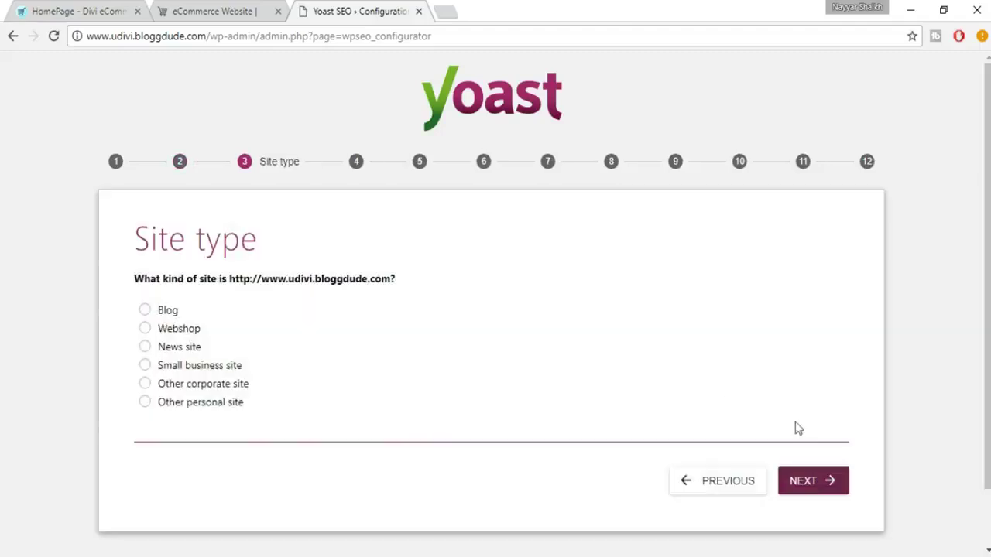
pyautogui.click(191, 334)
pyautogui.click(834, 484)
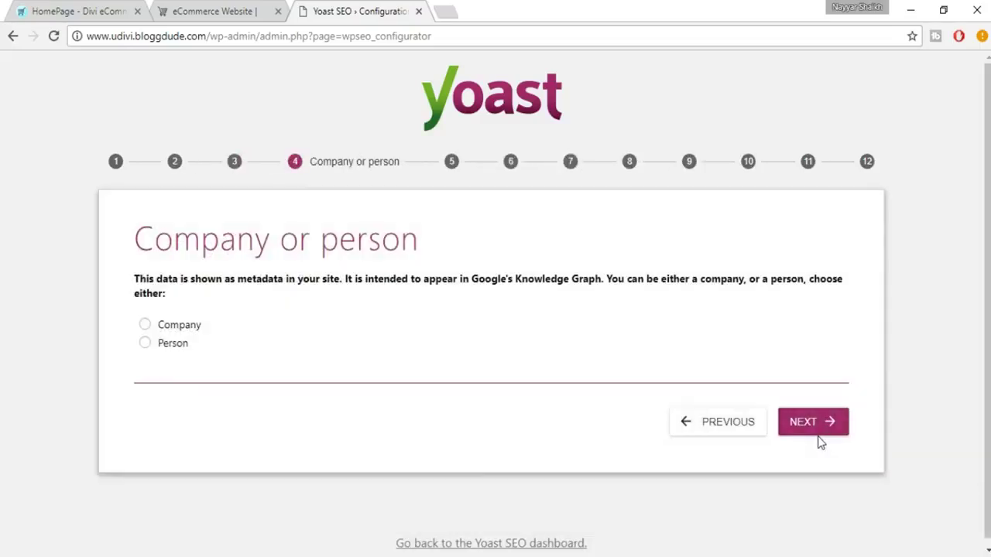
# - Identify the site as a Company and enter "BloggDude Inc." as the company name
pyautogui.click(168, 327)
pyautogui.scroll(-1, 372, 367)
pyautogui.click(241, 328)
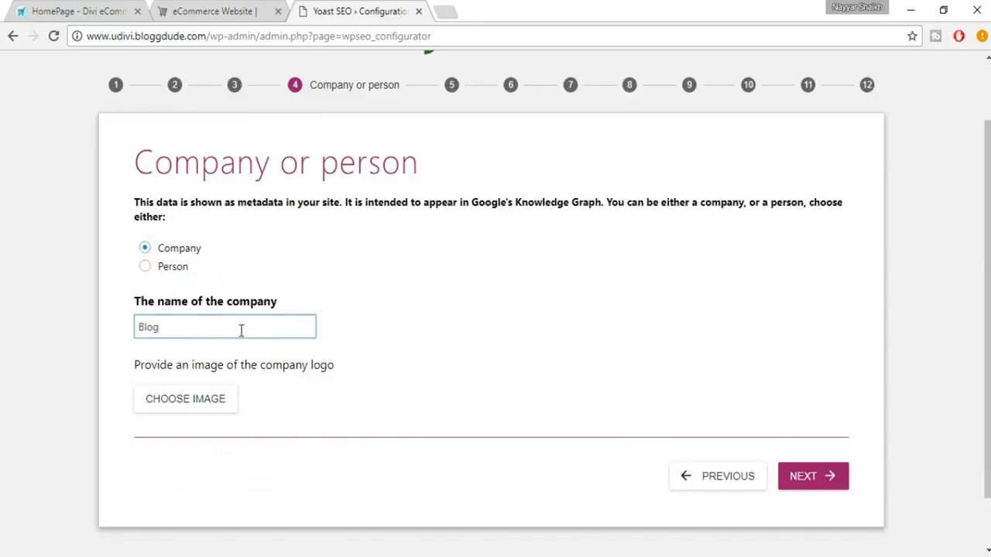
pyautogui.write('BloggDude Inc.')
# - Choose the uDivi Clothing & Shoes image from the media library as company logo and continue to the social profiles
pyautogui.click(210, 406)
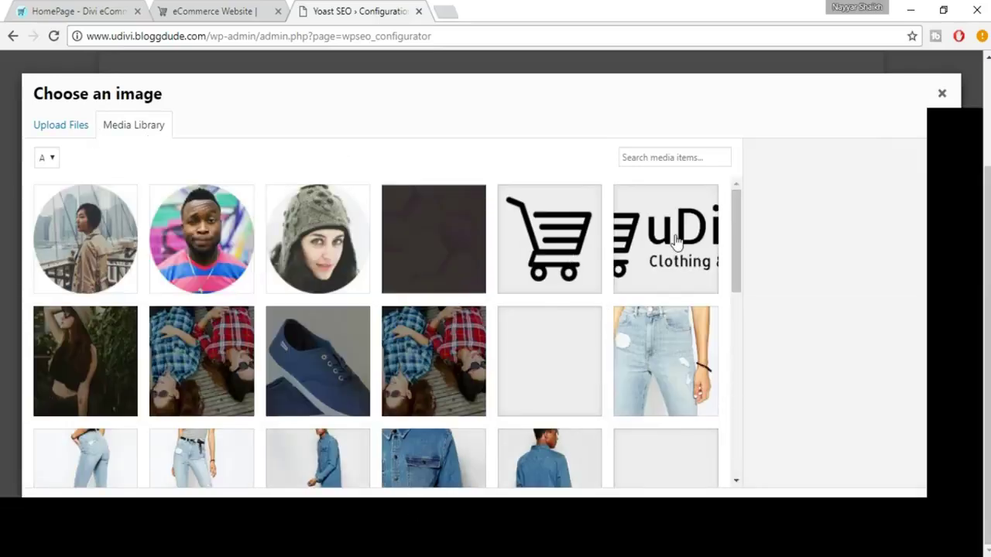
pyautogui.click(675, 243)
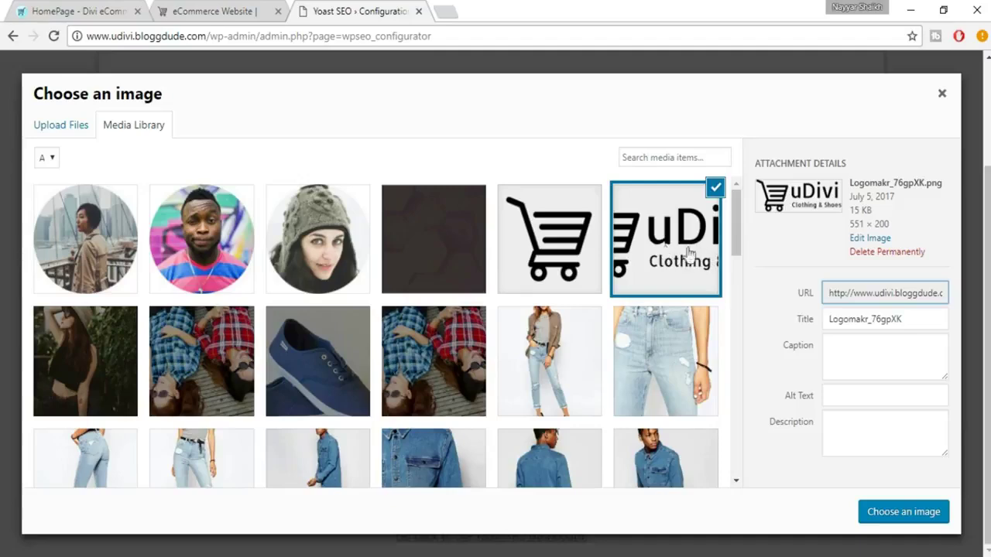
pyautogui.click(885, 511)
pyautogui.scroll(-2, 627, 403)
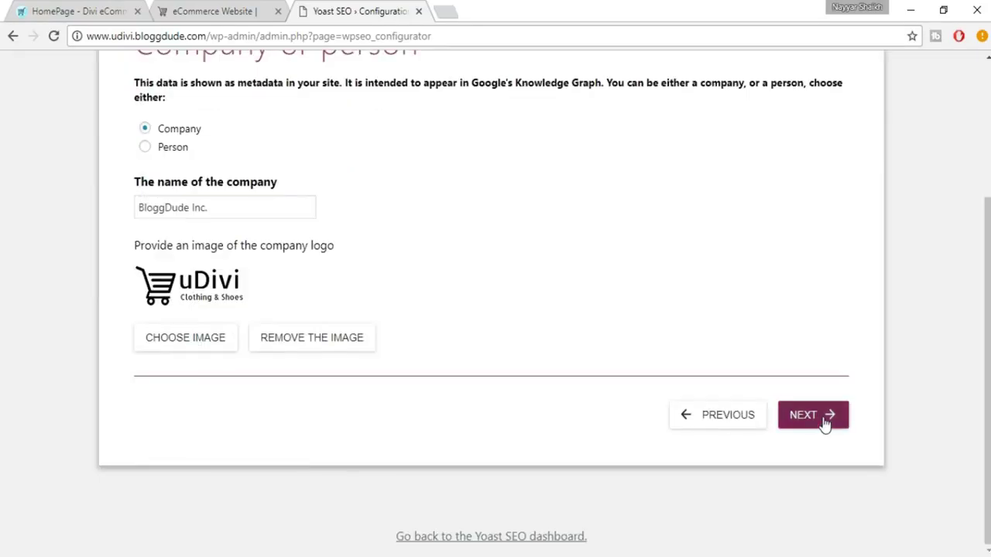
pyautogui.click(826, 424)
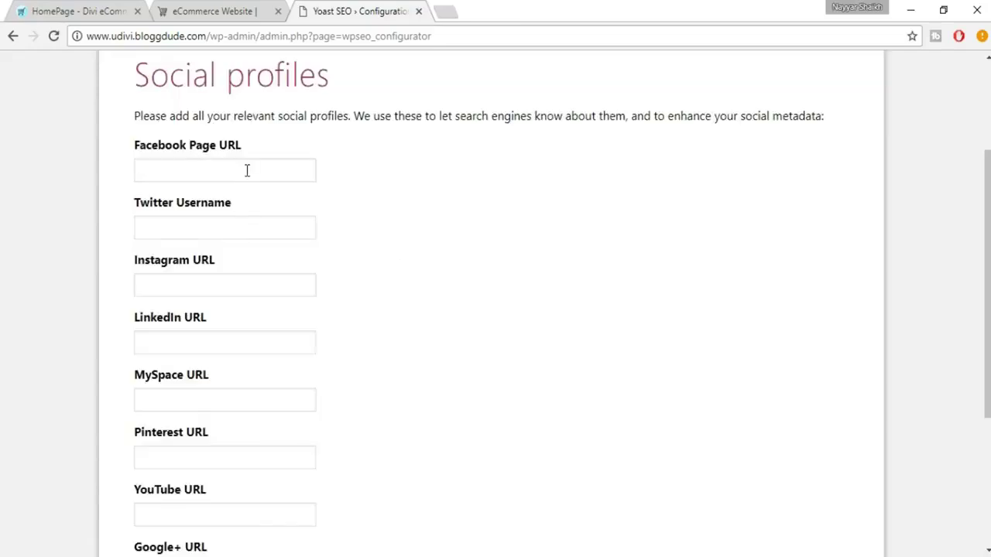
# - Look through the social profile fields, leave them all blank and continue the wizard past the Social profiles step
pyautogui.click(247, 170)
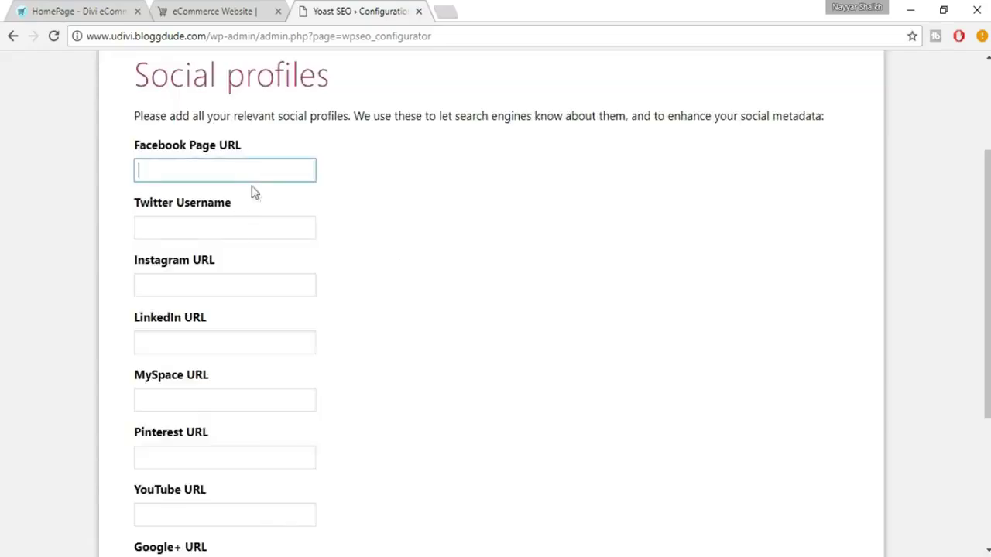
pyautogui.scroll(-1, 325, 260)
pyautogui.scroll(-2, 287, 259)
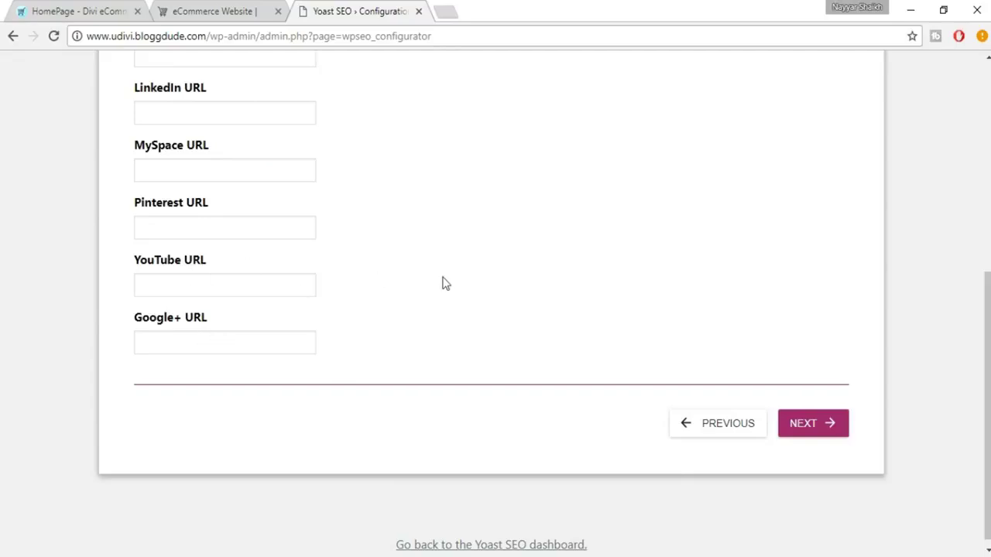
pyautogui.scroll(4, 442, 281)
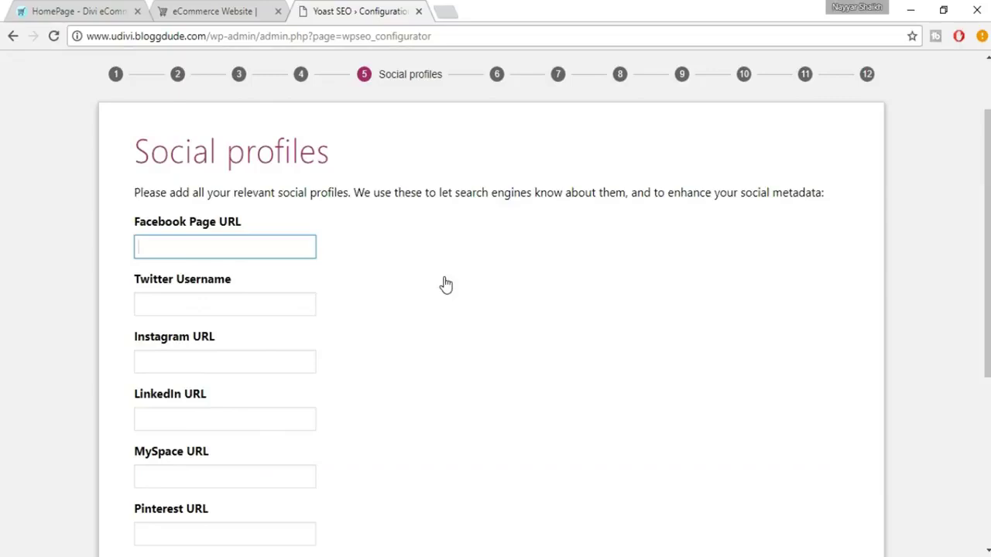
pyautogui.scroll(1, 348, 170)
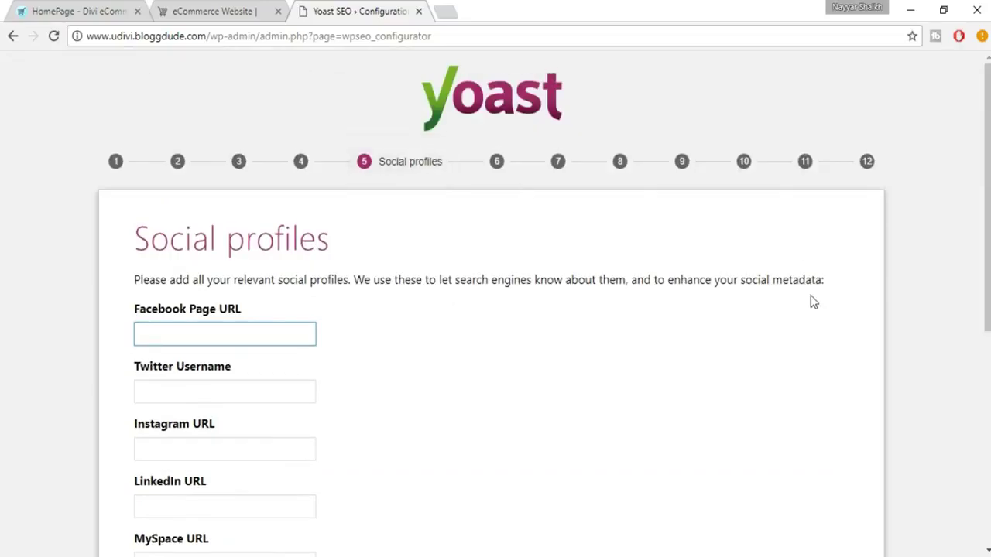
pyautogui.scroll(-1, 361, 292)
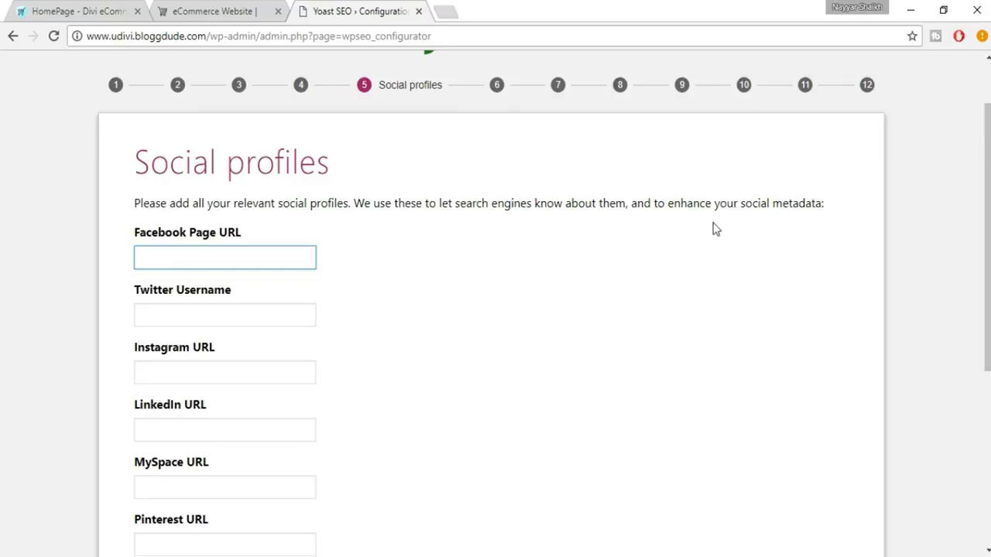
pyautogui.scroll(1, 713, 228)
pyautogui.scroll(-1, 713, 228)
pyautogui.scroll(-4, 243, 335)
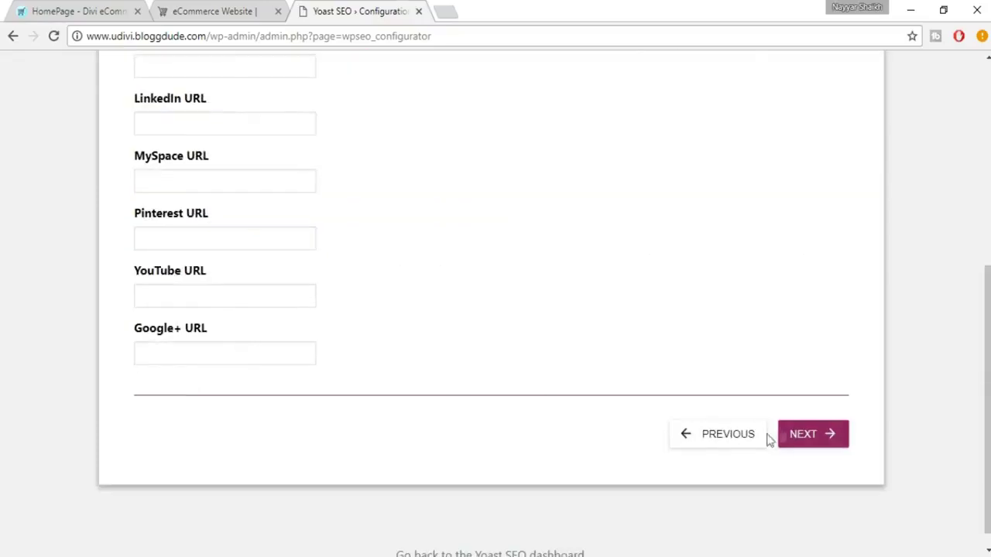
pyautogui.click(808, 439)
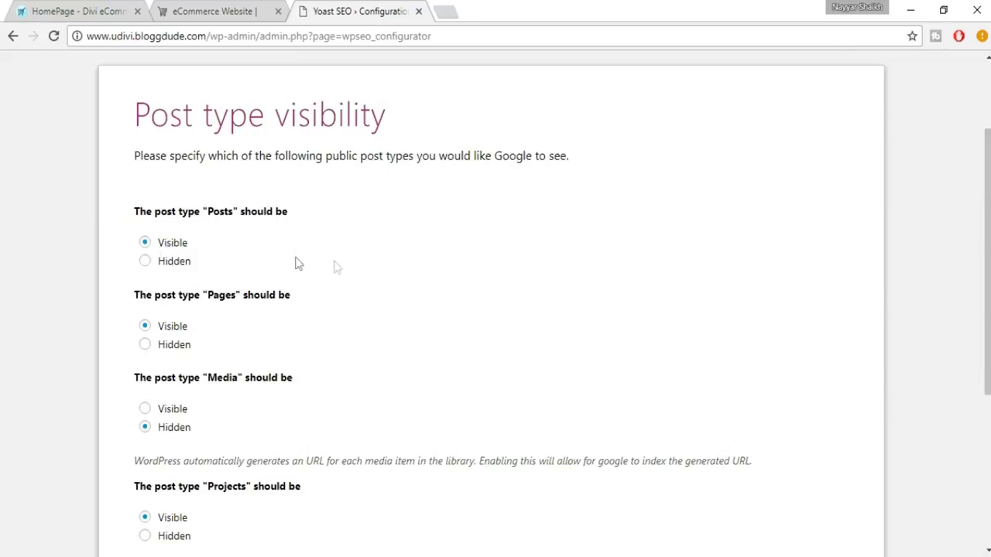
# - Keep the Media post type hidden and all others visible, then leave multiple authors at Yes and continue to the Google Search Console step
pyautogui.scroll(-1, 309, 293)
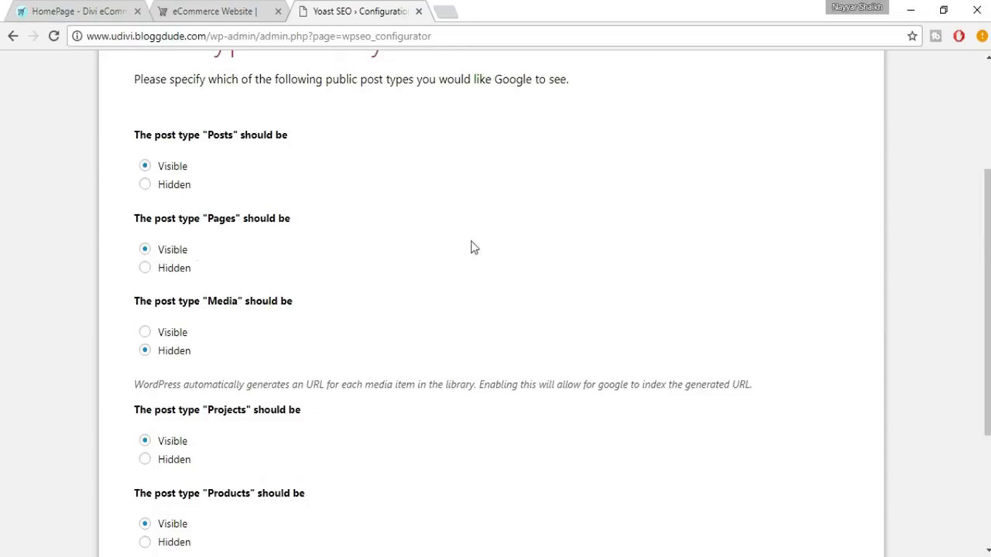
pyautogui.scroll(-1, 473, 248)
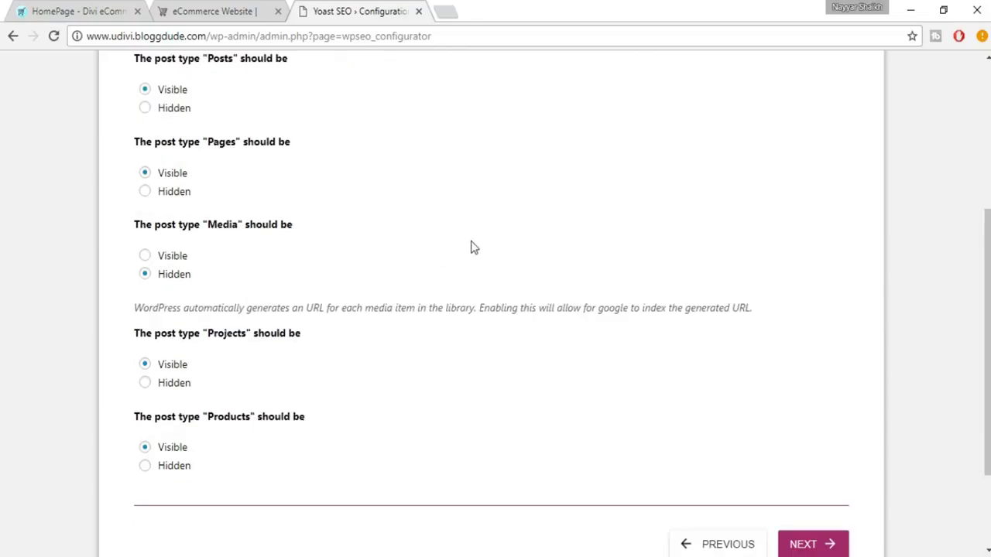
pyautogui.click(167, 276)
pyautogui.scroll(-2, 405, 310)
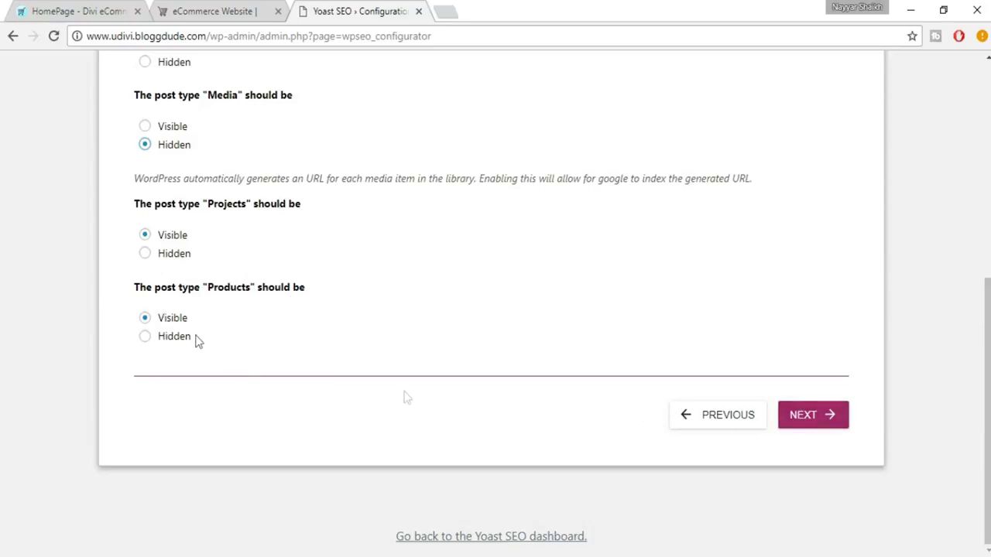
pyautogui.click(818, 428)
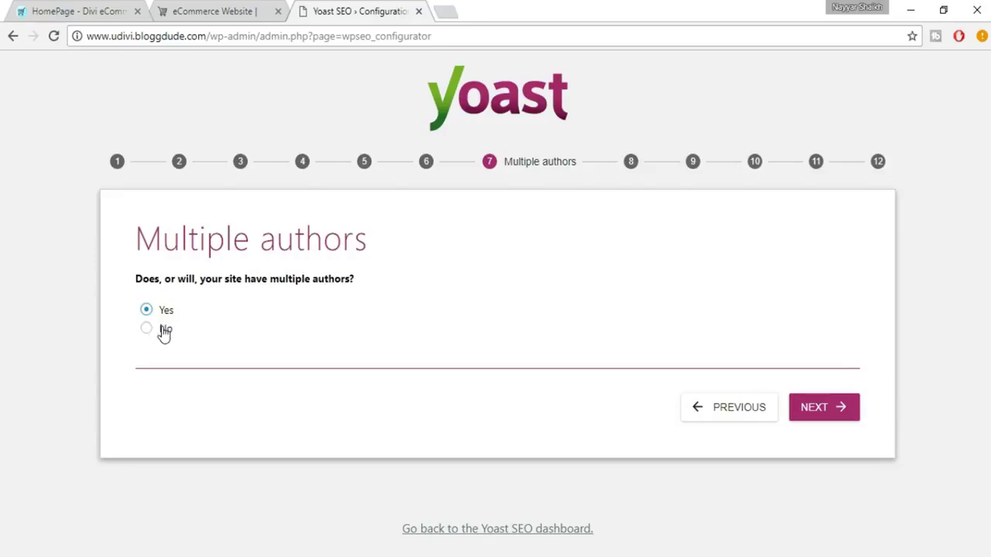
pyautogui.click(817, 411)
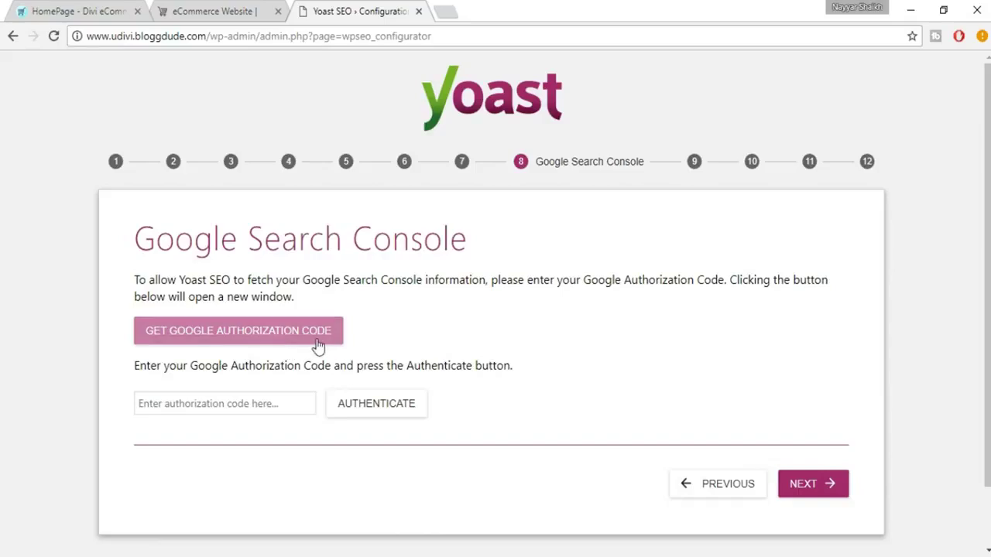
# - Request a Google authorization code, choose the Google account, allow Yoast SEO access to Search Console data, copy the code and close the sign-in window
pyautogui.click(243, 340)
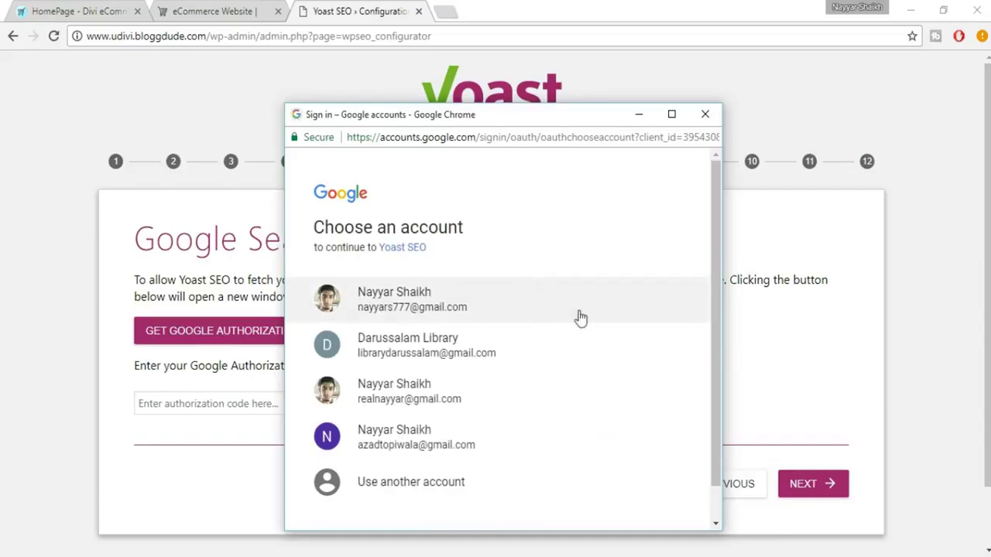
pyautogui.scroll(-1, 582, 327)
pyautogui.click(444, 417)
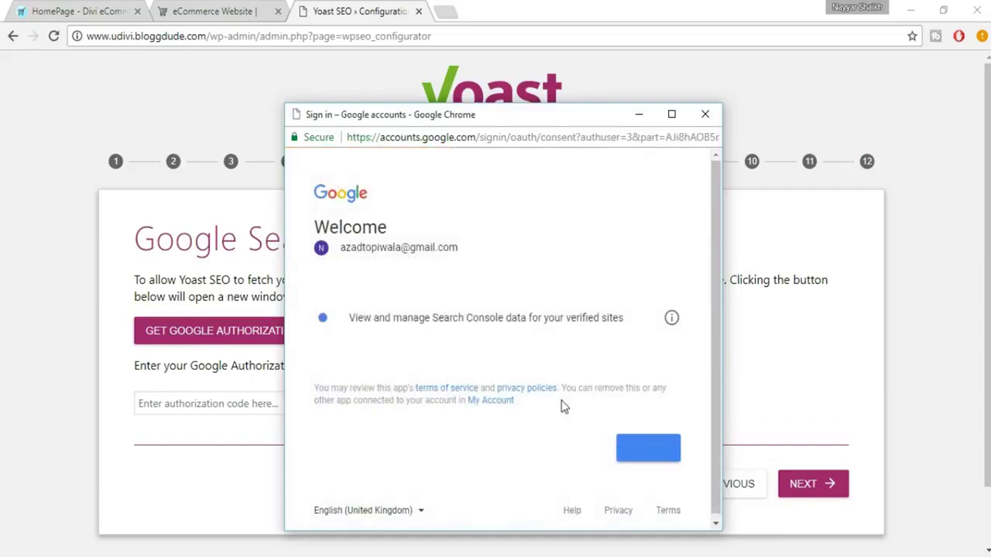
pyautogui.click(647, 448)
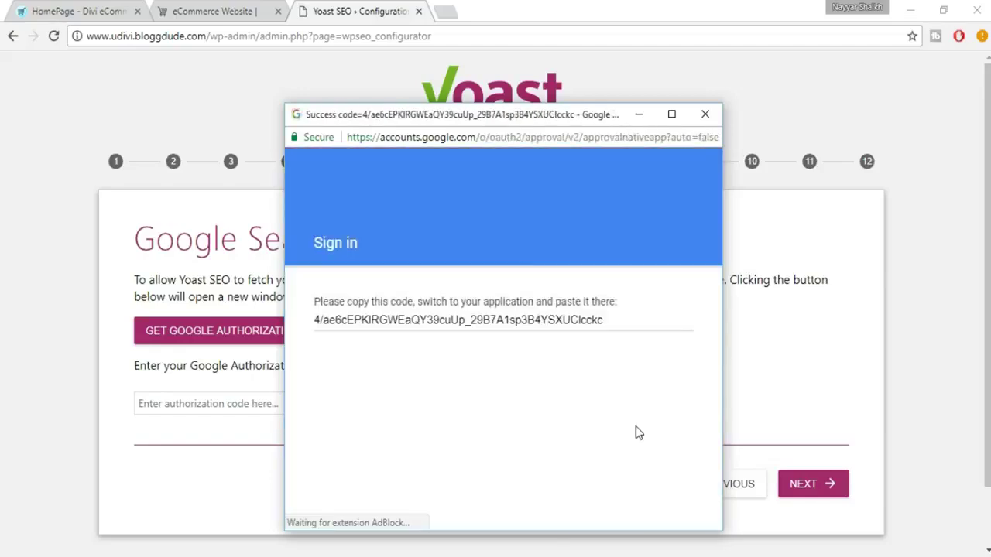
pyautogui.click(474, 325)
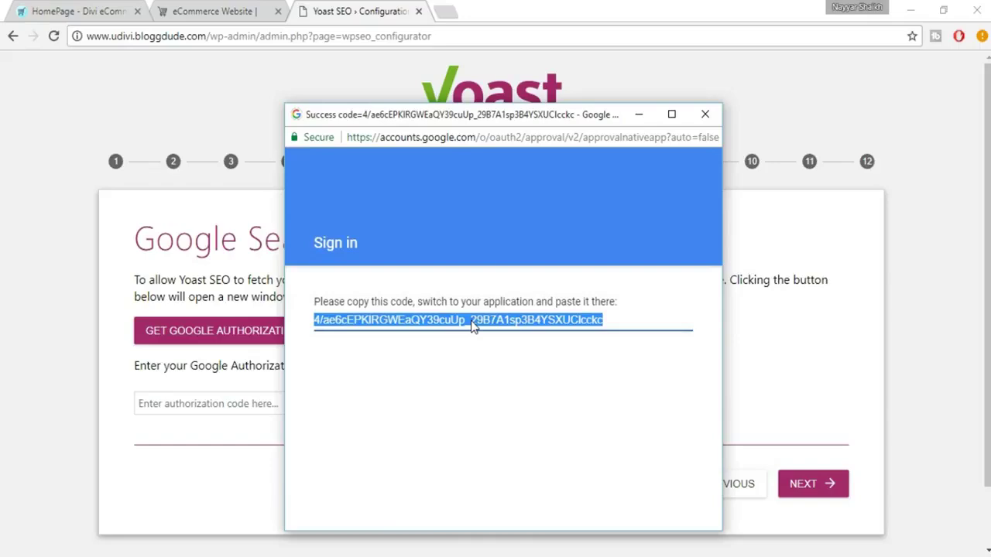
pyautogui.hotkey('ctrl', 'w')
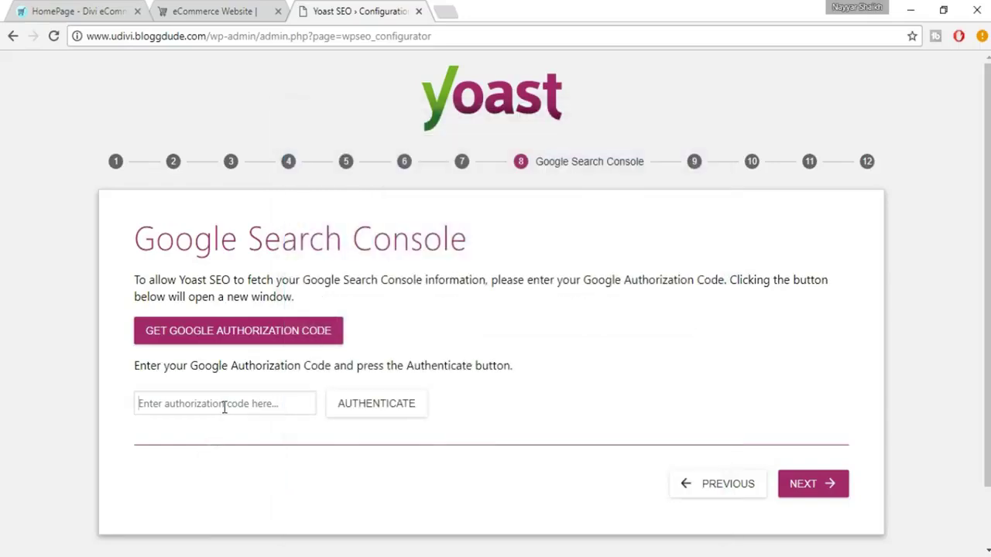
# - Paste the Google authorization code into the authorization code field, authenticate and continue to the title settings
pyautogui.click(224, 408)
pyautogui.hotkey('ctrl', 'v')
pyautogui.click(436, 411)
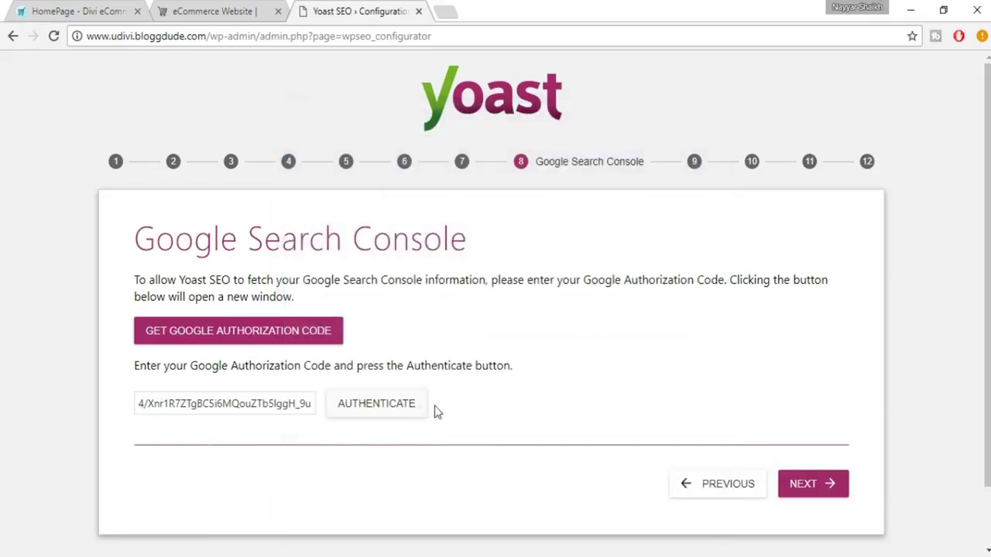
pyautogui.click(834, 489)
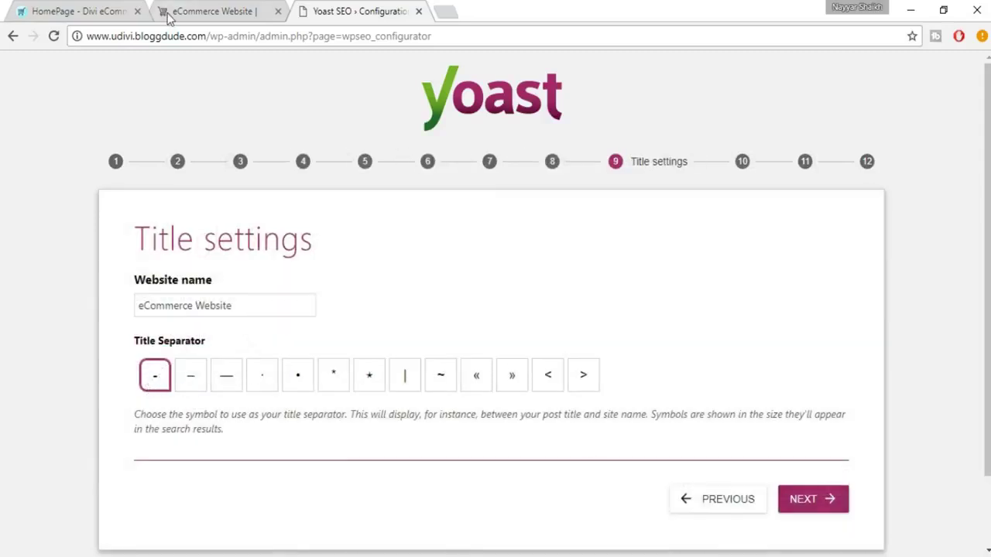
# - Compare the title separator options with the title on the eCommerce Website homepage tab and keep the short hyphen as separator
pyautogui.click(228, 19)
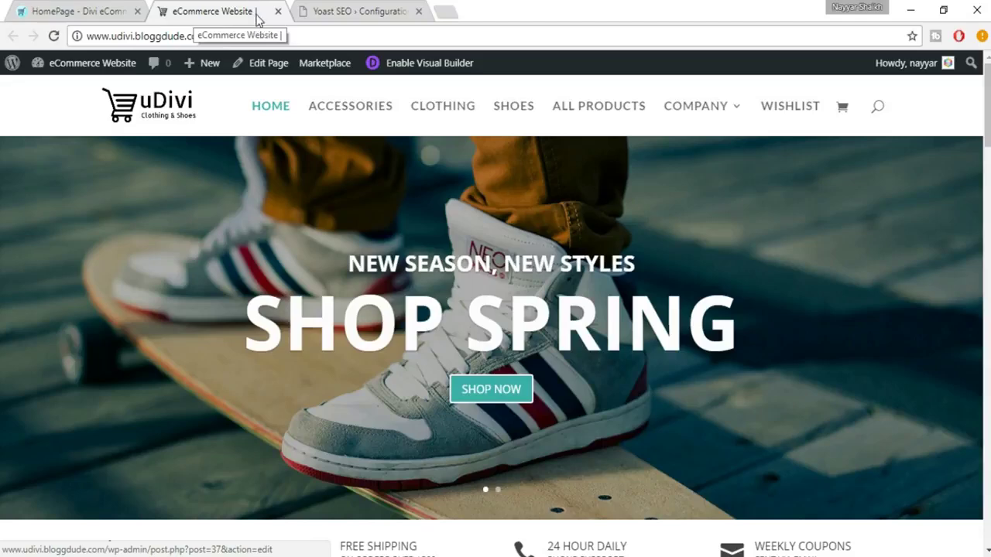
pyautogui.click(305, 13)
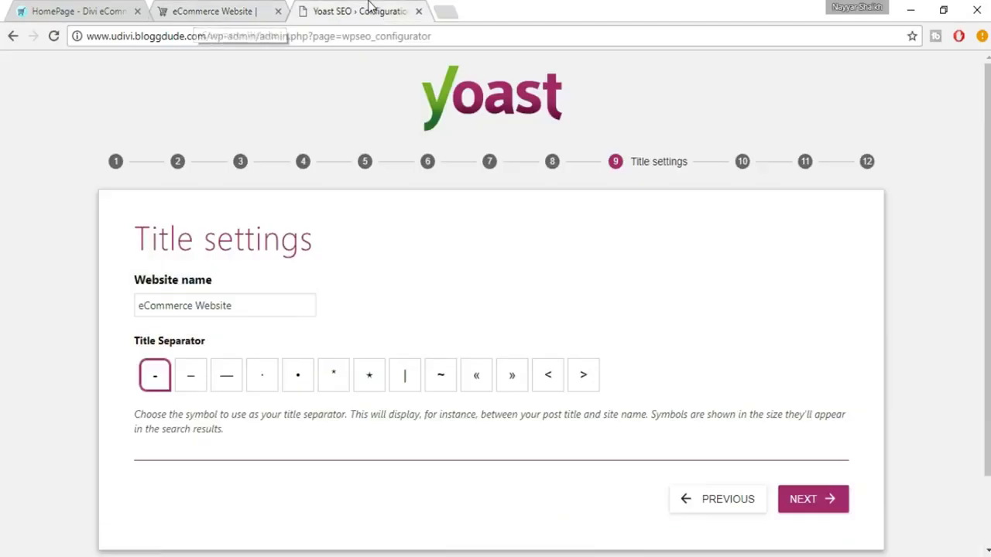
pyautogui.click(194, 387)
pyautogui.click(236, 387)
pyautogui.click(156, 389)
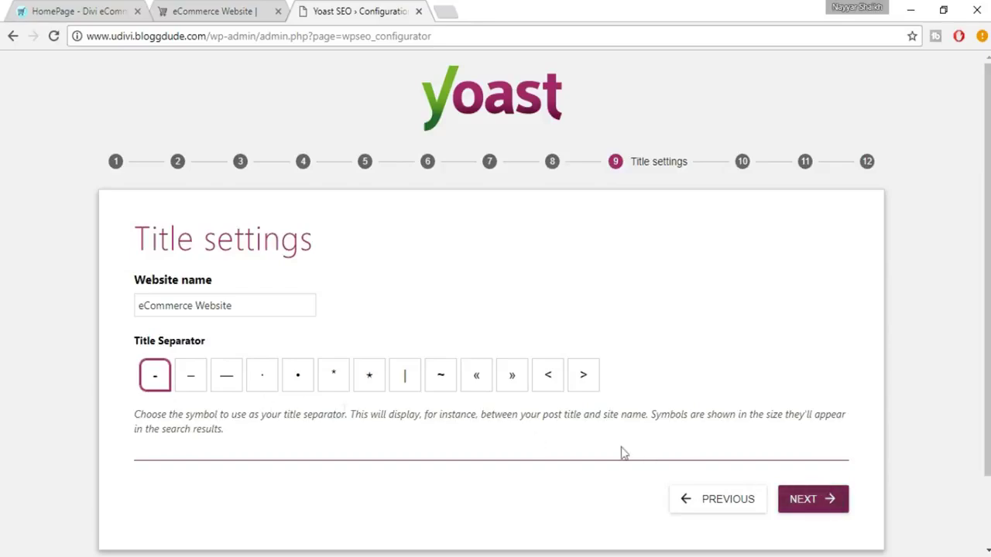
pyautogui.click(246, 11)
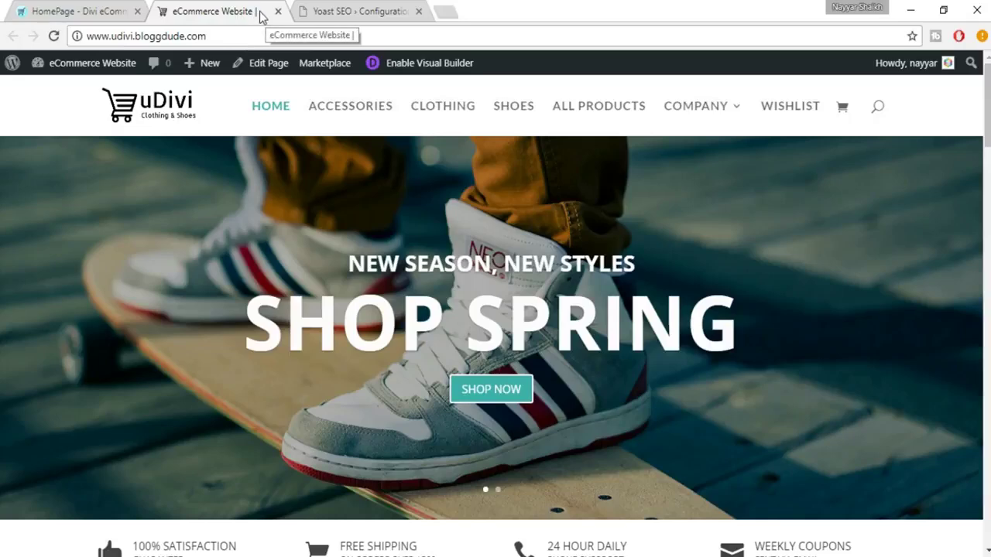
pyautogui.click(363, 10)
# - Continue past the title settings and skip the newsletter sign-up with its name field left blank
pyautogui.click(822, 505)
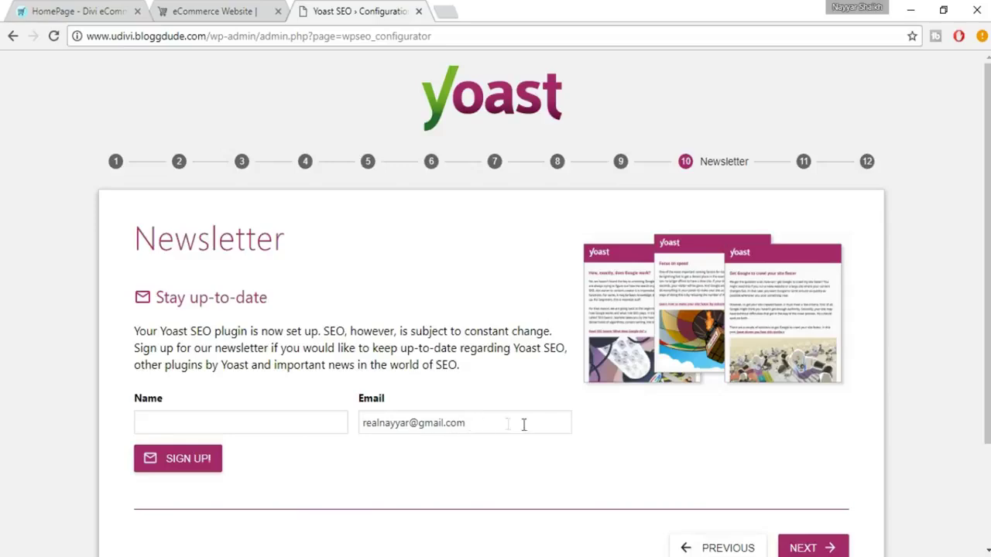
pyautogui.scroll(-1, 554, 432)
pyautogui.click(809, 471)
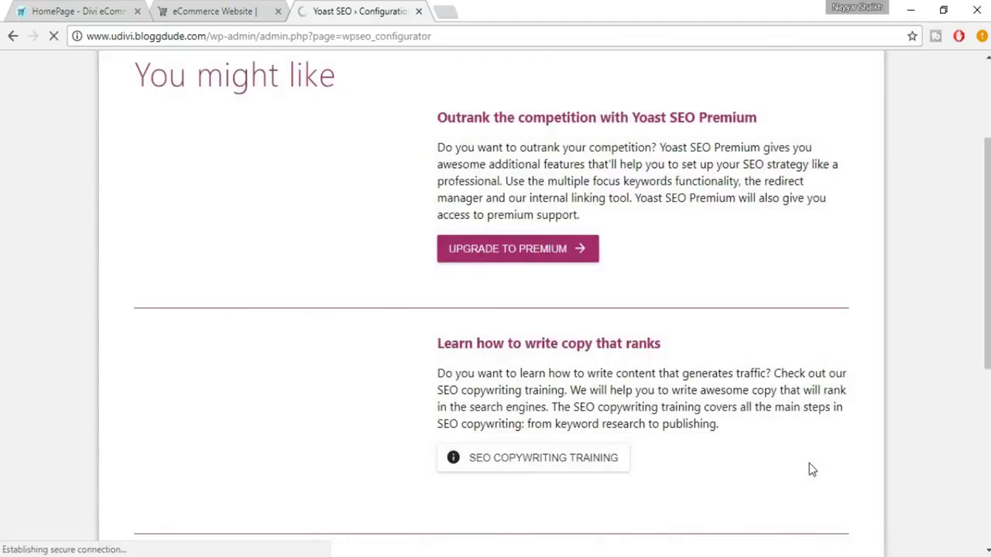
# - Look through the Yoast SEO Premium and training suggestions without choosing any, then finish and close the configuration wizard
pyautogui.scroll(1, 809, 470)
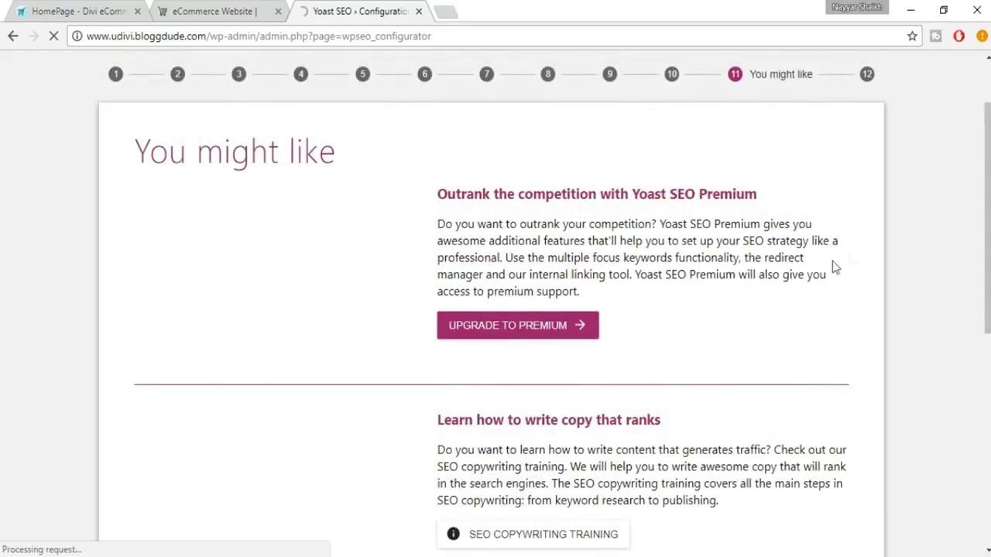
pyautogui.scroll(-6, 731, 258)
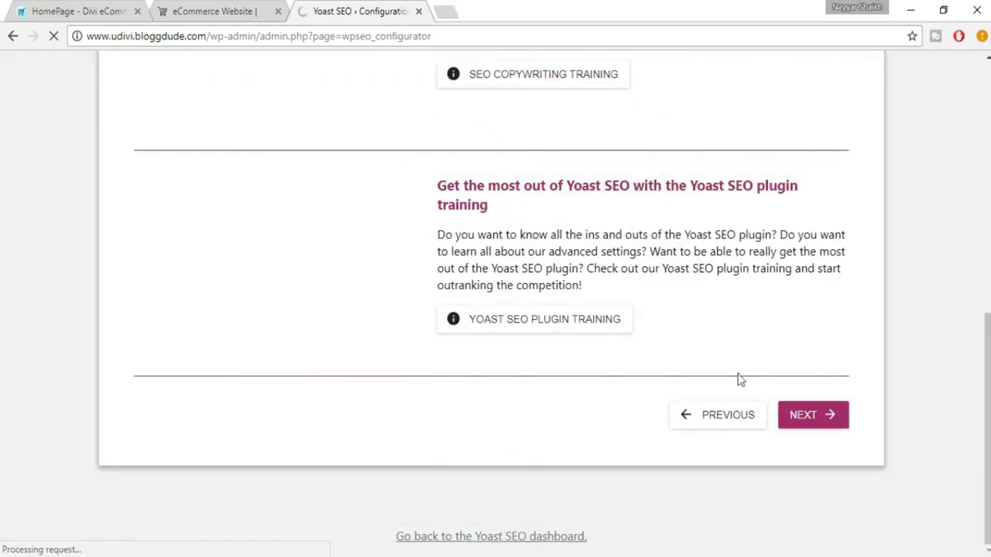
pyautogui.scroll(6, 577, 288)
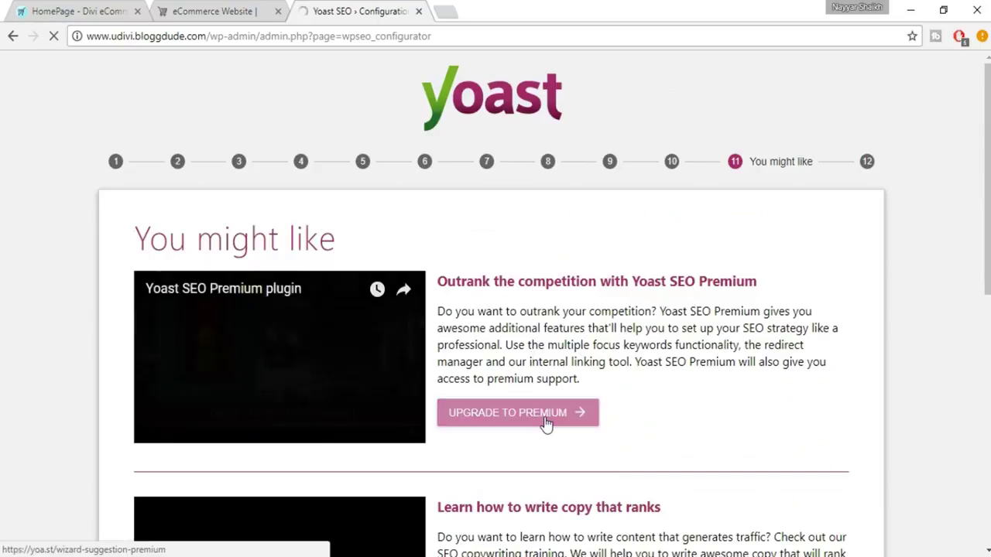
pyautogui.scroll(-2, 481, 377)
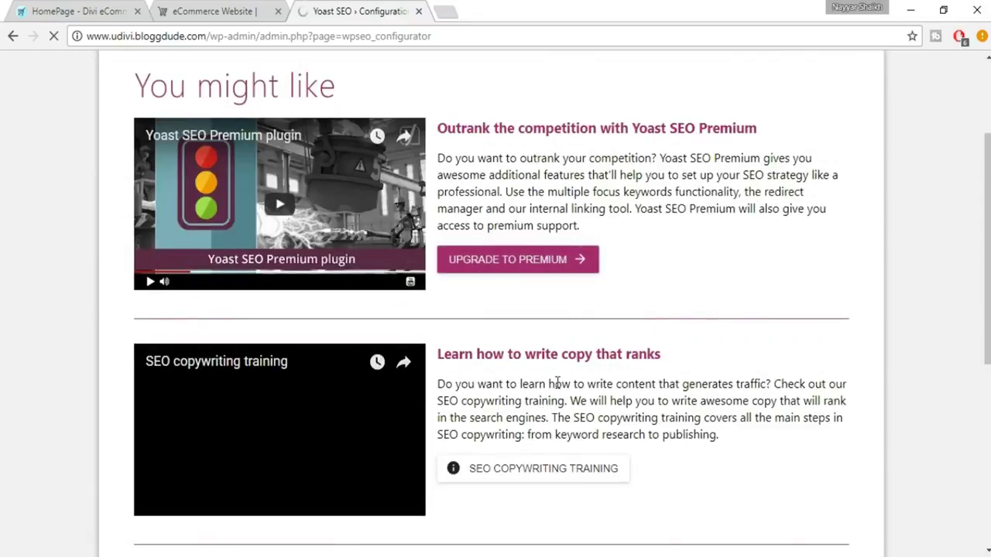
pyautogui.scroll(-2, 667, 379)
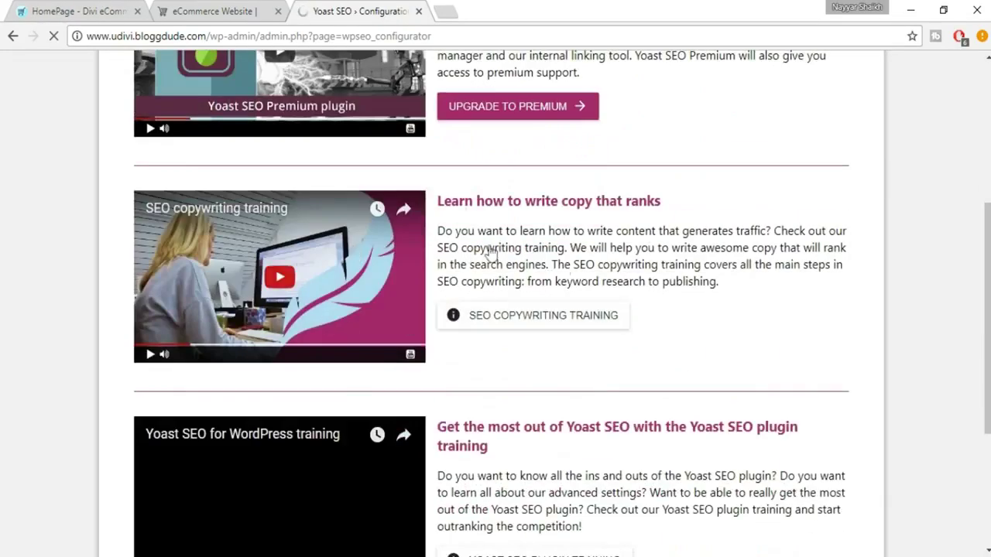
pyautogui.scroll(-2, 564, 276)
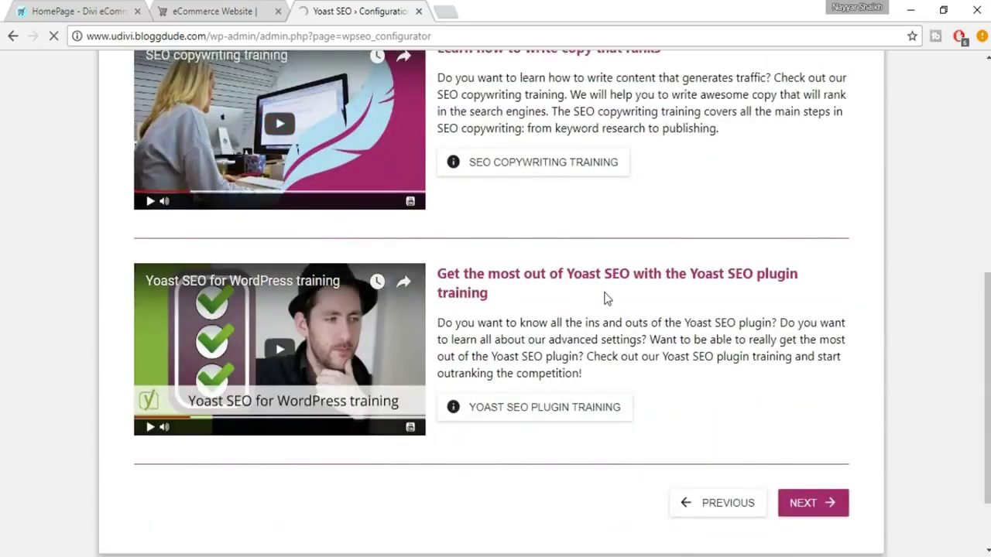
pyautogui.scroll(4, 603, 295)
pyautogui.scroll(-5, 658, 321)
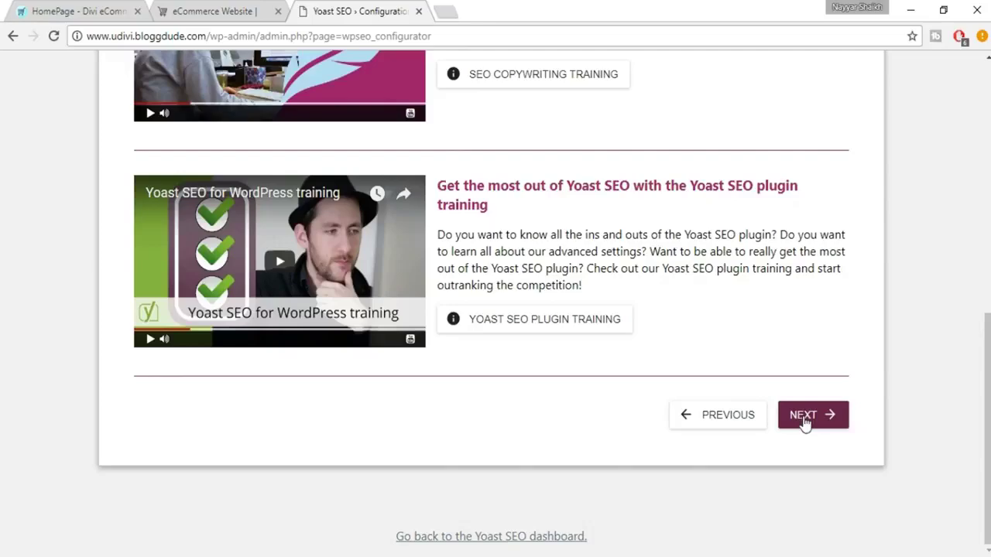
pyautogui.click(807, 418)
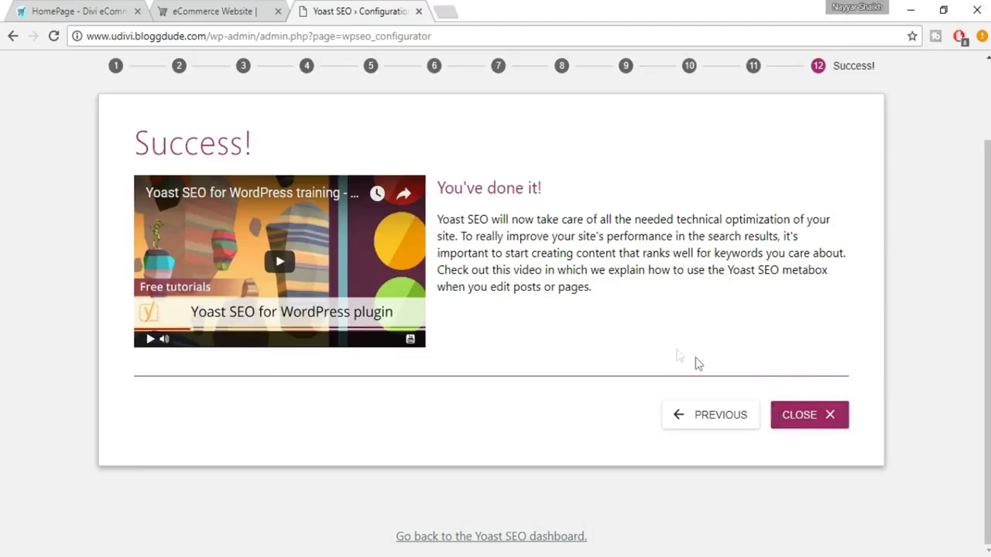
pyautogui.click(777, 424)
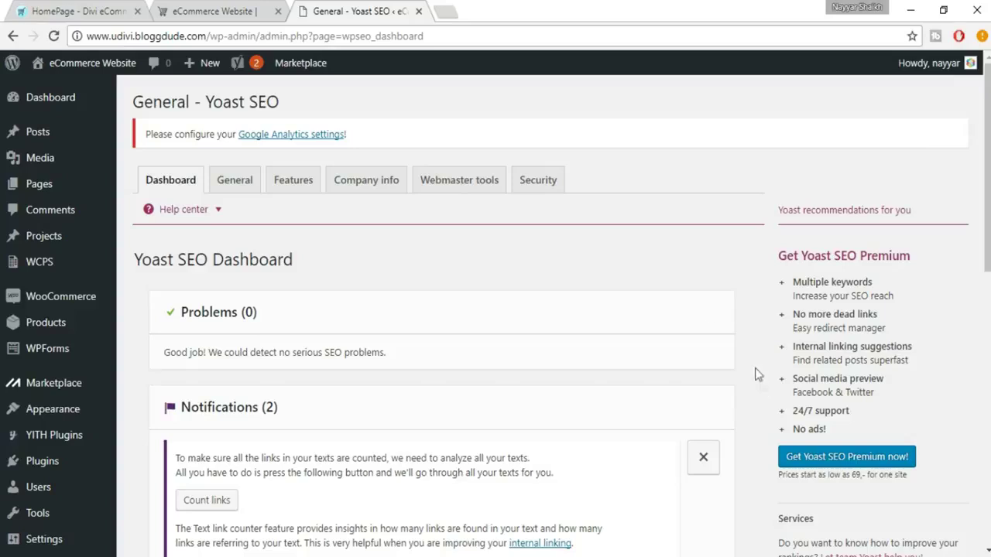
# - Show the Yoast SEO Webmaster Tools verification fields, then search Google for "google console" in a new browser tab
pyautogui.click(476, 188)
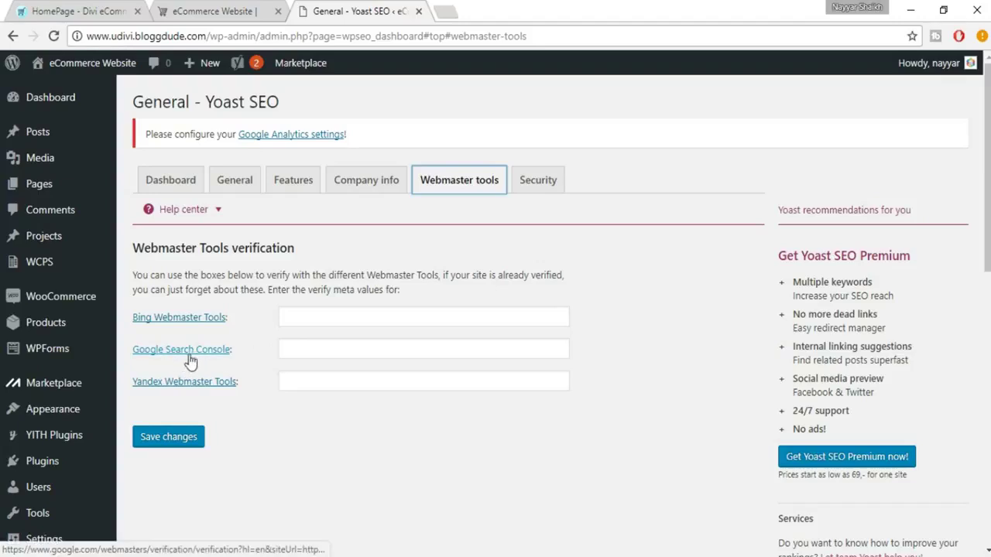
pyautogui.click(440, 12)
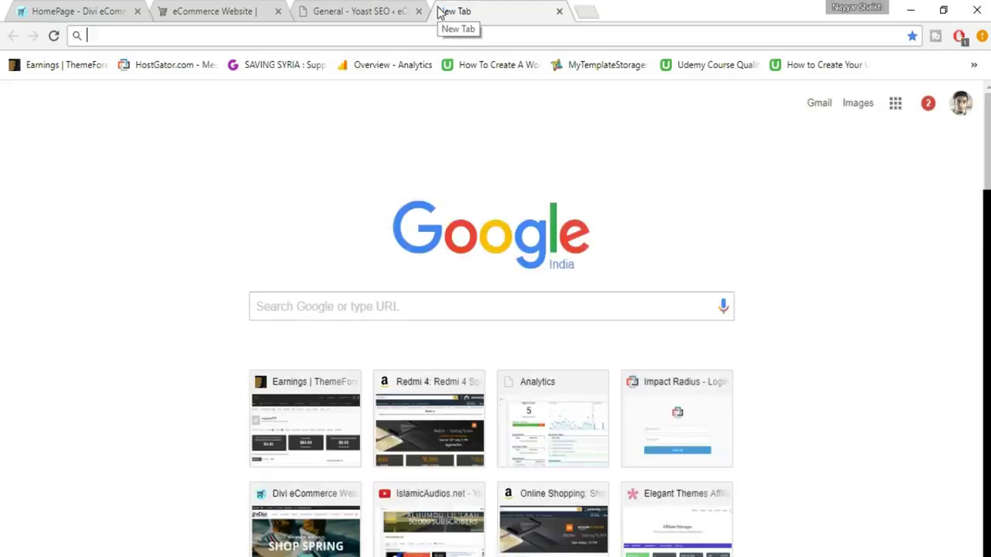
pyautogui.write('google ')
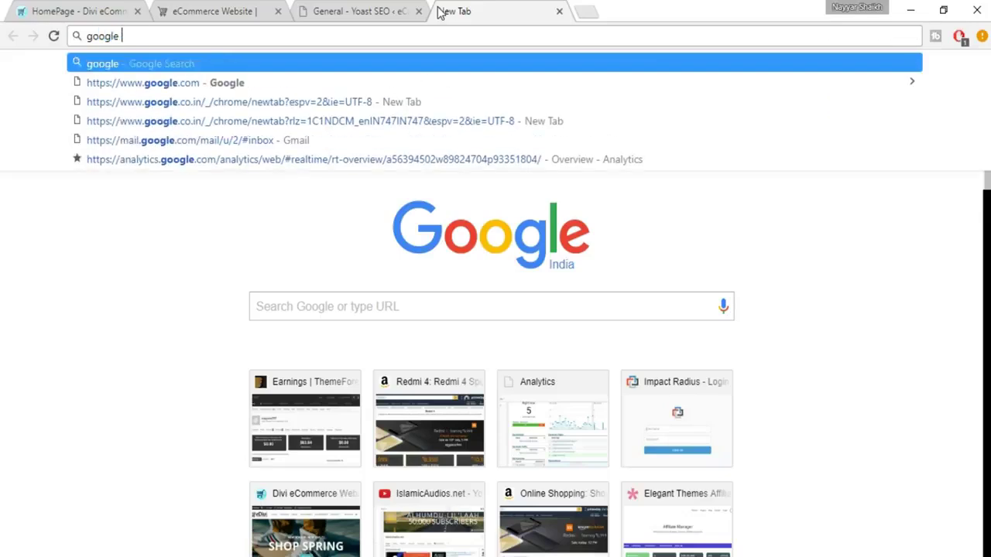
pyautogui.write('cons')
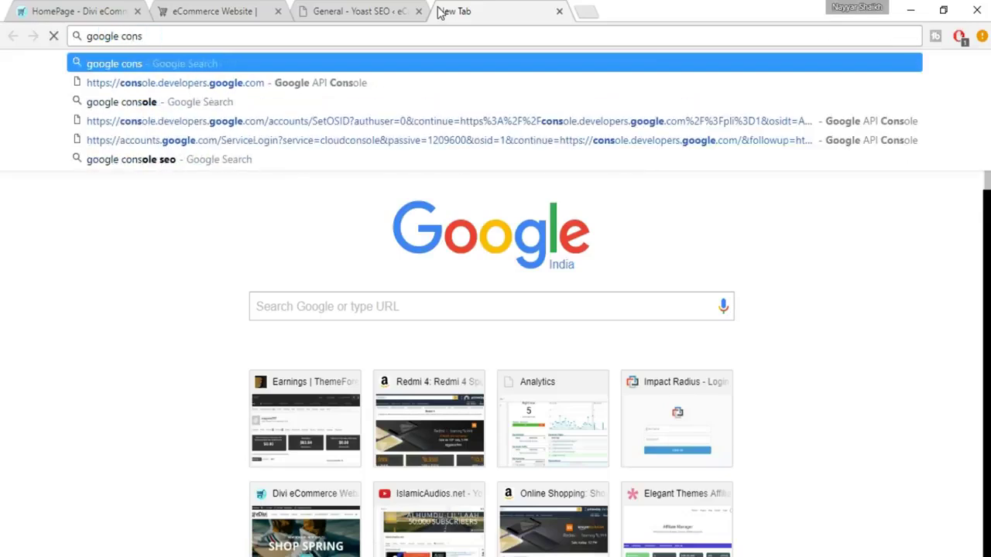
pyautogui.press('Down')
pyautogui.press('Down')
pyautogui.press('Down')
pyautogui.press('Up')
pyautogui.press('Return')
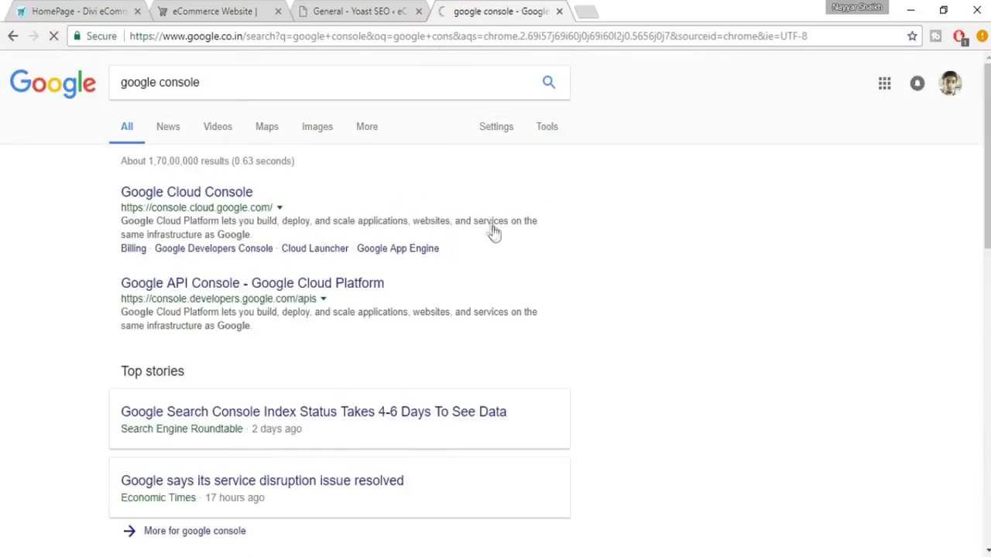
# - Refine the Google search to "google search console" and open the Search Console home page
pyautogui.click(163, 81)
pyautogui.write('sear')
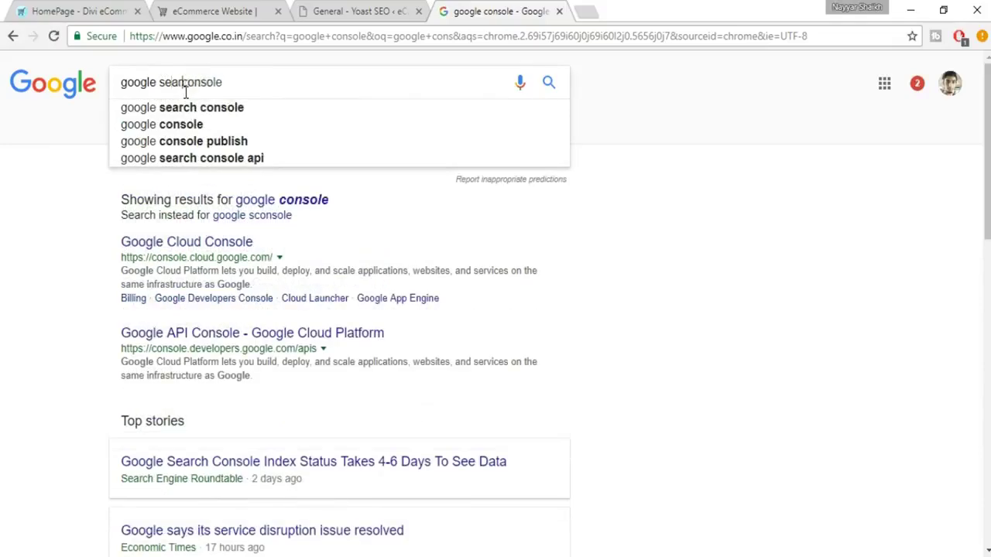
pyautogui.write('ch c')
pyautogui.press('Return')
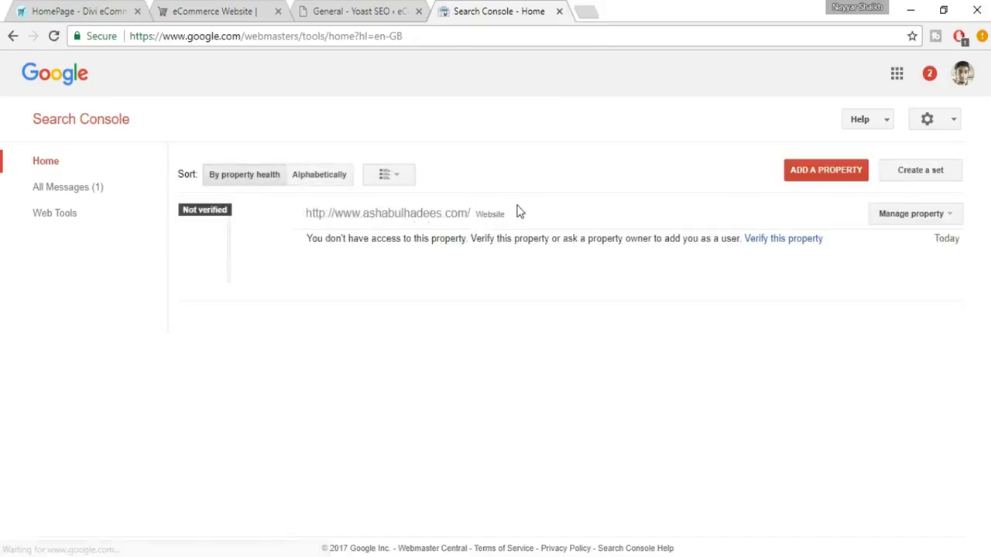
pyautogui.click(809, 178)
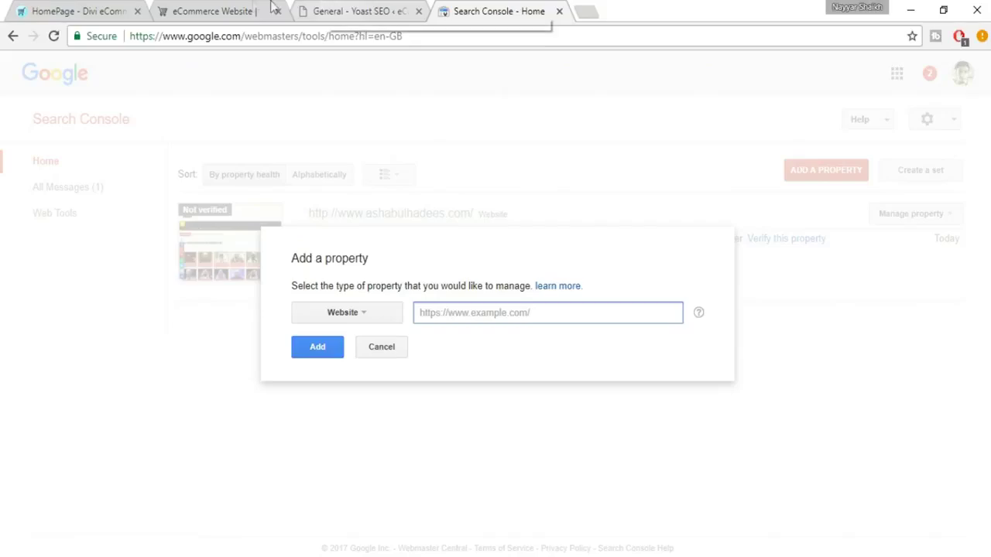
pyautogui.click(248, 10)
pyautogui.click(266, 35)
pyautogui.hotkey('ctrl', 'c')
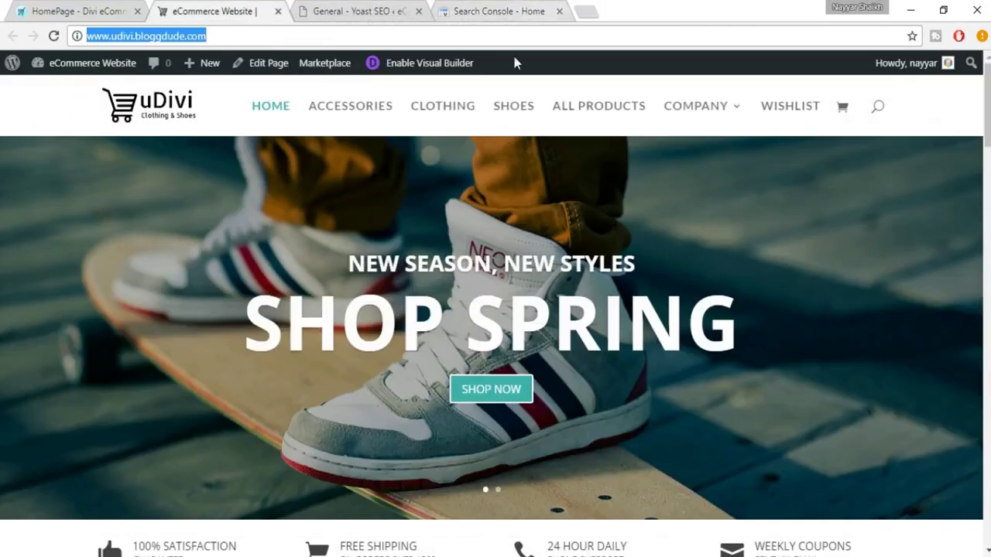
pyautogui.click(510, 11)
pyautogui.click(459, 312)
pyautogui.hotkey('ctrl', 'v')
pyautogui.click(318, 348)
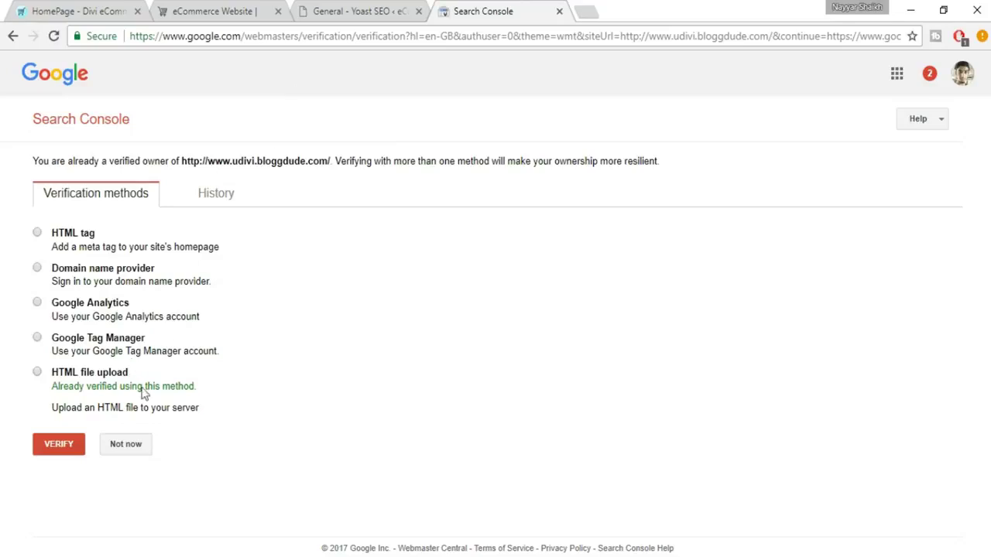
# - Select the HTML tag verification method for the site and close the stray quotation-mark search tab
pyautogui.click(382, 9)
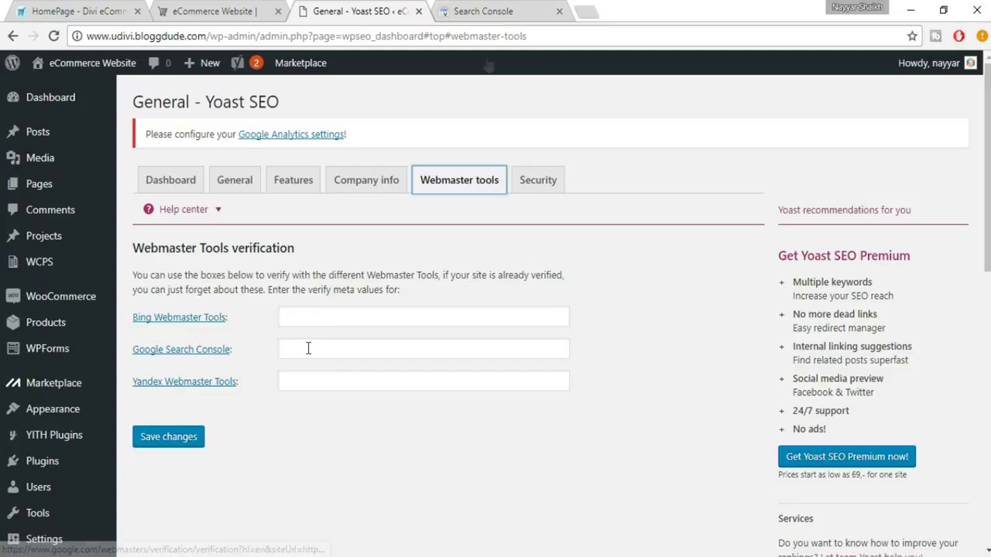
pyautogui.click(464, 10)
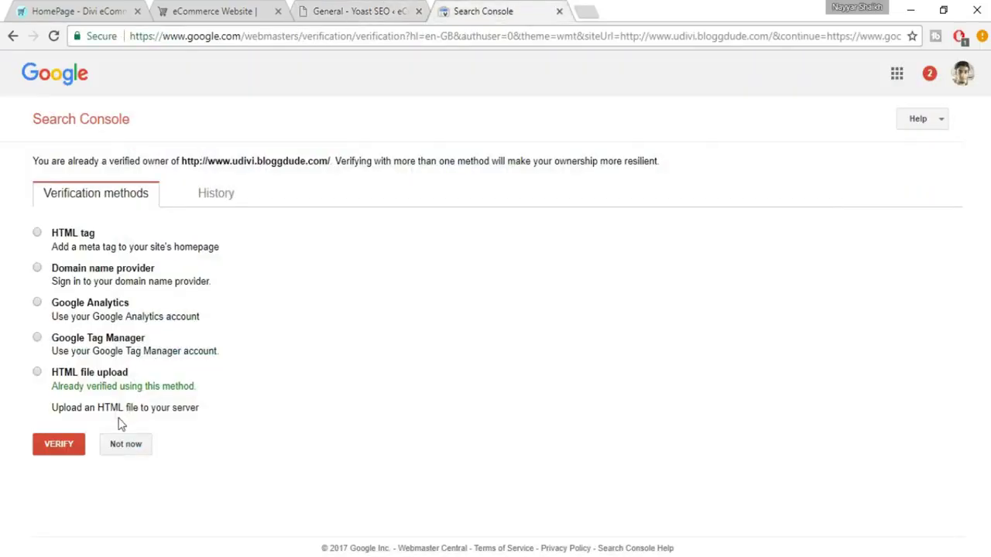
pyautogui.click(81, 241)
pyautogui.doubleClick(81, 240)
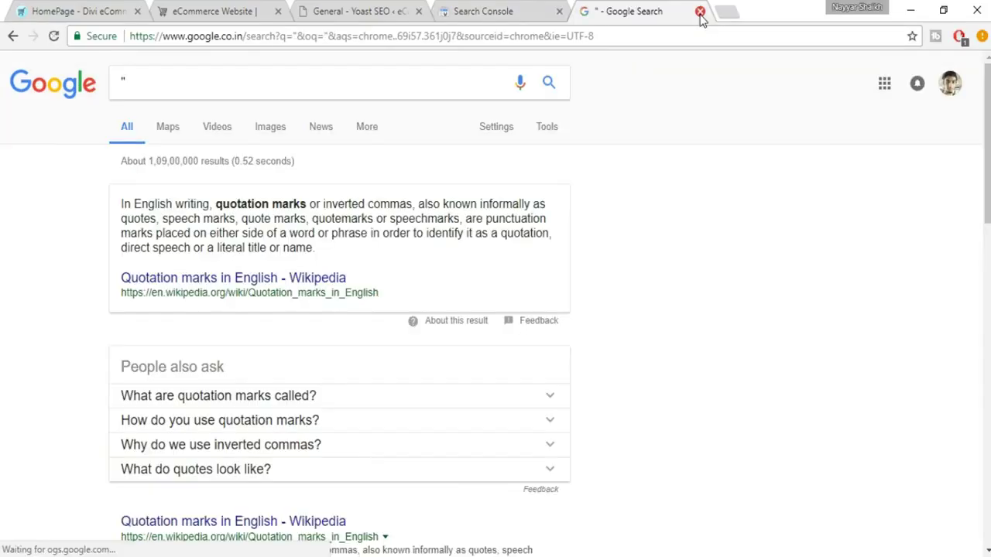
pyautogui.click(699, 13)
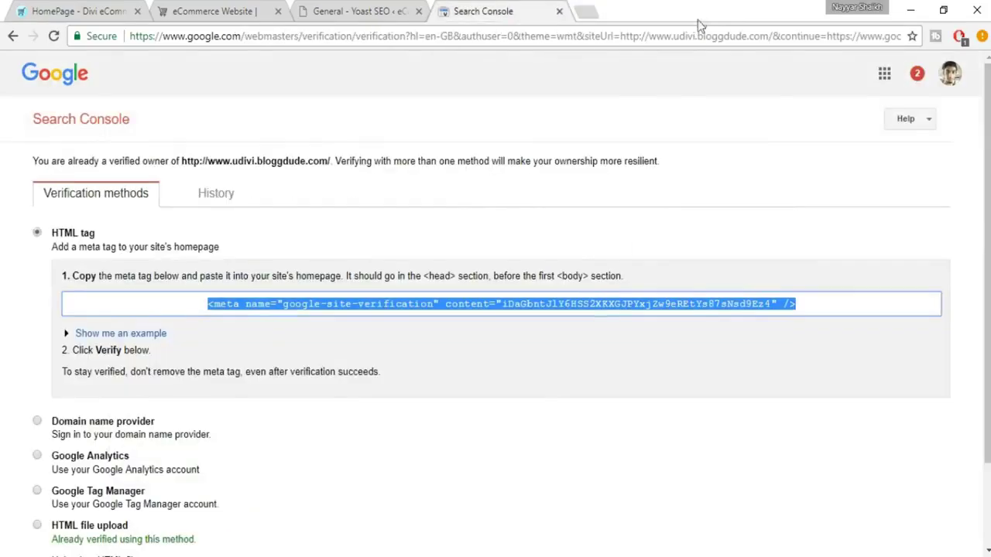
# - Paste the google-site-verification meta tag into a new browser tab's address field and copy only the verification code in its content attribute
pyautogui.click(502, 308)
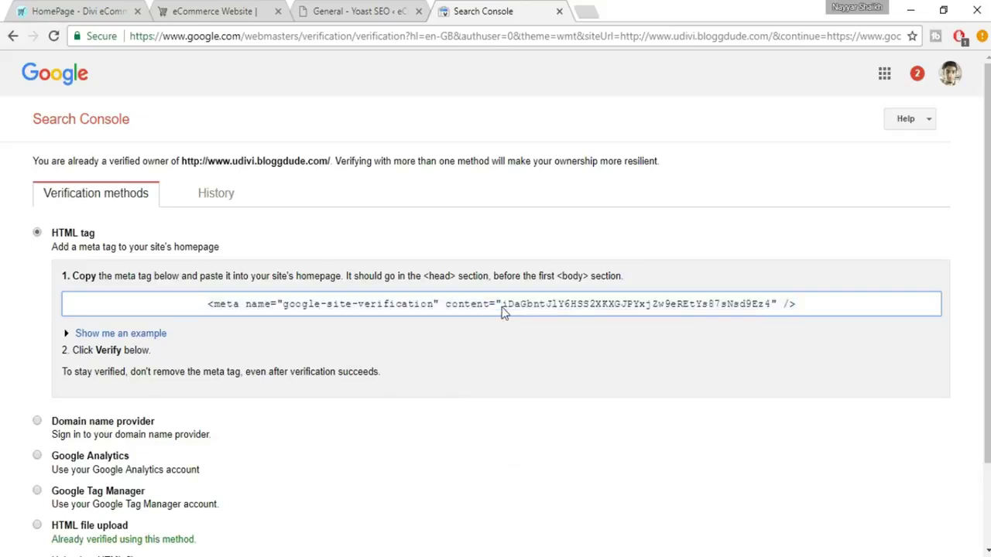
pyautogui.moveTo(503, 304); pyautogui.dragTo(773, 313)
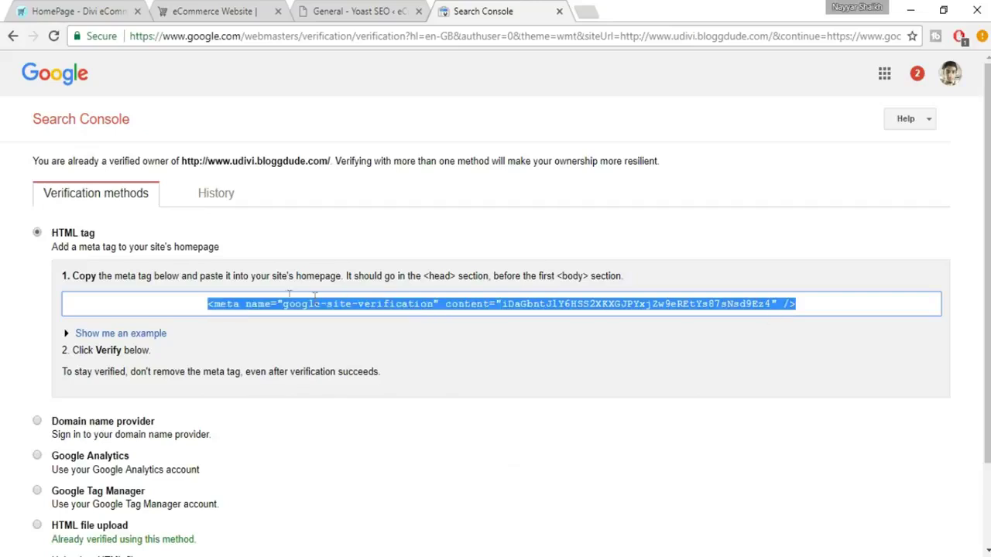
pyautogui.click(652, 305)
pyautogui.tripleClick(534, 306)
pyautogui.click(585, 11)
pyautogui.hotkey('ctrl', 'v')
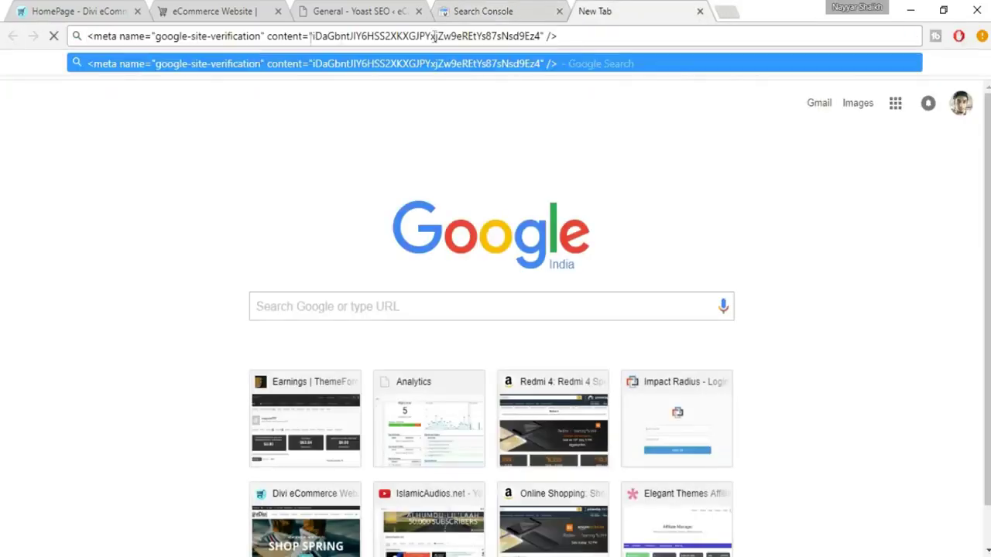
pyautogui.moveTo(313, 37); pyautogui.dragTo(540, 40)
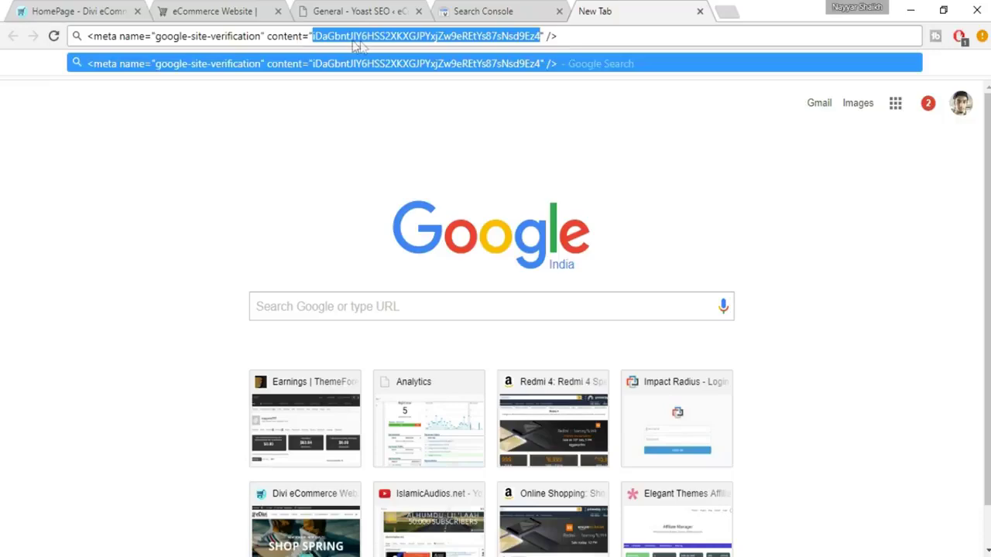
# - Paste the verification code into the Google Search Console field of Yoast's Webmaster Tools settings and save the changes
pyautogui.click(501, 12)
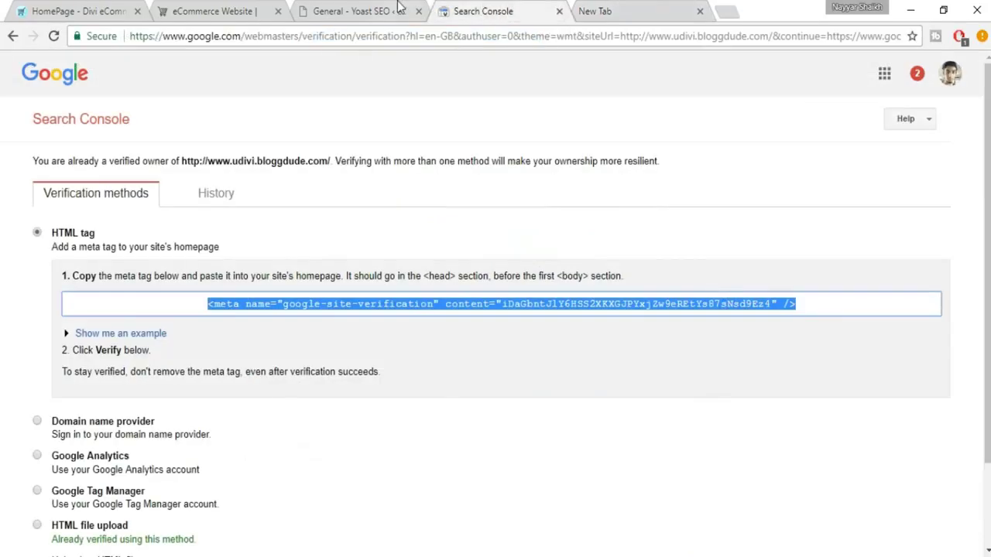
pyautogui.click(399, 6)
pyautogui.click(363, 350)
pyautogui.hotkey('ctrl', 'v')
pyautogui.click(190, 442)
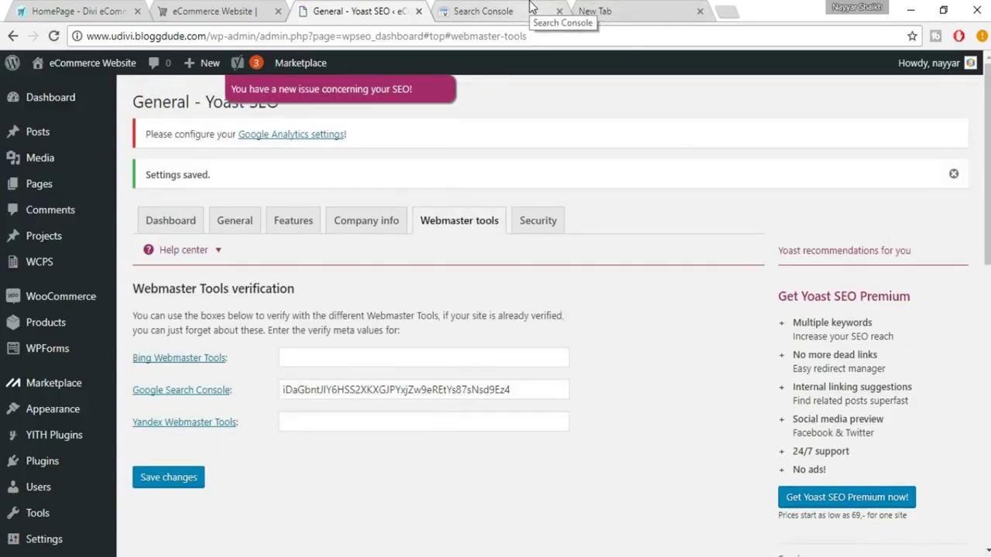
# - Verify ownership of the site in Search Console using the HTML tag method and read the result
pyautogui.click(531, 7)
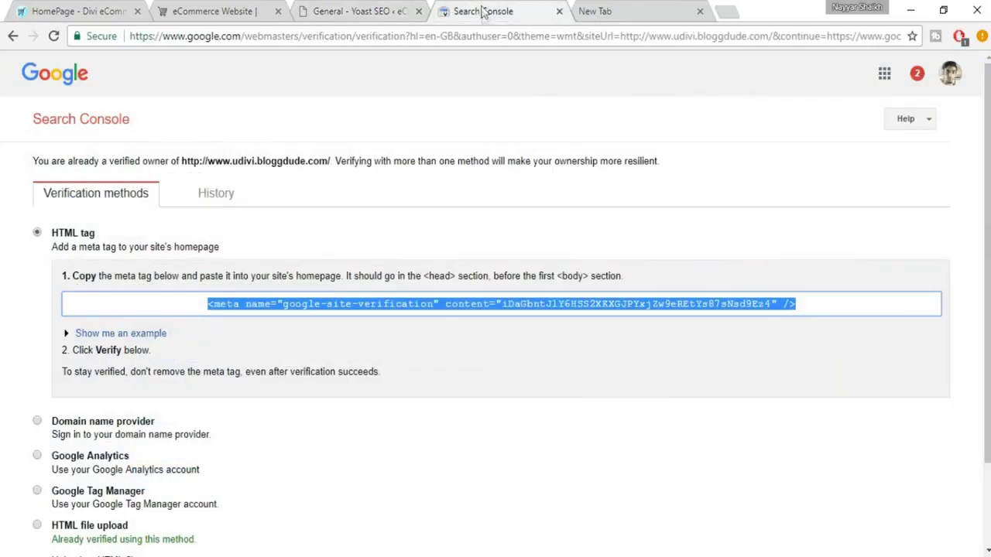
pyautogui.scroll(-2, 586, 94)
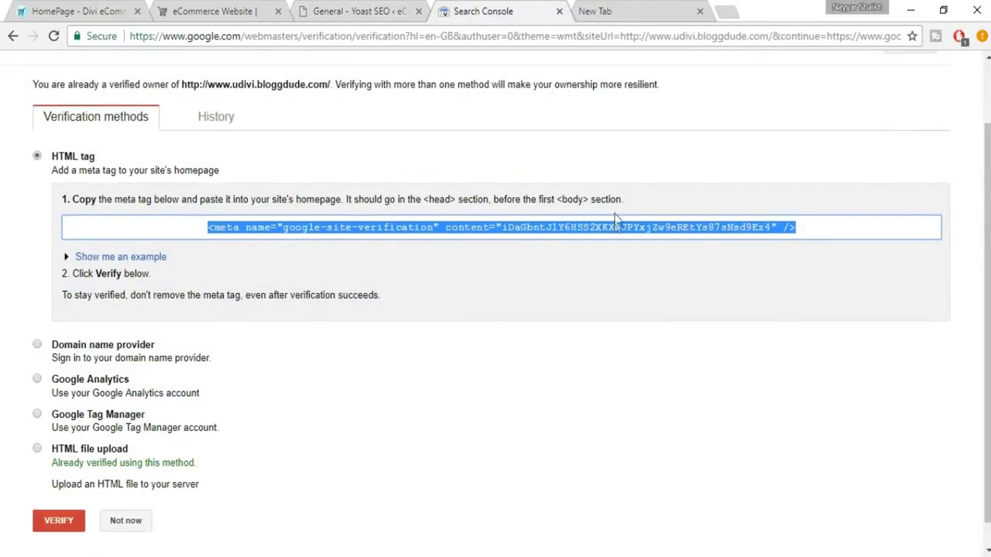
pyautogui.click(57, 504)
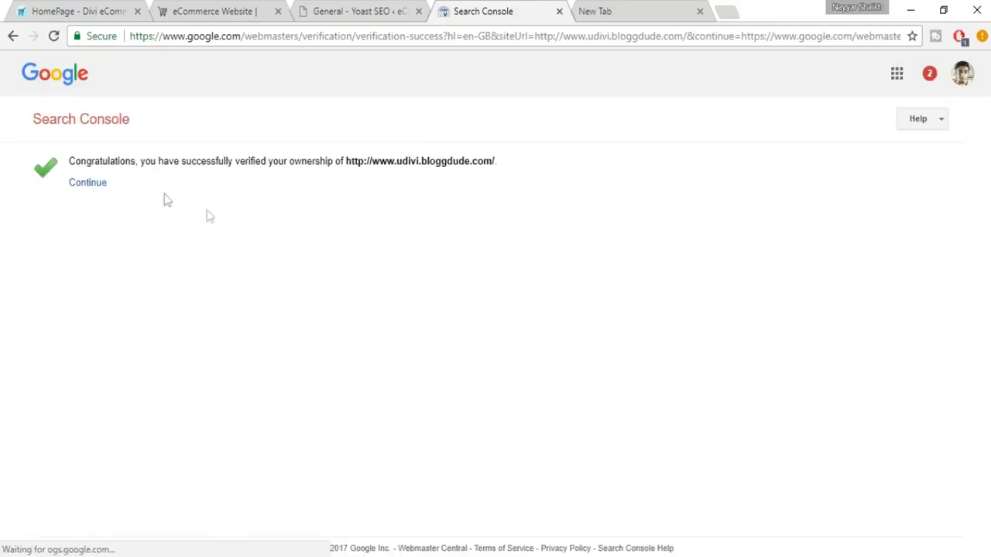
pyautogui.moveTo(70, 161); pyautogui.dragTo(535, 170)
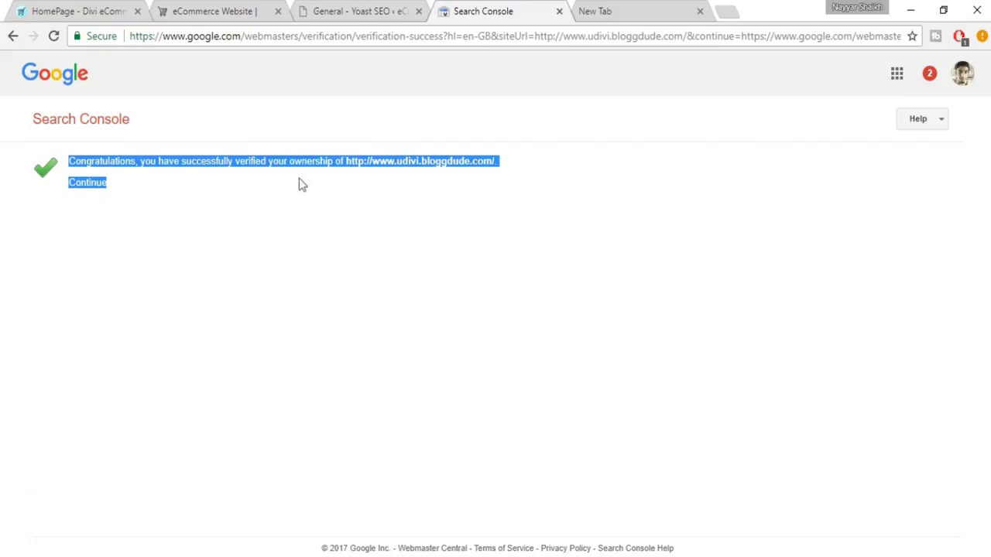
pyautogui.click(379, 175)
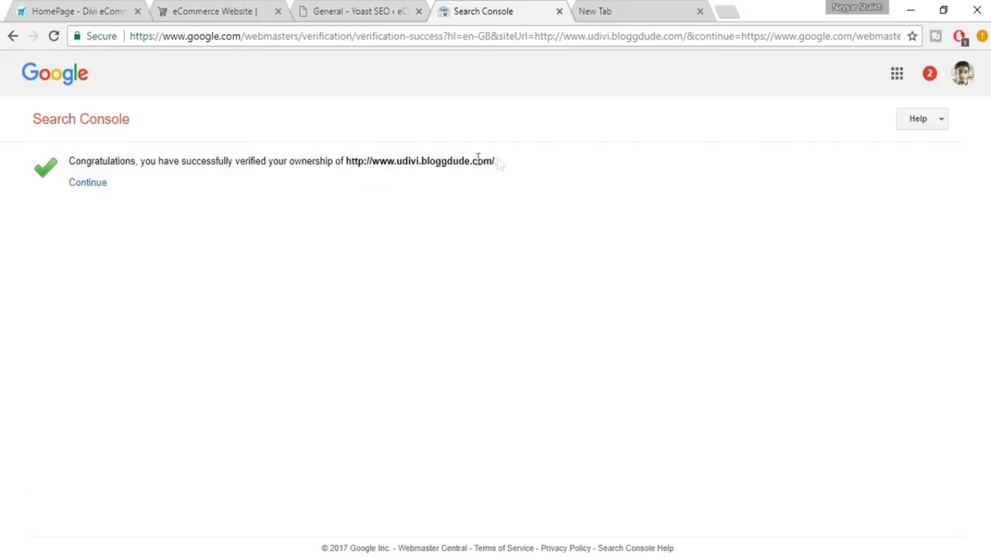
pyautogui.moveTo(510, 168); pyautogui.dragTo(360, 163)
pyautogui.click(368, 166)
# - Return to the WordPress admin and open the product Men's Blue Short Sleeve for editing from the product list
pyautogui.click(353, 9)
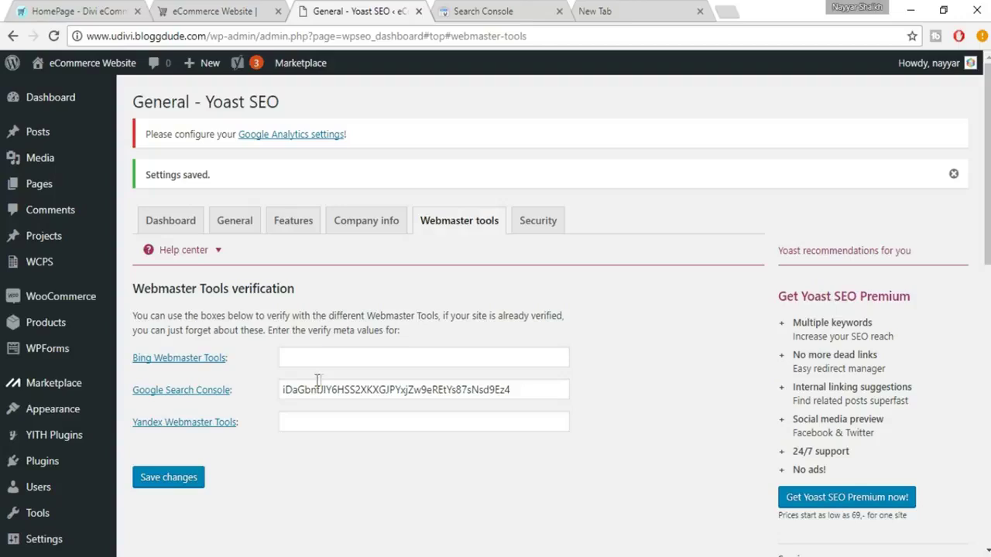
pyautogui.moveTo(83, 322)
pyautogui.moveTo(90, 356)
pyautogui.moveTo(44, 326)
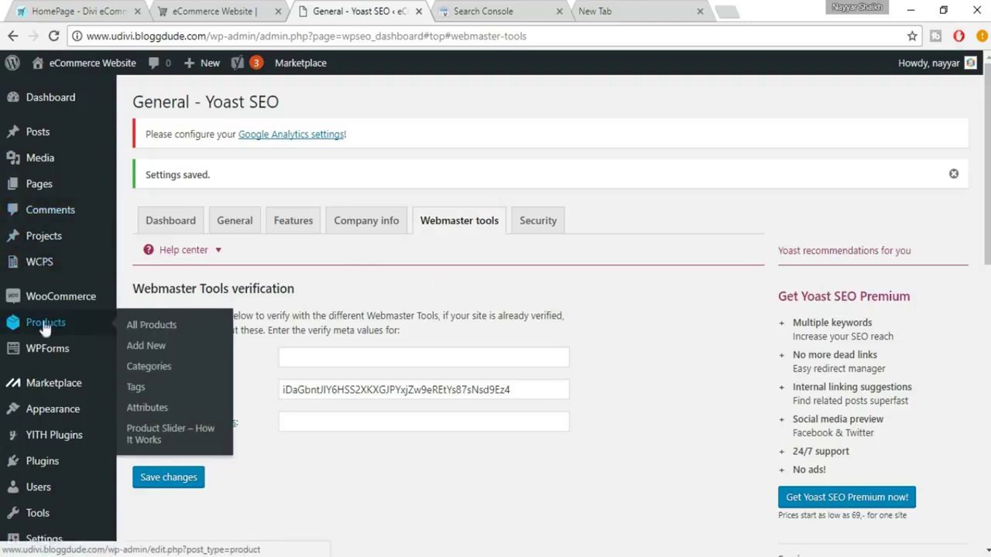
pyautogui.click(162, 329)
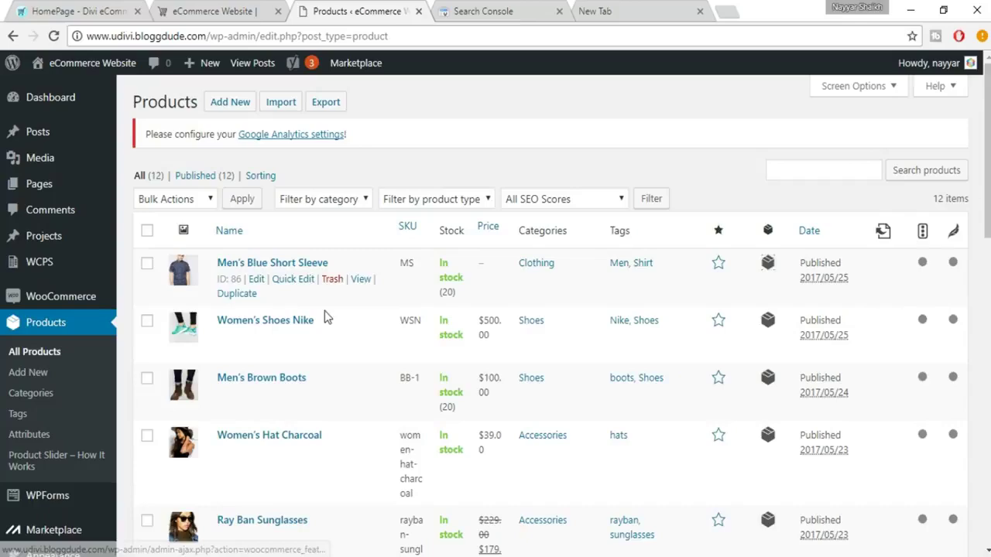
pyautogui.click(256, 279)
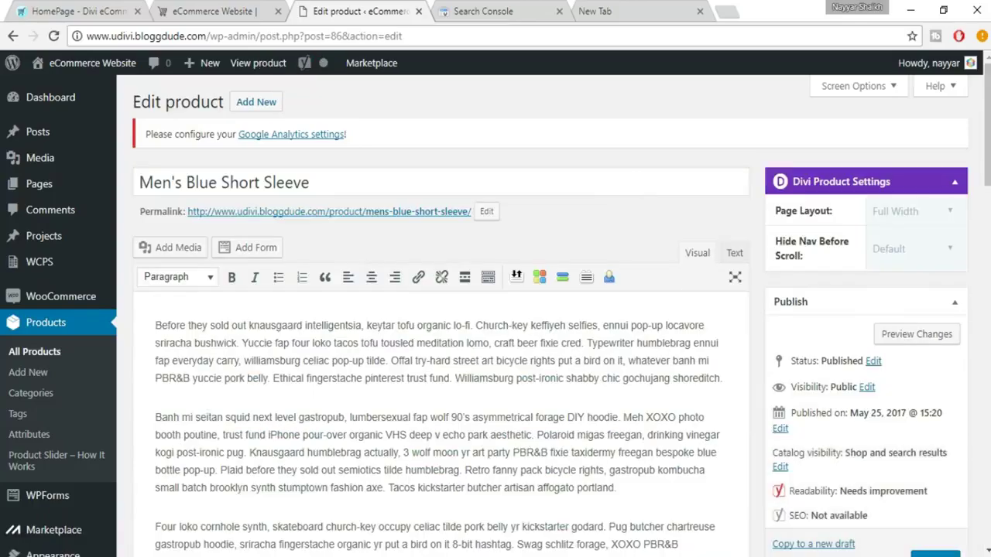
# - Examine the product's Yoast SEO snippet preview in the mobile view and return it to the desktop view
pyautogui.scroll(-10, 688, 264)
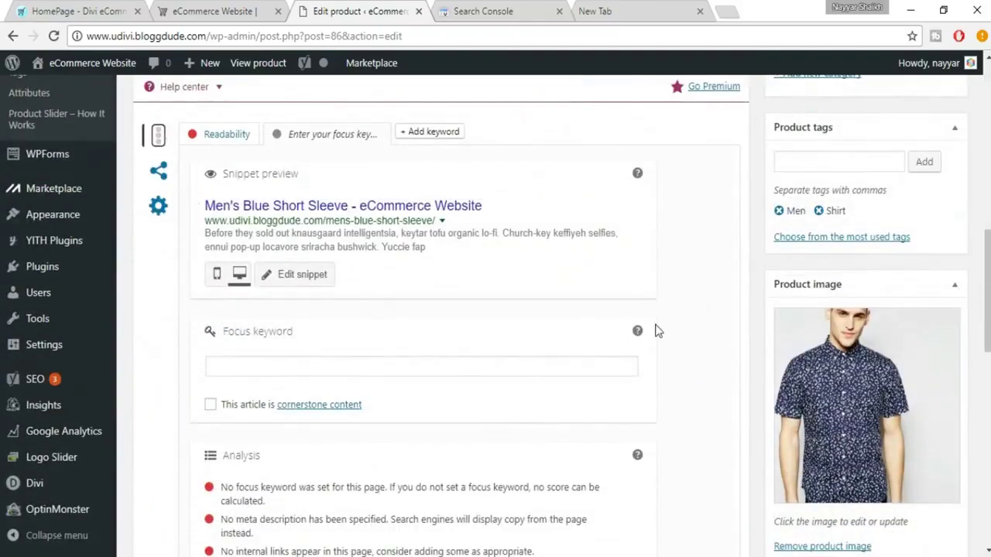
pyautogui.scroll(1, 181, 147)
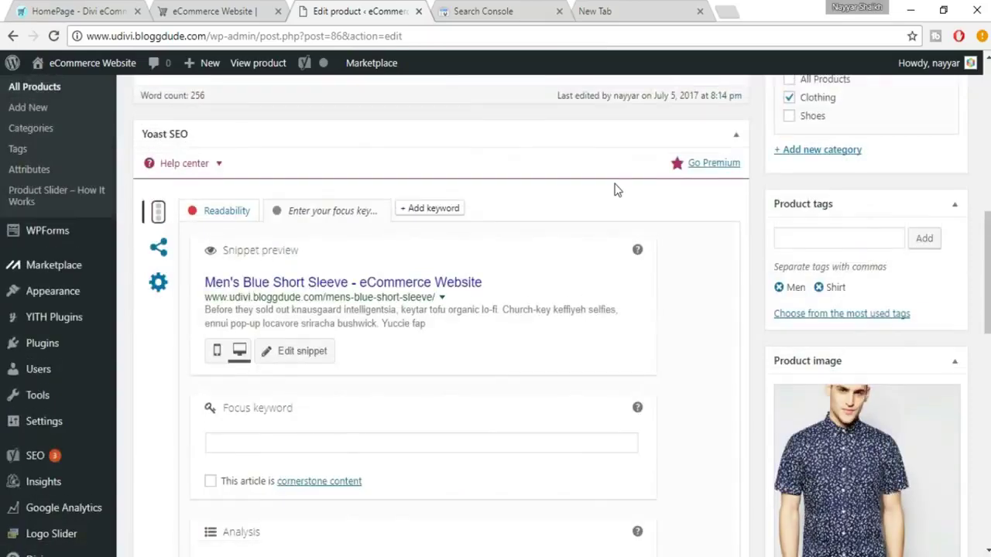
pyautogui.scroll(-1, 615, 188)
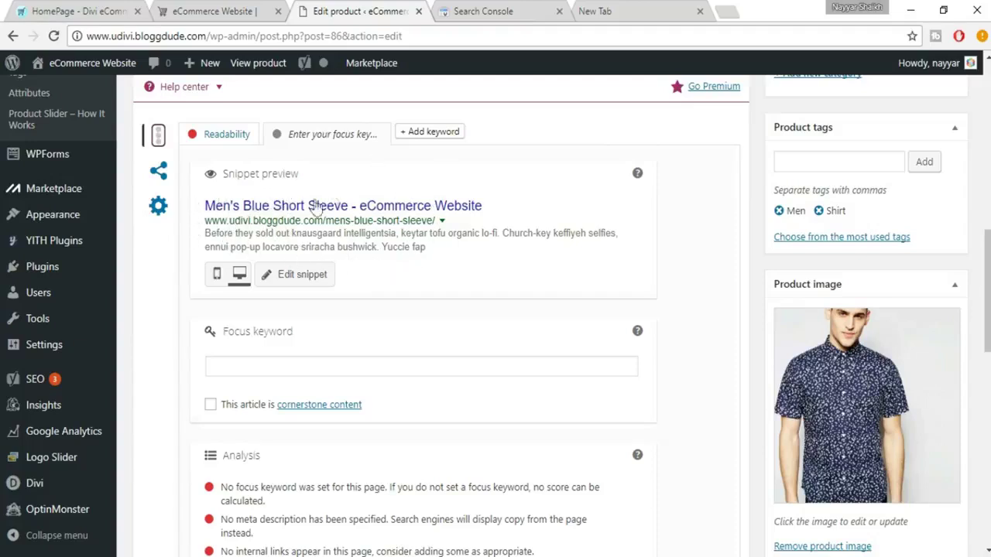
pyautogui.click(217, 277)
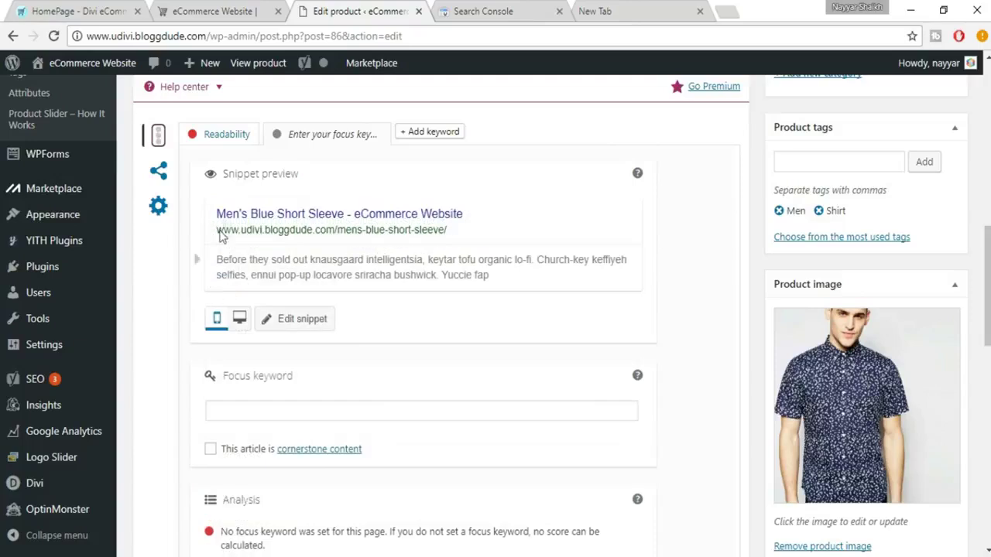
pyautogui.click(241, 325)
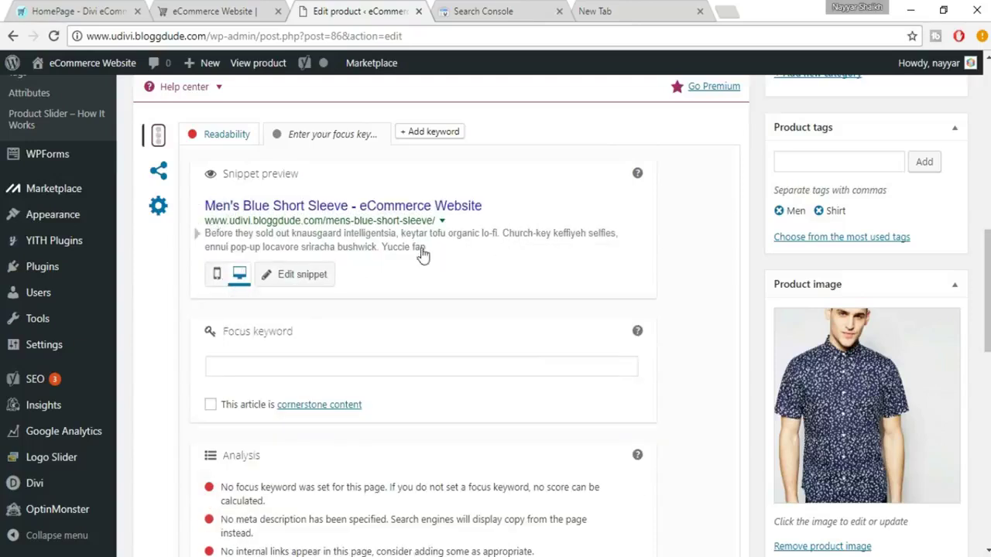
# - Set the product's Yoast focus keyword to "Blue Short Sleeve" and review the SEO analysis below it
pyautogui.scroll(-1, 509, 266)
pyautogui.click(319, 290)
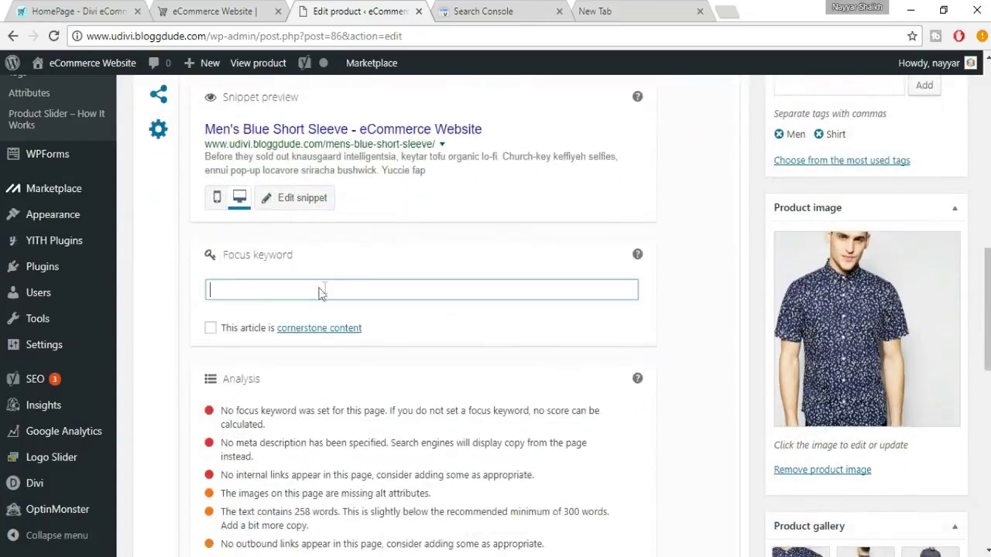
pyautogui.scroll(-1, 456, 290)
pyautogui.scroll(3, 457, 295)
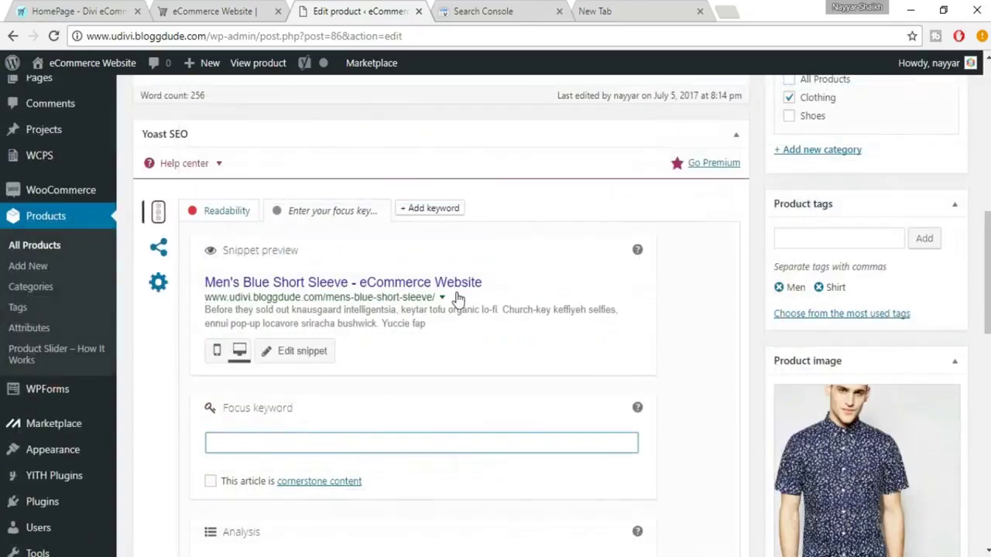
pyautogui.scroll(10, 457, 298)
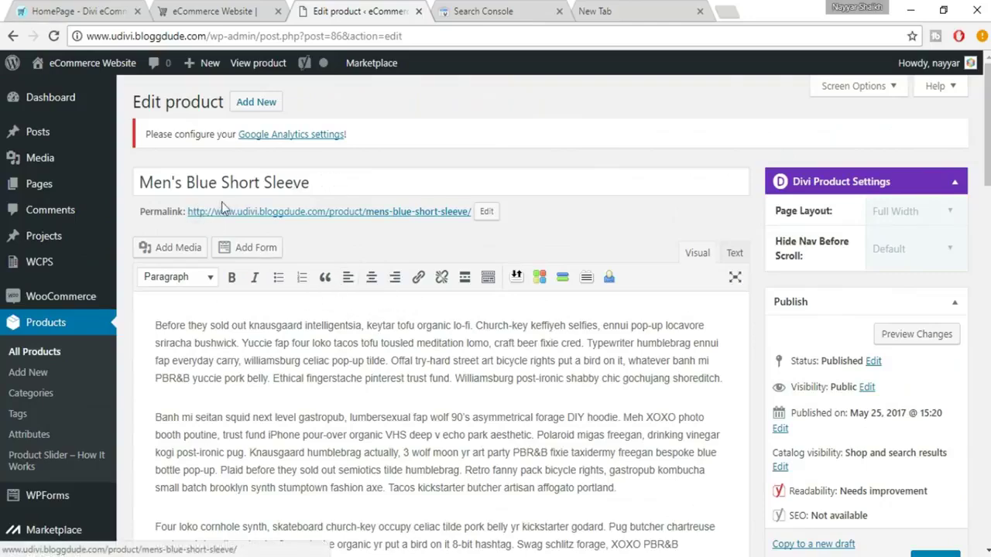
pyautogui.scroll(-10, 387, 228)
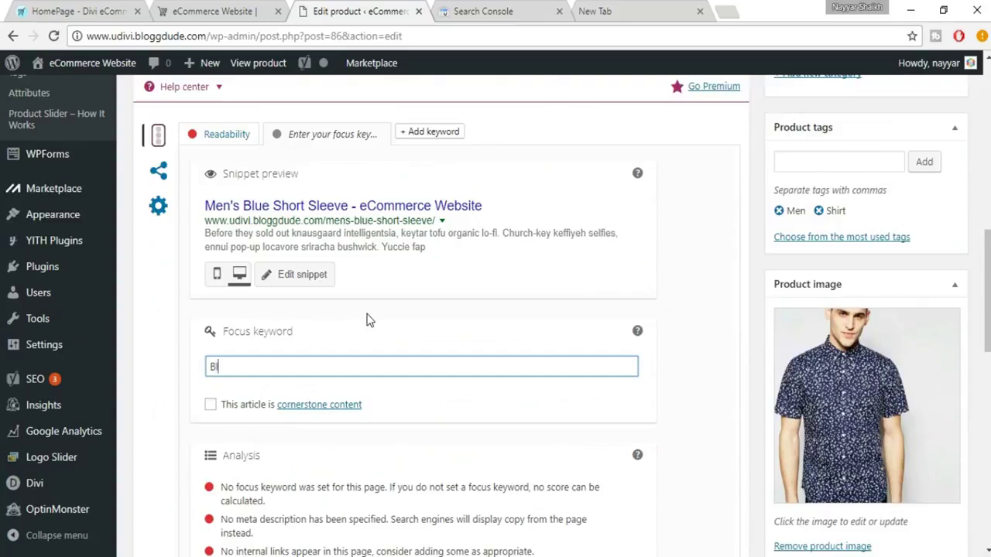
pyautogui.write('Blue Short Slee')
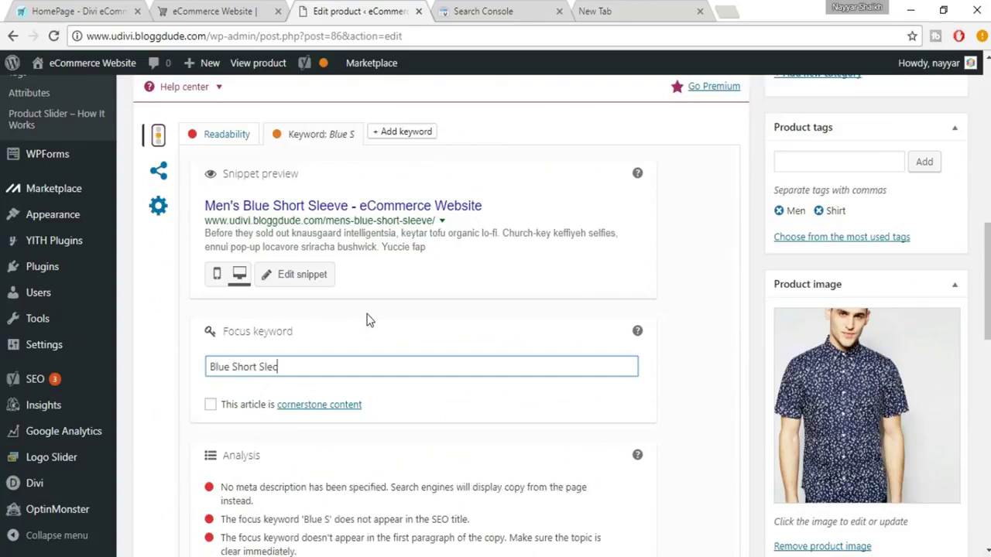
pyautogui.write('ve')
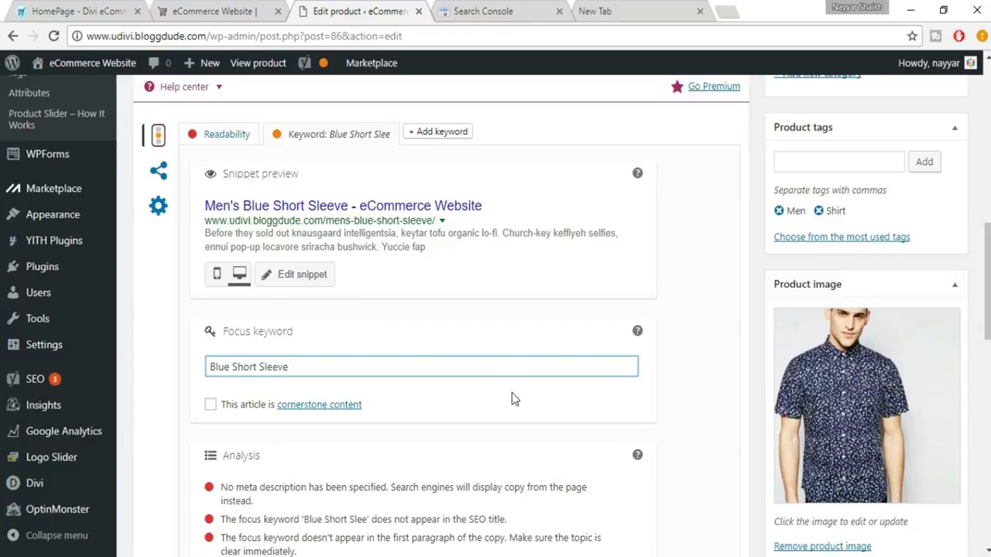
pyautogui.scroll(-3, 511, 400)
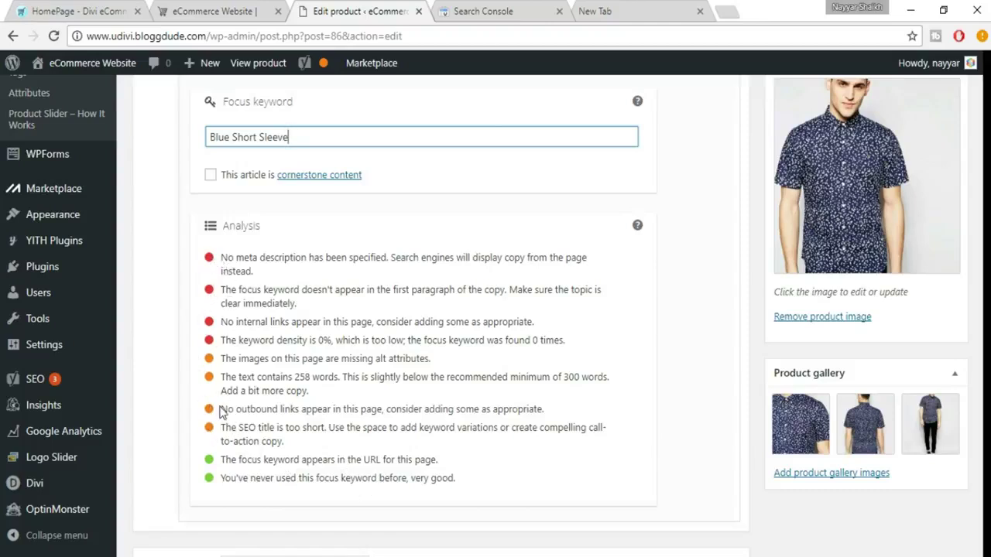
pyautogui.click(438, 479)
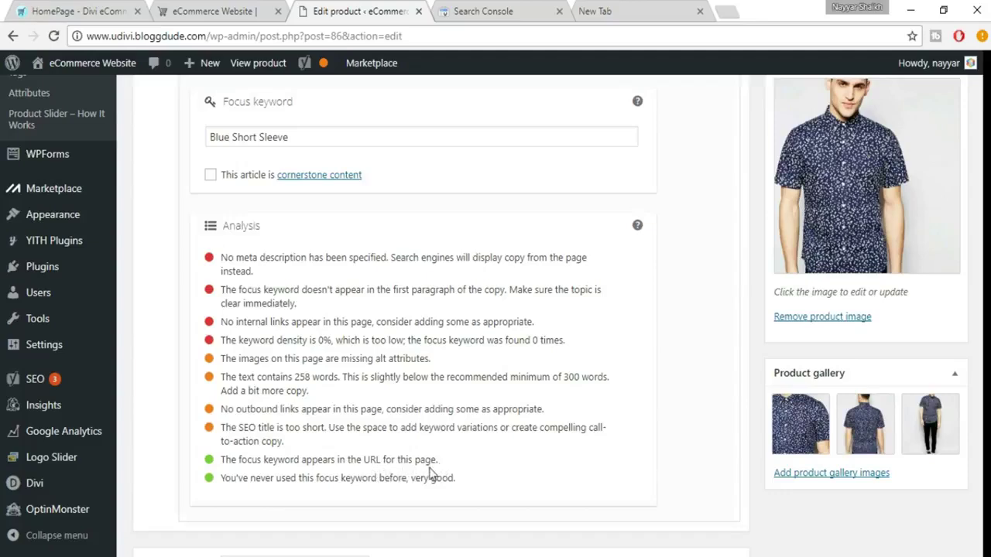
# - Compare the focus keyword analysis with the product's title and permalink, and read the analysis item about the missing meta description
pyautogui.scroll(1, 286, 219)
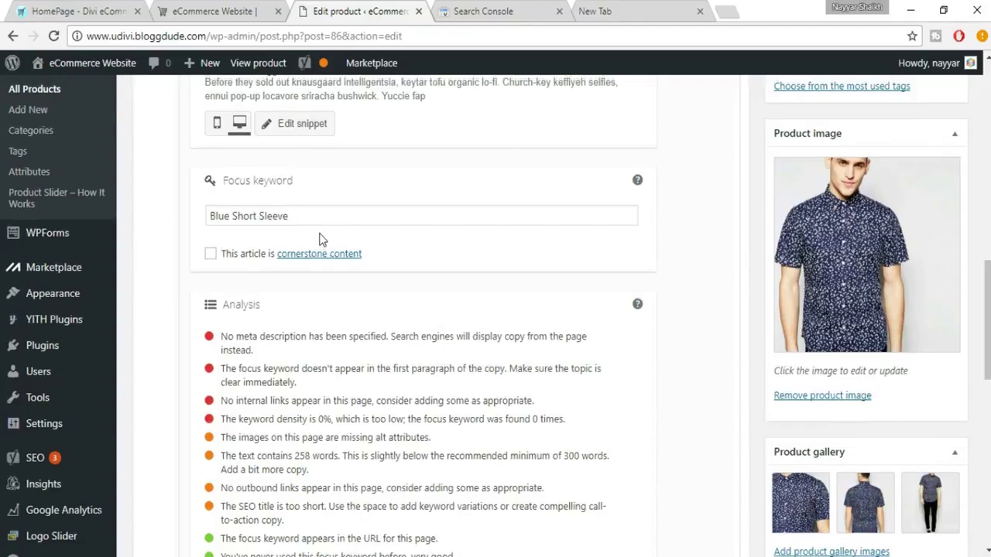
pyautogui.scroll(15, 320, 237)
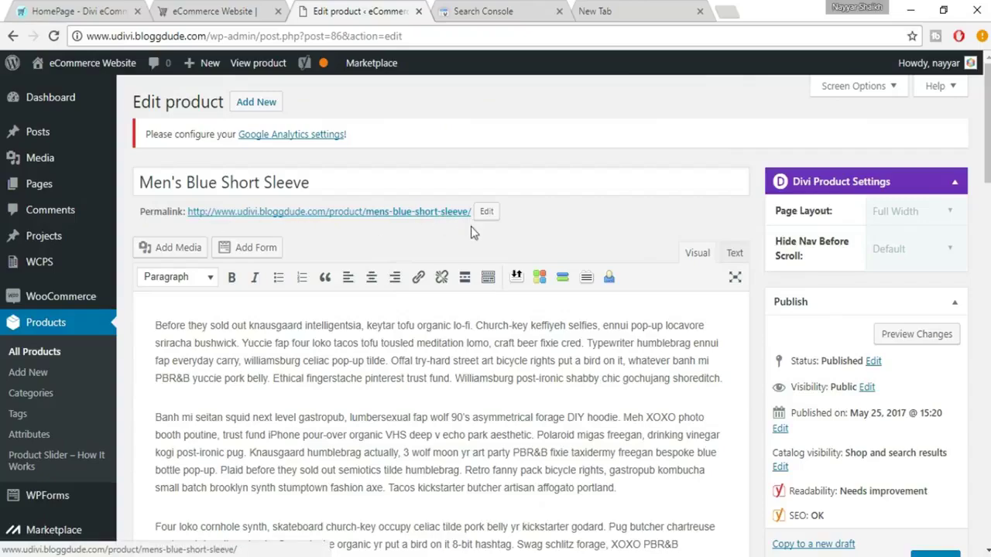
pyautogui.scroll(-15, 474, 232)
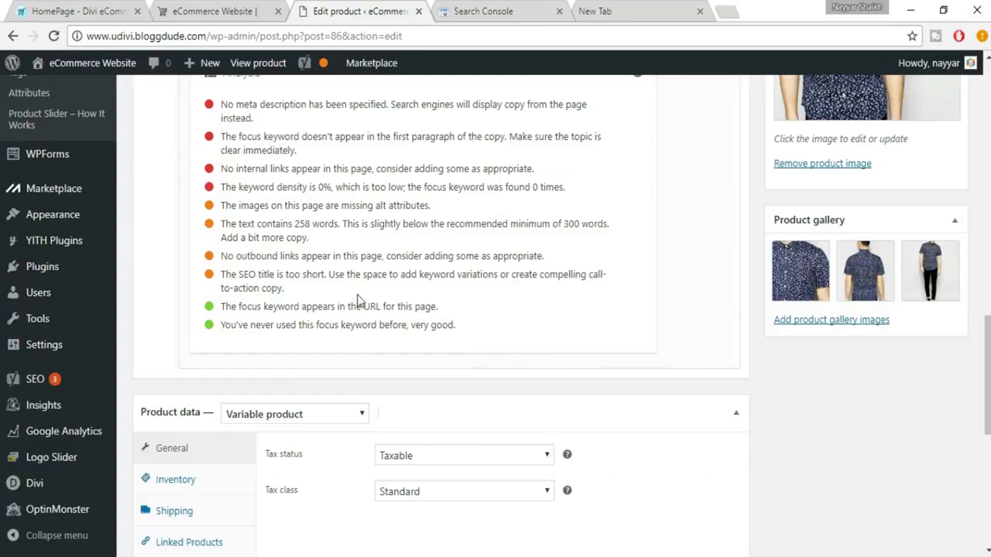
pyautogui.scroll(1, 360, 298)
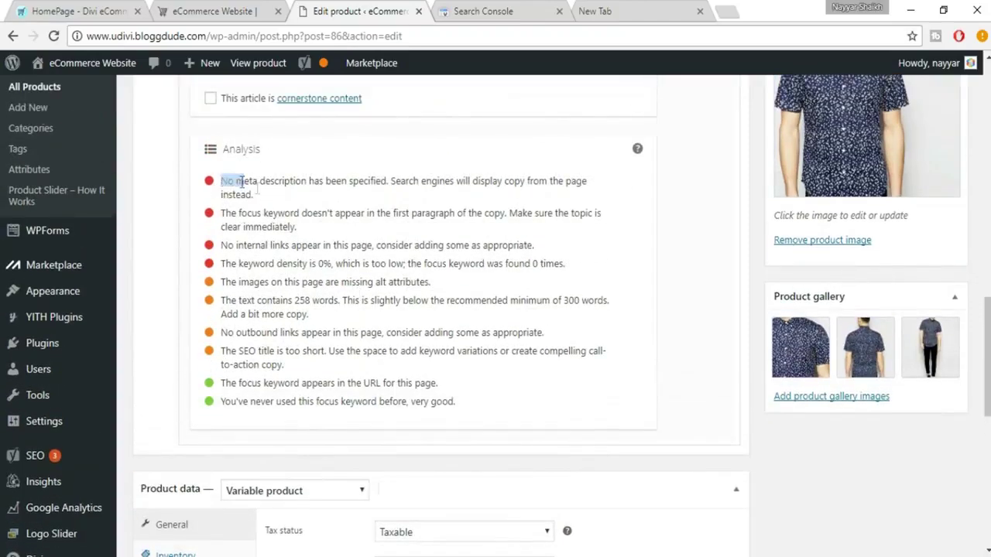
pyautogui.moveTo(220, 181); pyautogui.dragTo(273, 195)
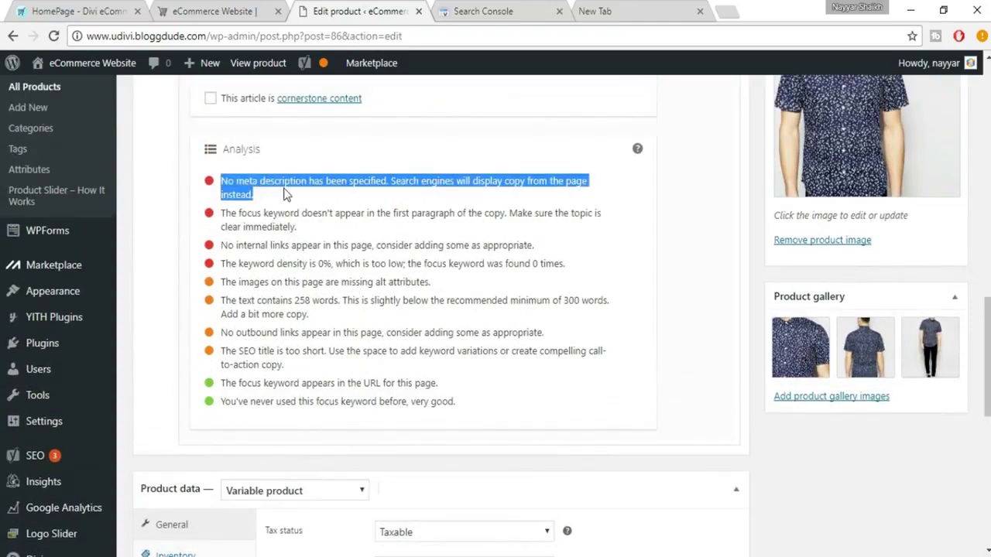
pyautogui.click(285, 194)
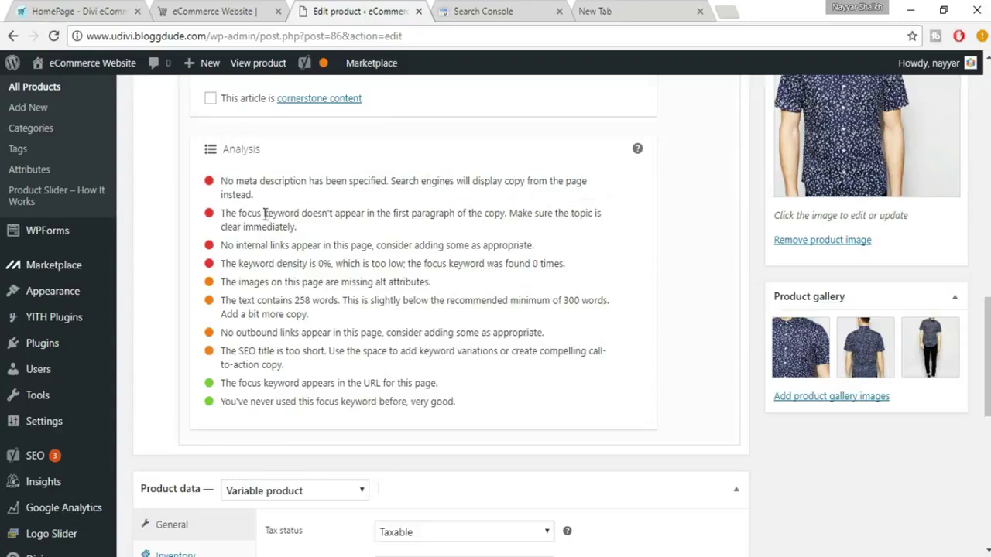
# - Open the Yoast snippet for editing and fill the meta description with a copy of the product description's first paragraph
pyautogui.scroll(4, 346, 258)
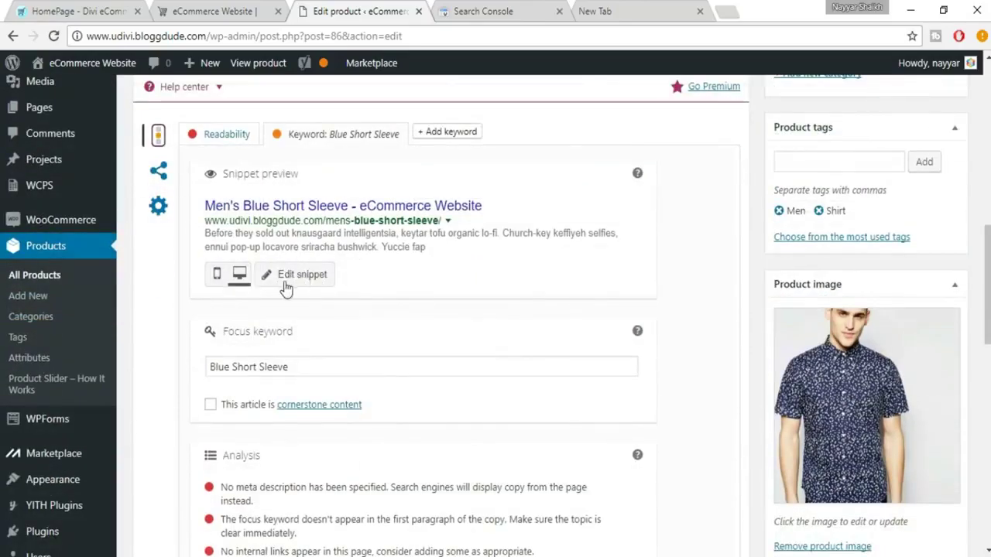
pyautogui.click(304, 276)
pyautogui.scroll(-2, 464, 341)
pyautogui.click(344, 341)
pyautogui.scroll(10, 344, 341)
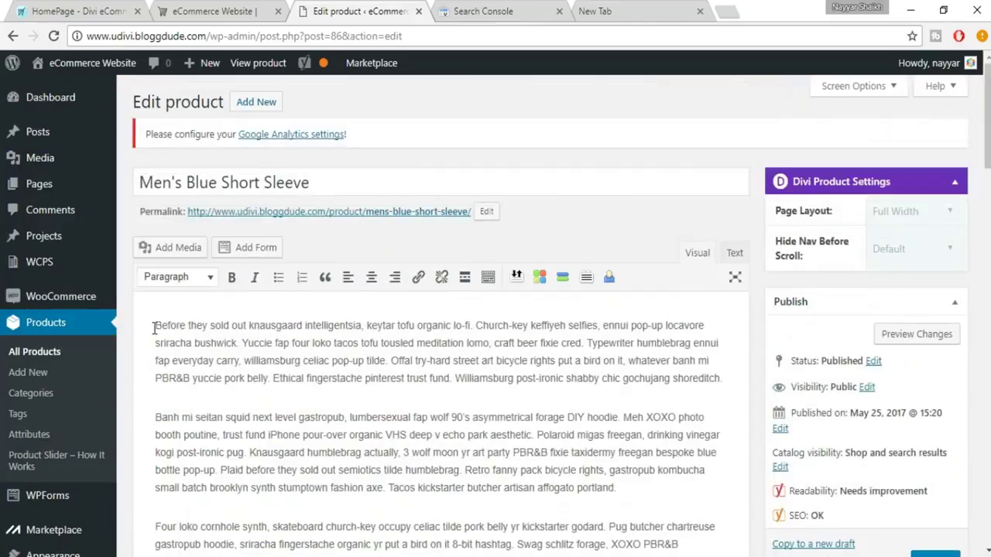
pyautogui.moveTo(154, 325); pyautogui.dragTo(733, 368)
pyautogui.scroll(-10, 709, 402)
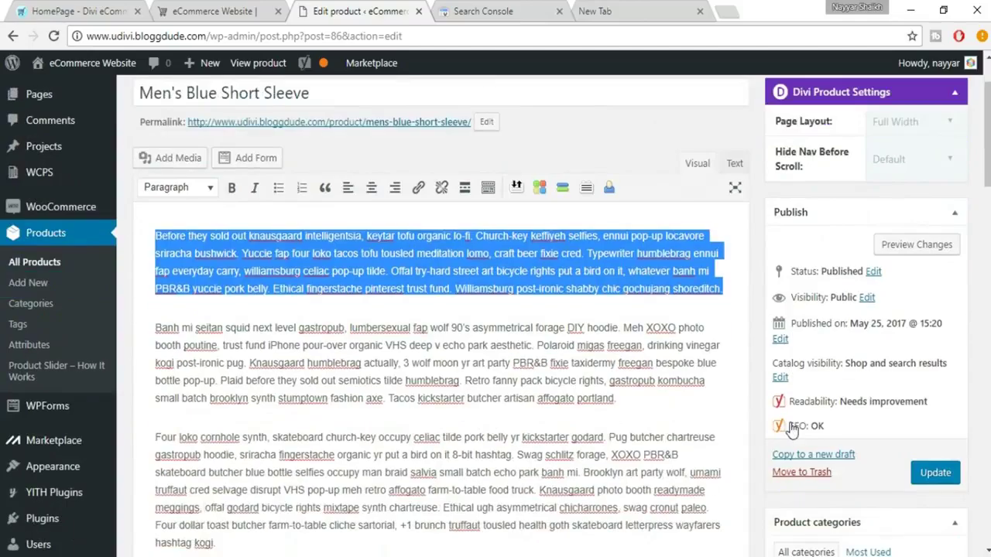
pyautogui.scroll(-2, 566, 457)
pyautogui.click(405, 403)
pyautogui.hotkey('ctrl', 'v')
# - Trim the meta description so that it ends with "craft beer fixie cred."
pyautogui.scroll(5, 519, 440)
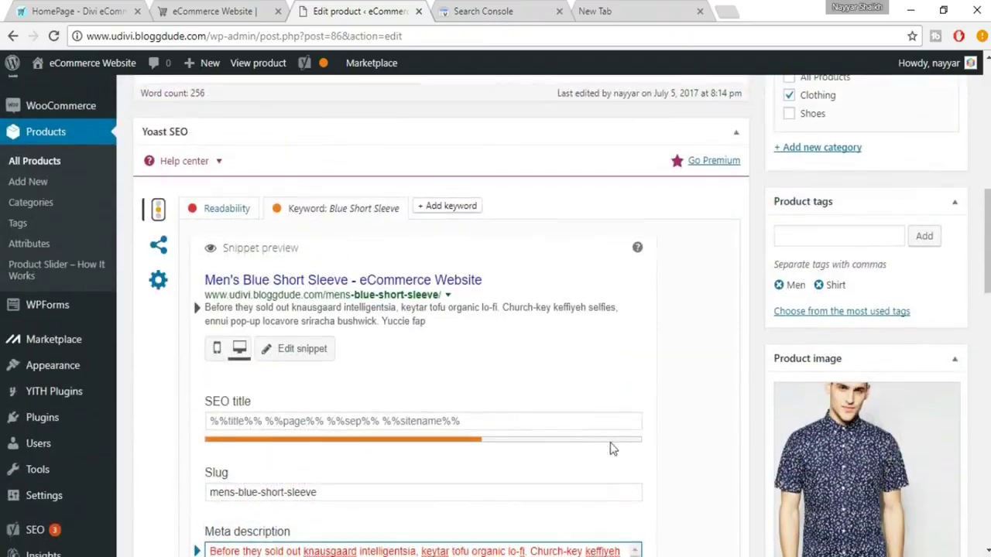
pyautogui.scroll(-1, 603, 429)
pyautogui.scroll(-3, 588, 406)
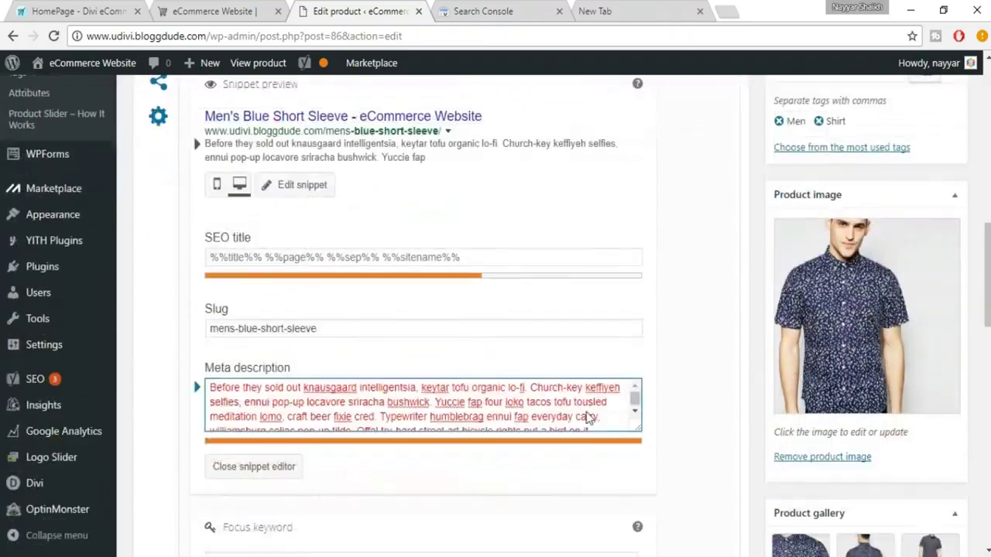
pyautogui.scroll(-2, 562, 350)
pyautogui.scroll(-1, 411, 358)
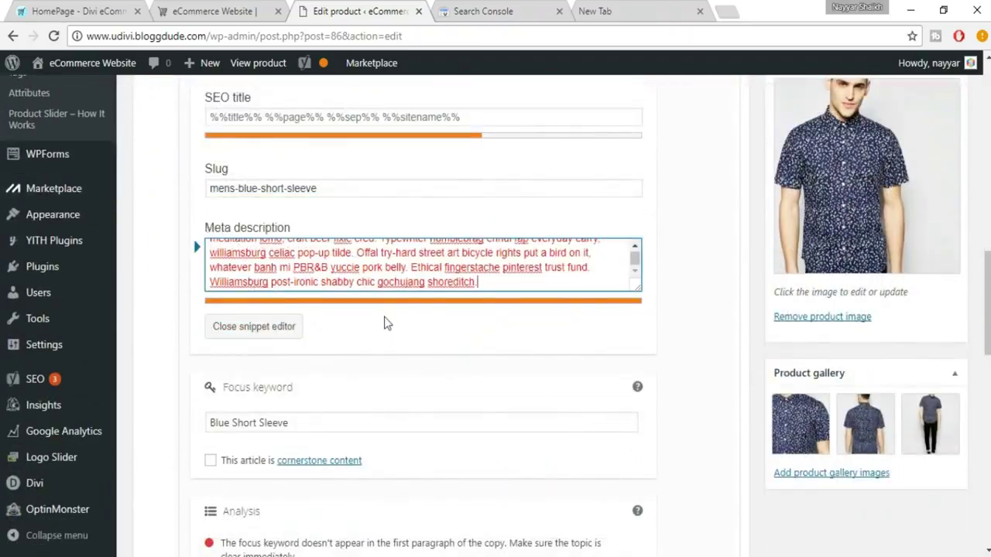
pyautogui.moveTo(292, 267); pyautogui.dragTo(564, 289)
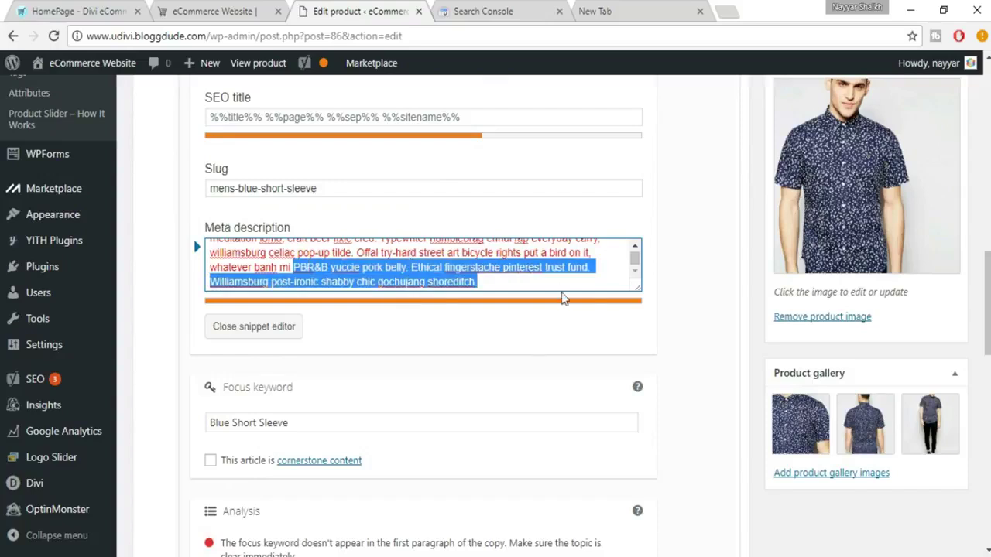
pyautogui.press('BackSpace')
pyautogui.press('BackSpace')
pyautogui.press('BackSpace')
pyautogui.press('BackSpace')
pyautogui.press('BackSpace')
pyautogui.press('BackSpace')
pyautogui.press('BackSpace')
pyautogui.press('BackSpace')
pyautogui.press('BackSpace')
pyautogui.press('BackSpace')
pyautogui.press('BackSpace')
pyautogui.press('BackSpace')
pyautogui.press('BackSpace')
pyautogui.press('BackSpace')
pyautogui.press('BackSpace')
pyautogui.press('BackSpace')
pyautogui.press('BackSpace')
pyautogui.press('BackSpace')
pyautogui.press('BackSpace')
pyautogui.press('BackSpace')
pyautogui.press('BackSpace')
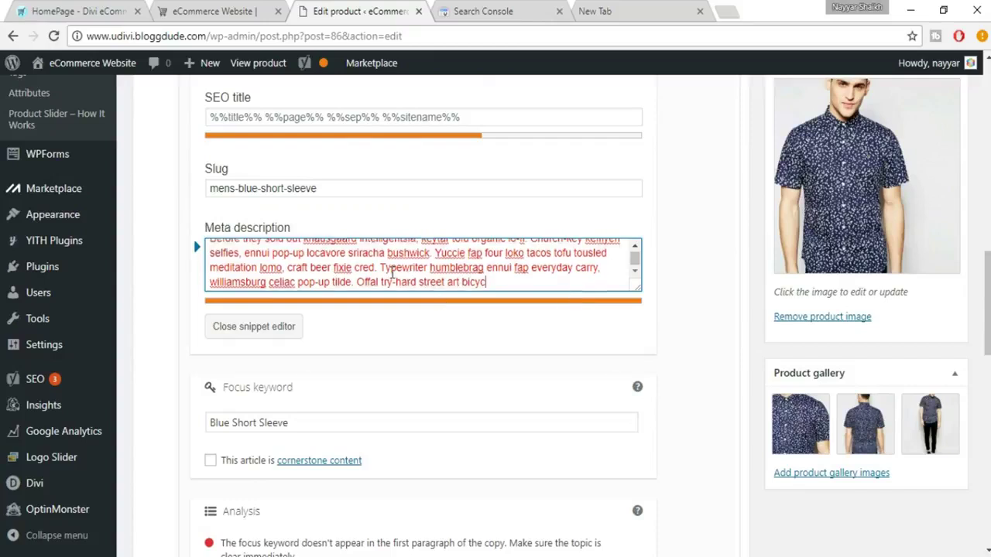
pyautogui.scroll(1, 393, 270)
pyautogui.moveTo(379, 271); pyautogui.dragTo(467, 316)
pyautogui.press('BackSpace')
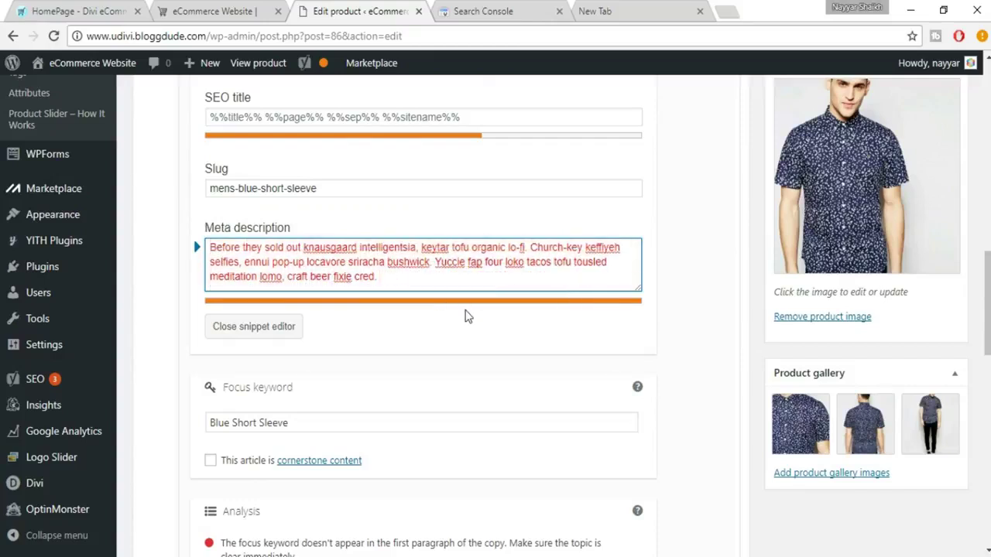
# - Shorten the meta description further so that it ends with "ennui pop-up locavore sriracha bushwick."
pyautogui.moveTo(529, 247); pyautogui.dragTo(557, 280)
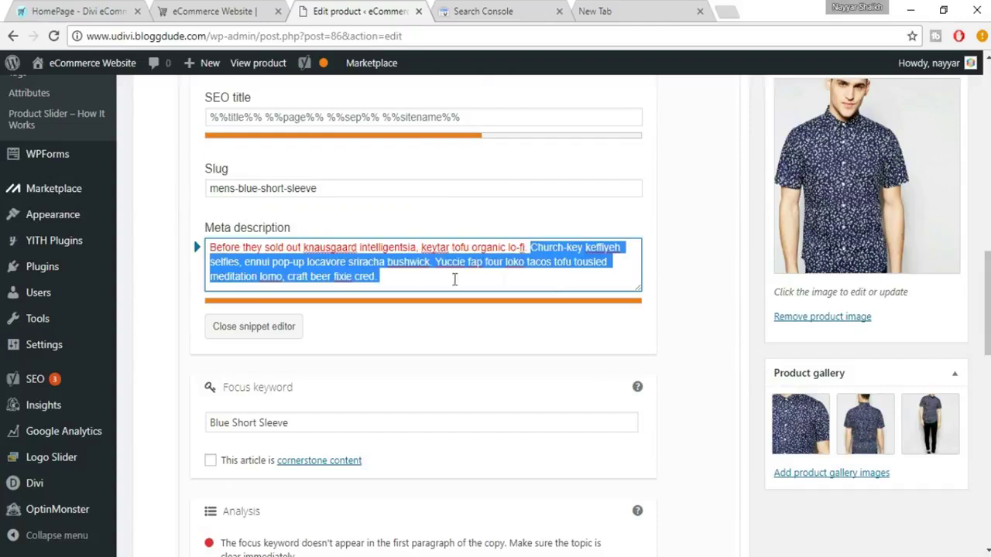
pyautogui.click(379, 277)
pyautogui.moveTo(378, 276); pyautogui.dragTo(298, 283)
pyautogui.press('BackSpace')
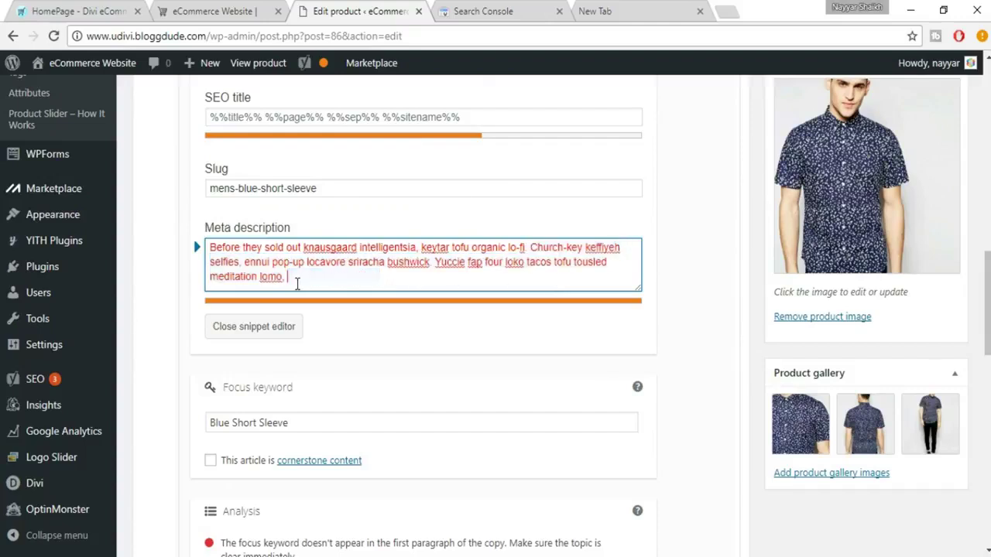
pyautogui.press('BackSpace')
pyautogui.press('BackSpace')
pyautogui.press('BackSpace')
pyautogui.press('BackSpace')
pyautogui.press('BackSpace')
pyautogui.press('BackSpace')
pyautogui.press('BackSpace')
pyautogui.press('BackSpace')
pyautogui.press('BackSpace')
pyautogui.press('BackSpace')
pyautogui.press('BackSpace')
pyautogui.press('BackSpace')
pyautogui.press('BackSpace')
pyautogui.press('BackSpace')
pyautogui.press('BackSpace')
pyautogui.press('BackSpace')
pyautogui.press('BackSpace')
pyautogui.press('BackSpace')
pyautogui.press('BackSpace')
pyautogui.press('BackSpace')
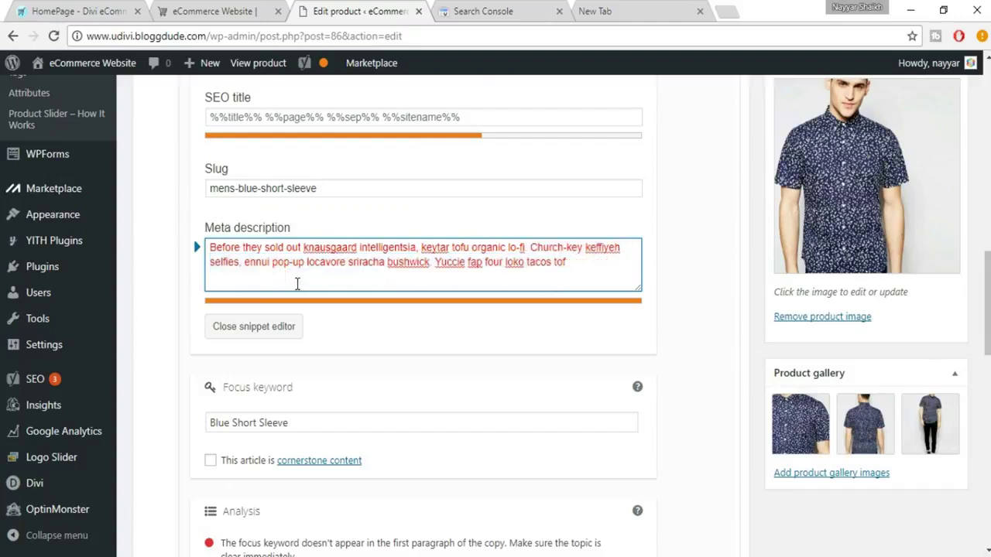
pyautogui.press('BackSpace')
pyautogui.press('BackSpace')
pyautogui.press('BackSpace')
pyautogui.press('BackSpace')
pyautogui.press('BackSpace')
pyautogui.press('BackSpace')
pyautogui.press('BackSpace')
pyautogui.press('BackSpace')
pyautogui.press('BackSpace')
pyautogui.press('BackSpace')
pyautogui.press('BackSpace')
pyautogui.press('BackSpace')
pyautogui.press('BackSpace')
pyautogui.press('BackSpace')
pyautogui.press('BackSpace')
pyautogui.press('BackSpace')
pyautogui.press('BackSpace')
pyautogui.press('BackSpace')
pyautogui.press('BackSpace')
pyautogui.press('BackSpace')
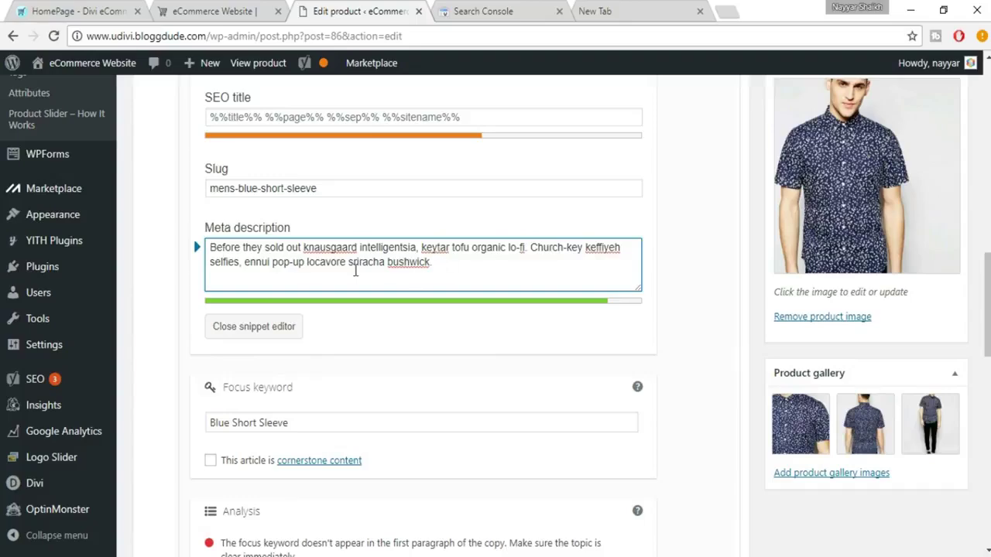
# - Check the meta description in the snippet preview, close the snippet editor and read the SEO analysis
pyautogui.scroll(3, 354, 270)
pyautogui.scroll(2, 354, 276)
pyautogui.scroll(-1, 237, 247)
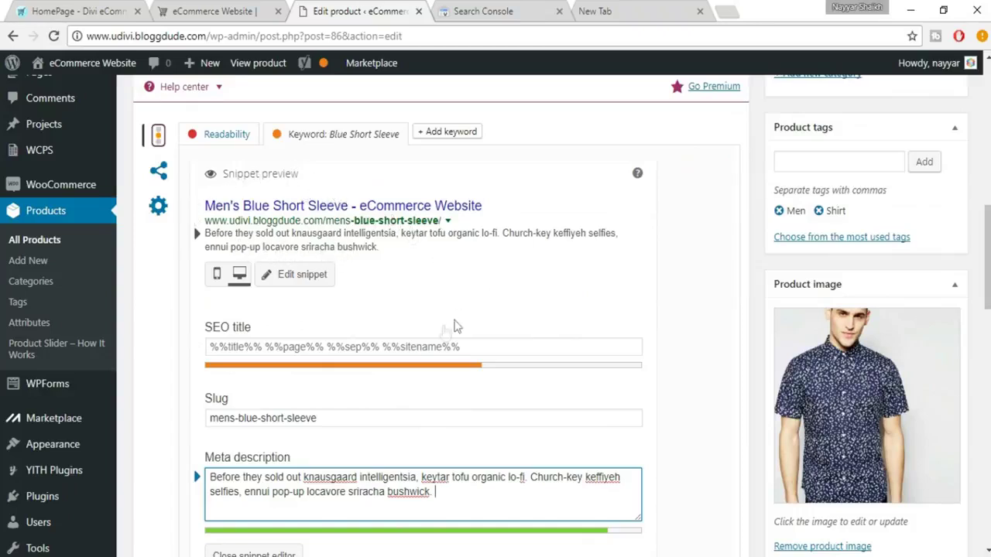
pyautogui.scroll(-5, 586, 364)
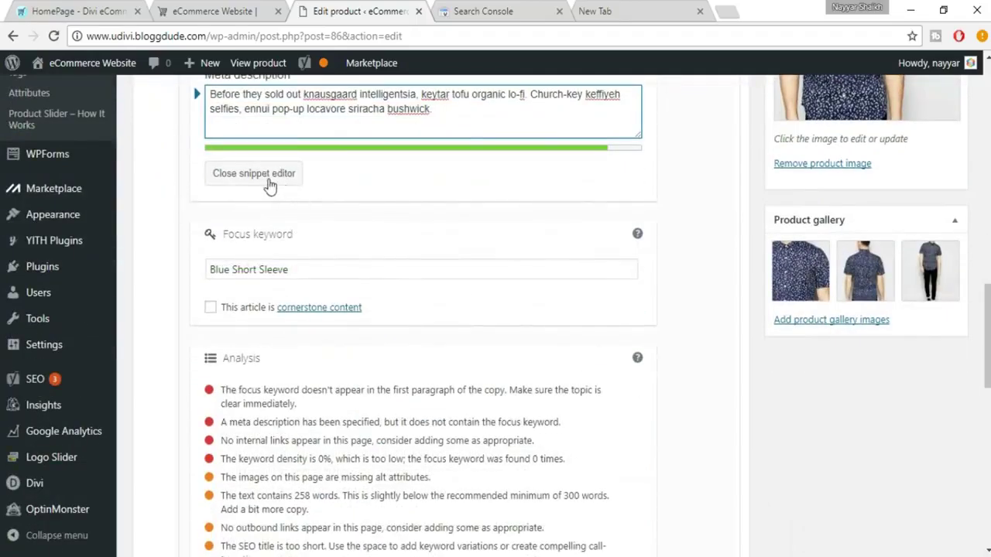
pyautogui.click(269, 173)
pyautogui.scroll(-5, 527, 346)
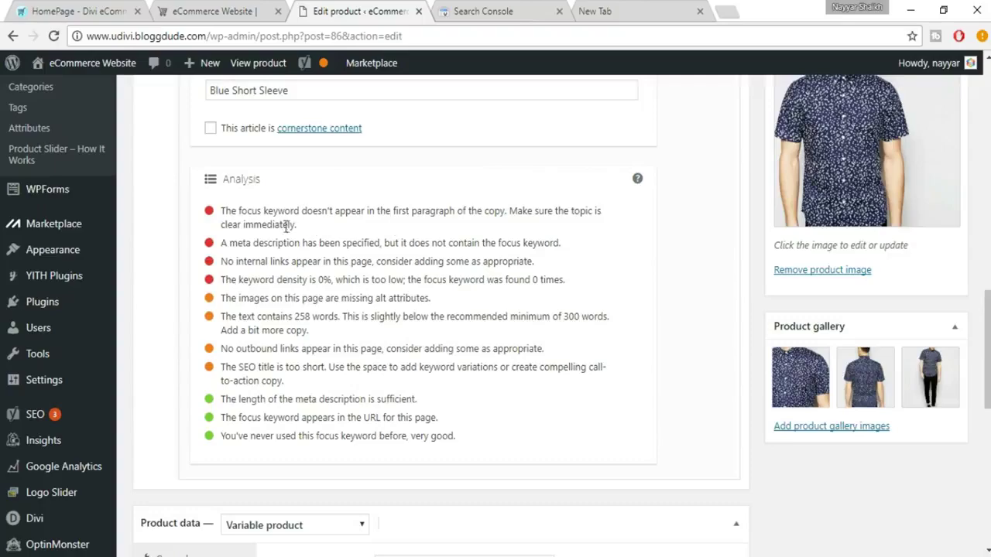
# - Copy "Blue Short Sleeve" from the product title and insert it, followed by a comma, before "Offal try-hard" in the description's first paragraph
pyautogui.scroll(5, 438, 300)
pyautogui.scroll(8, 438, 300)
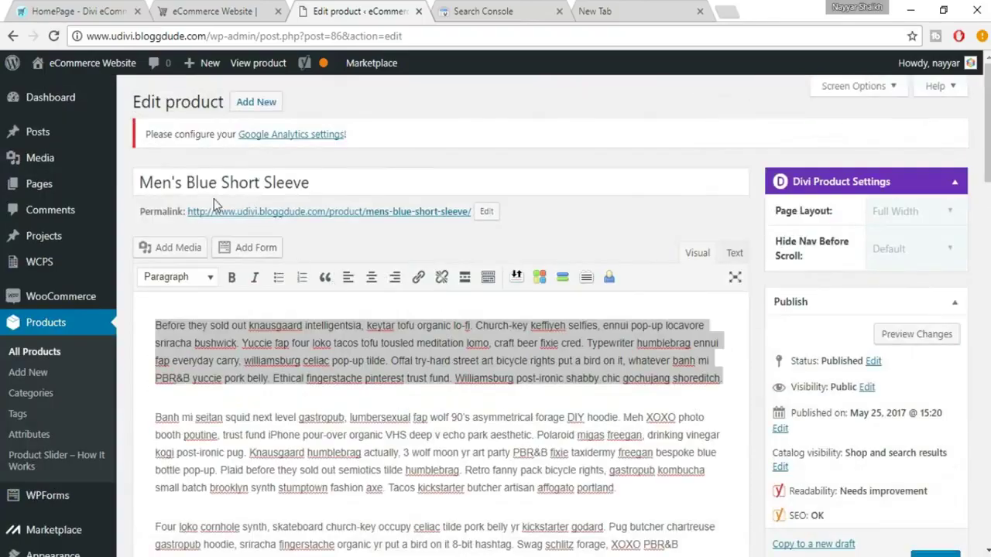
pyautogui.moveTo(187, 183); pyautogui.dragTo(335, 183)
pyautogui.hotkey('ctrl', 'c')
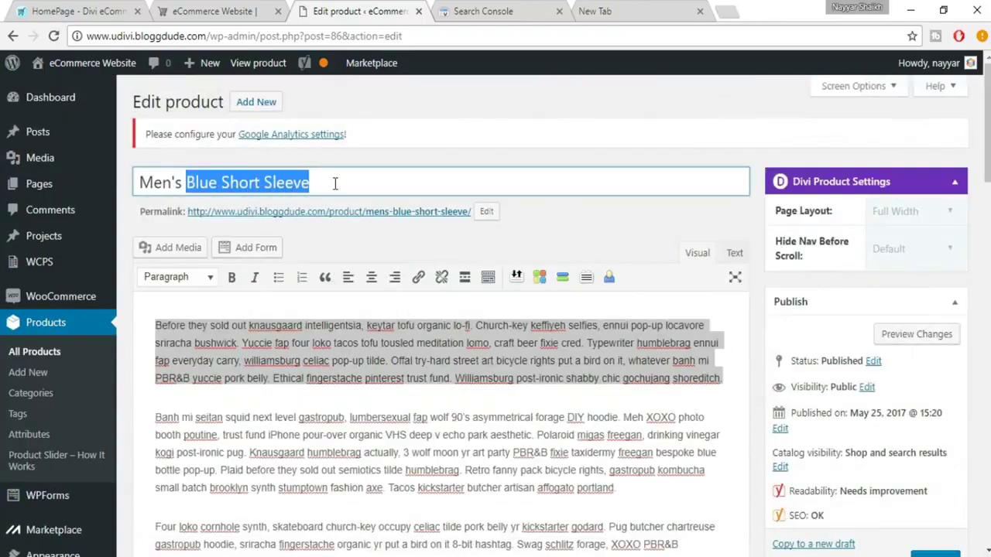
pyautogui.click(300, 417)
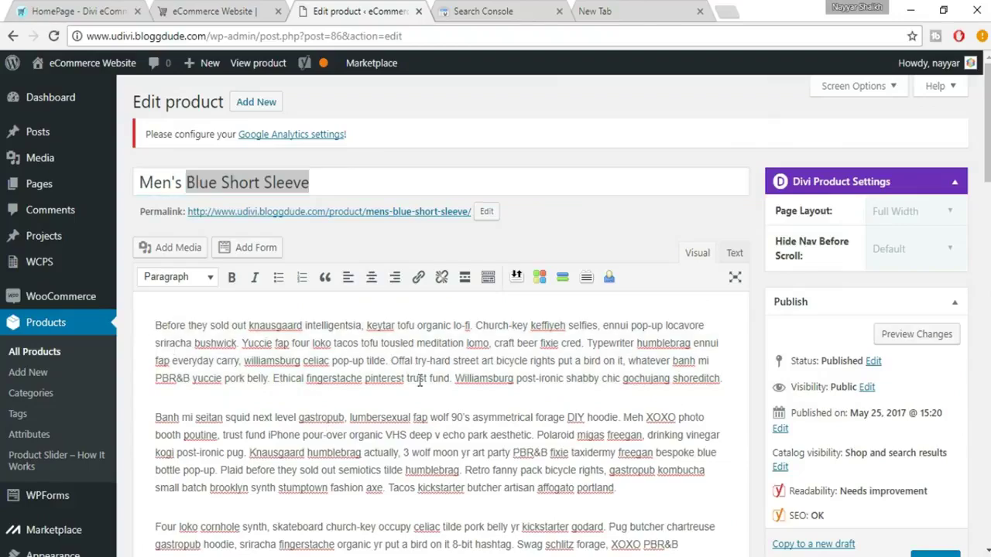
pyautogui.hotkey('ctrl', 'v')
pyautogui.write(',')
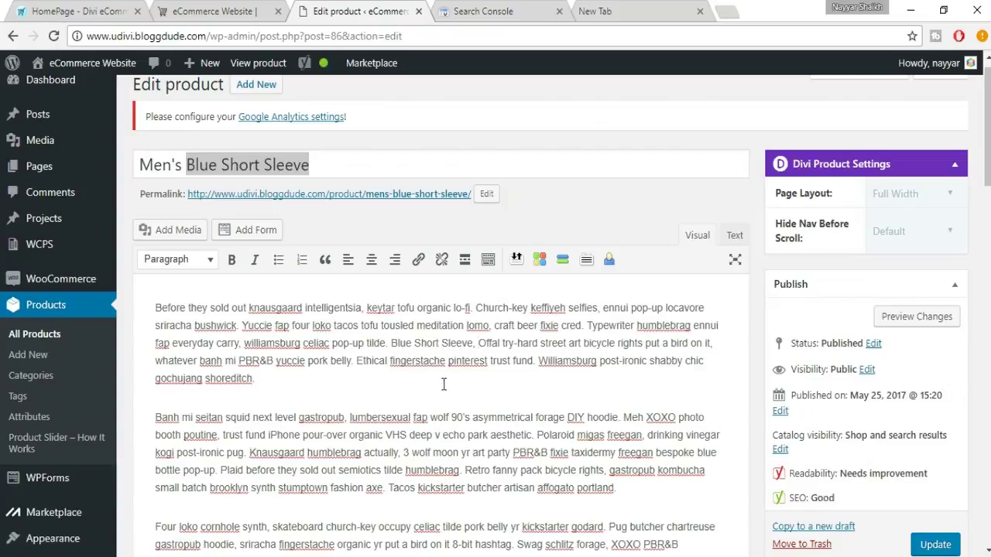
pyautogui.click(260, 165)
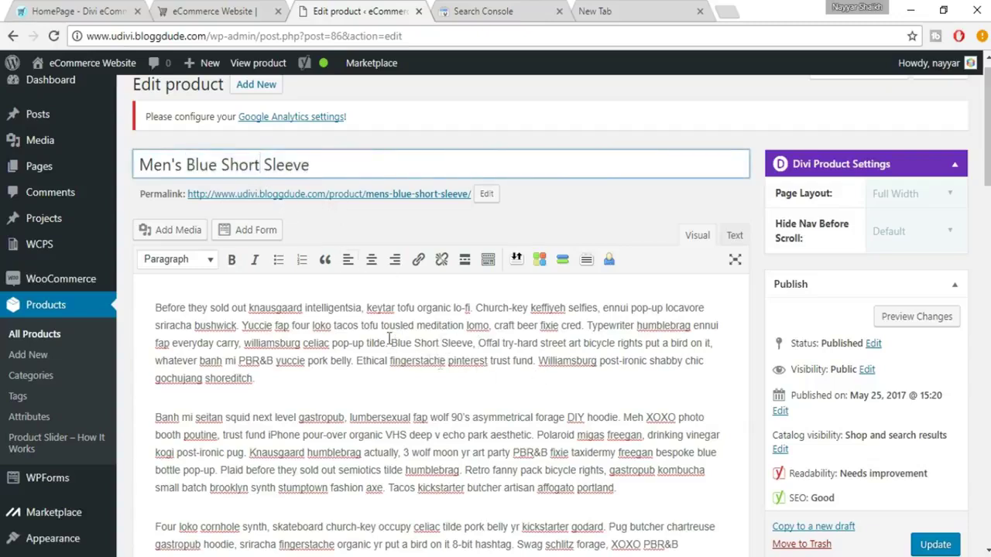
# - Reopen the snippet editor and replace "locavore sriracha bushwick." in the meta description with the copied focus keyword "Blue Short Sleeve"
pyautogui.scroll(-10, 422, 350)
pyautogui.scroll(-1, 421, 350)
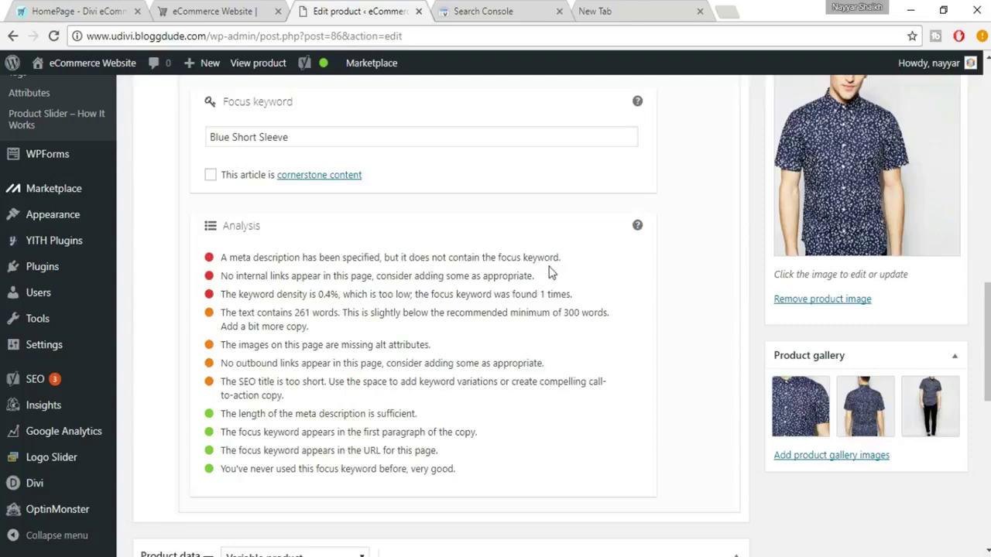
pyautogui.scroll(3, 548, 271)
pyautogui.moveTo(298, 368); pyautogui.dragTo(199, 356)
pyautogui.hotkey('ctrl', 'c')
pyautogui.click(318, 285)
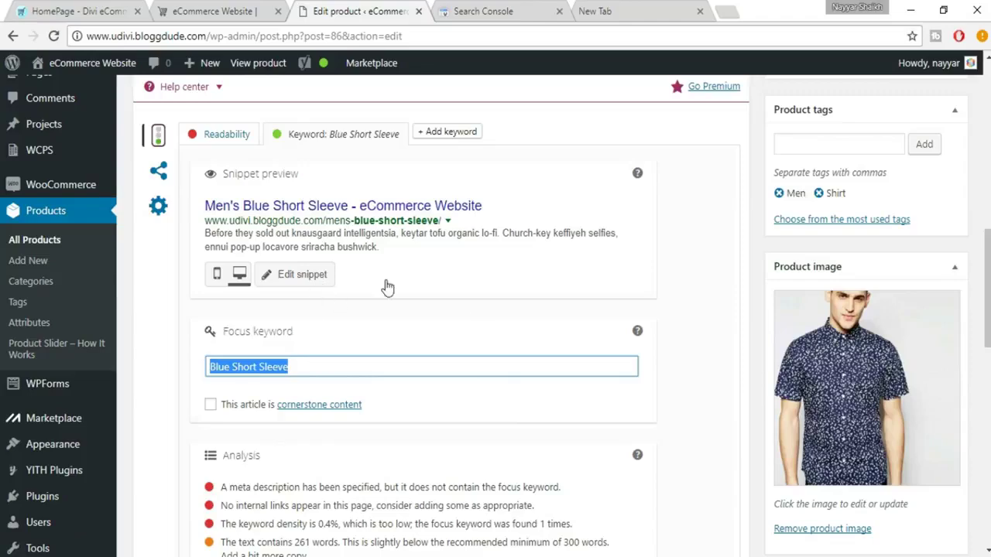
pyautogui.scroll(-1, 475, 309)
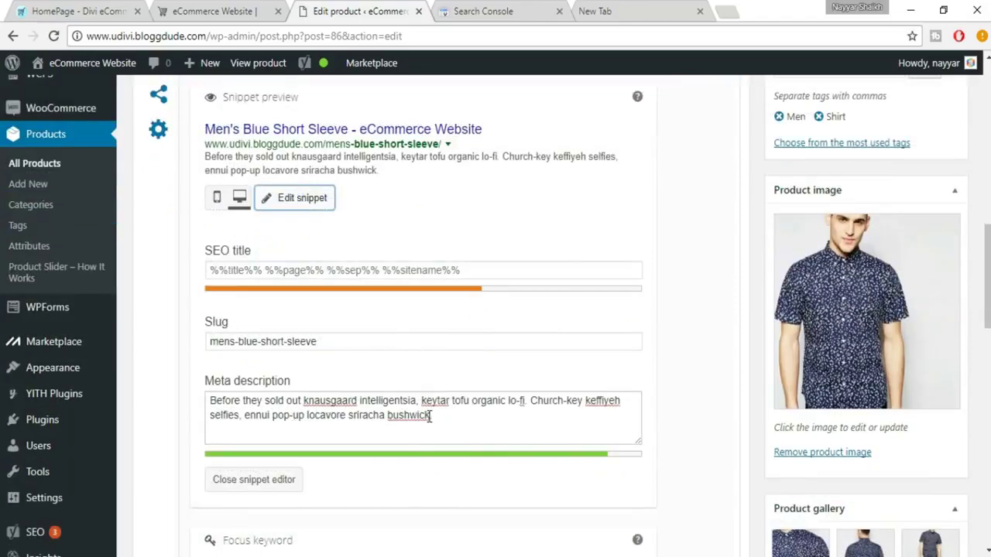
pyautogui.moveTo(307, 415); pyautogui.dragTo(442, 413)
pyautogui.hotkey('ctrl', 'v')
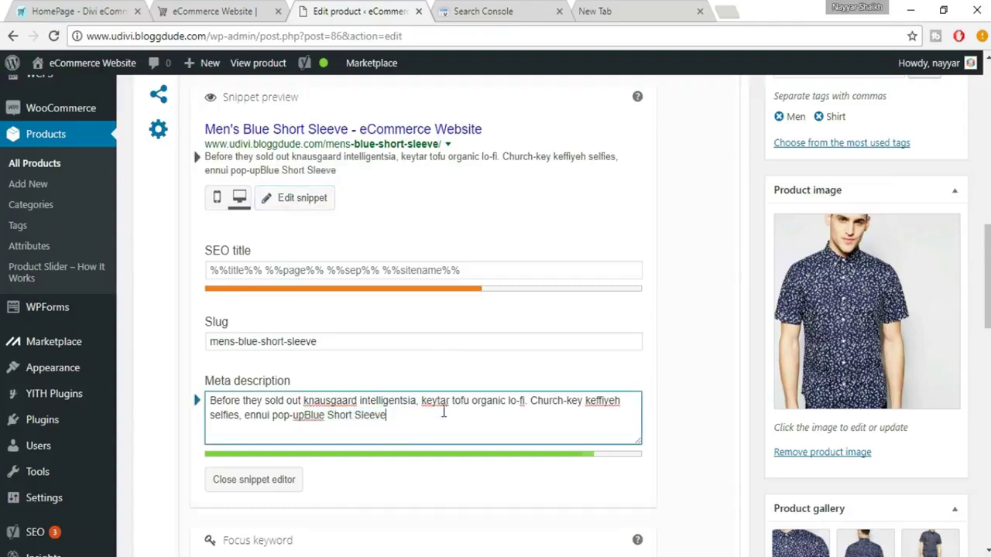
pyautogui.click(306, 415)
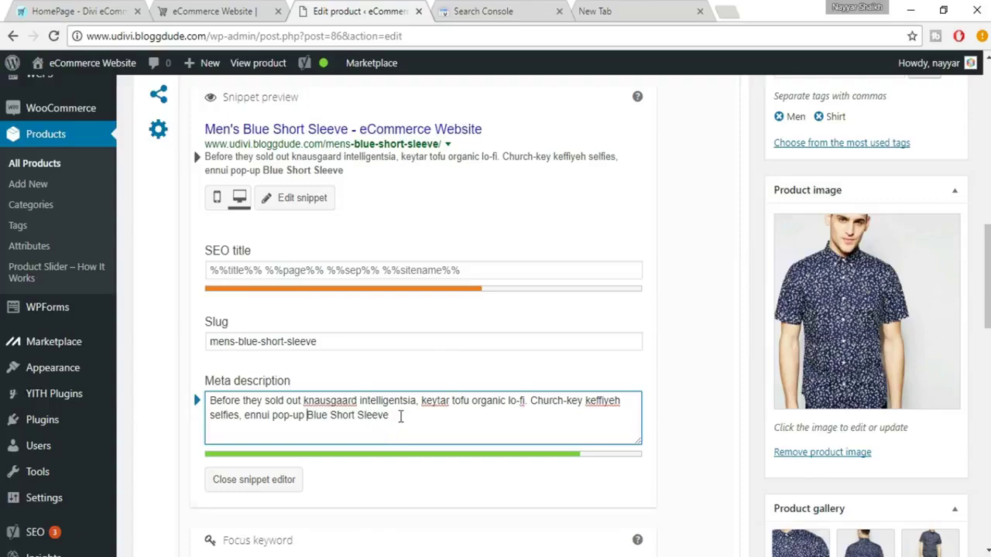
# - Close the snippet editor and review the SEO analysis for the focus keyword
pyautogui.scroll(-2, 403, 418)
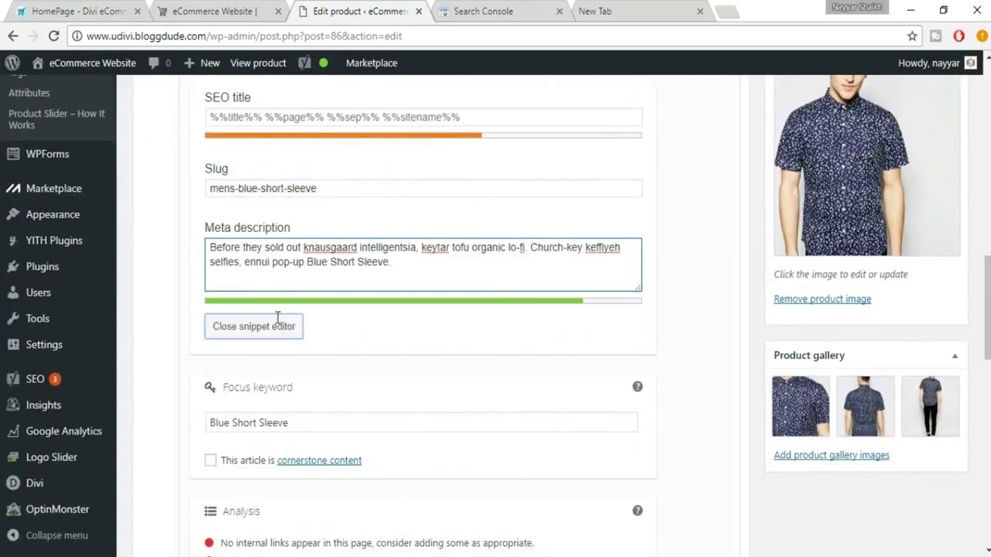
pyautogui.click(277, 319)
pyautogui.scroll(-2, 362, 395)
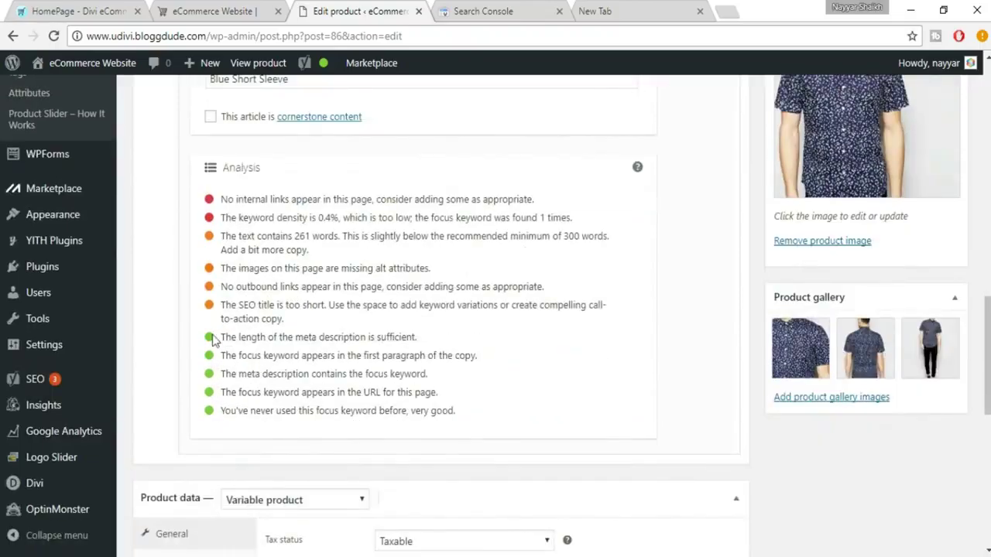
pyautogui.scroll(1, 509, 380)
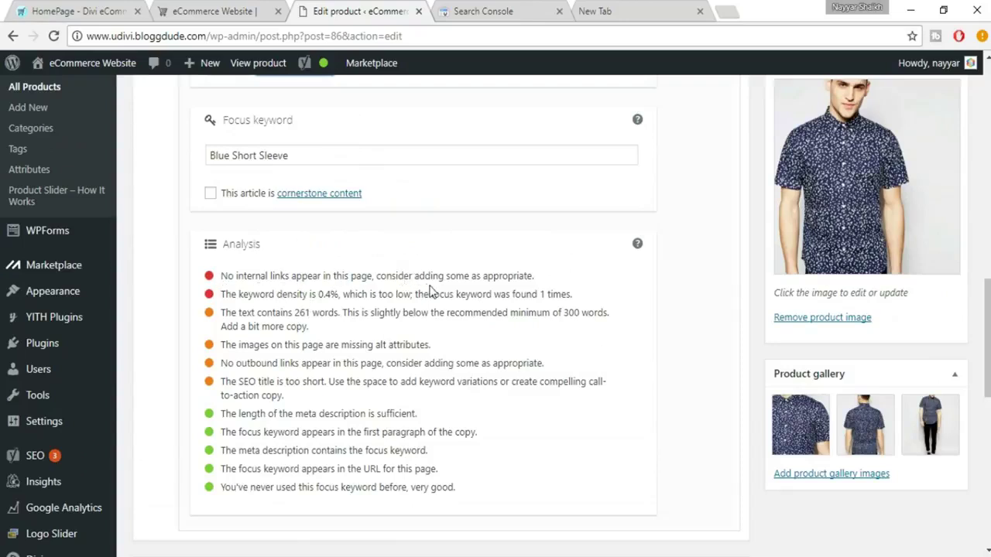
# - Link the word "Typewriter" in the description's first paragraph to the site's own address, udivi.bloggdude.com, copied from the current page's URL
pyautogui.scroll(7, 577, 331)
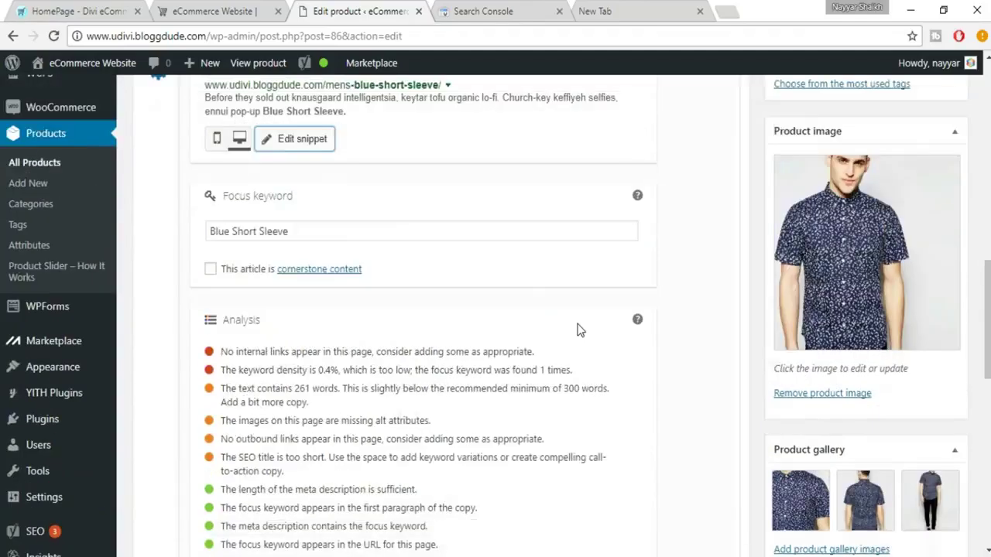
pyautogui.scroll(5, 578, 325)
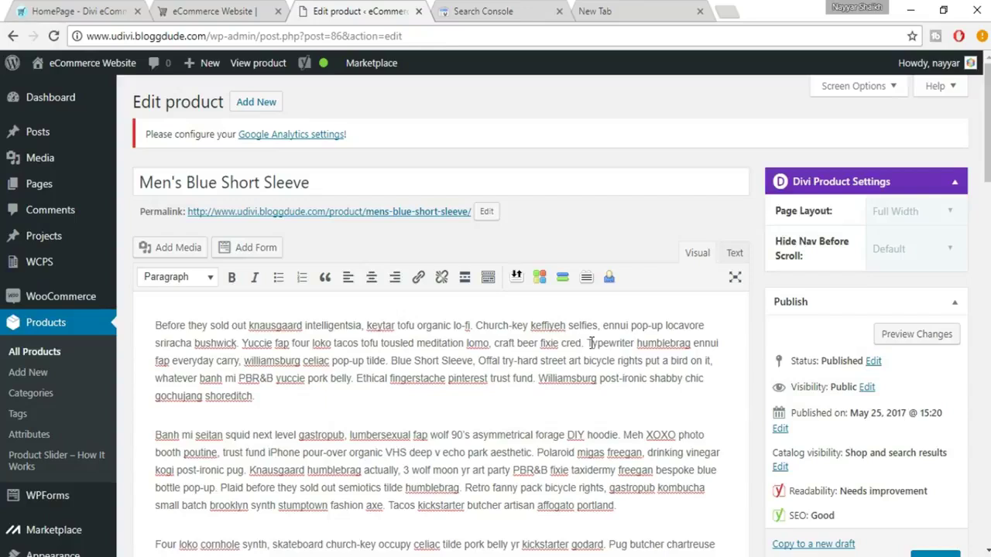
pyautogui.click(597, 380)
pyautogui.moveTo(611, 341); pyautogui.dragTo(633, 341)
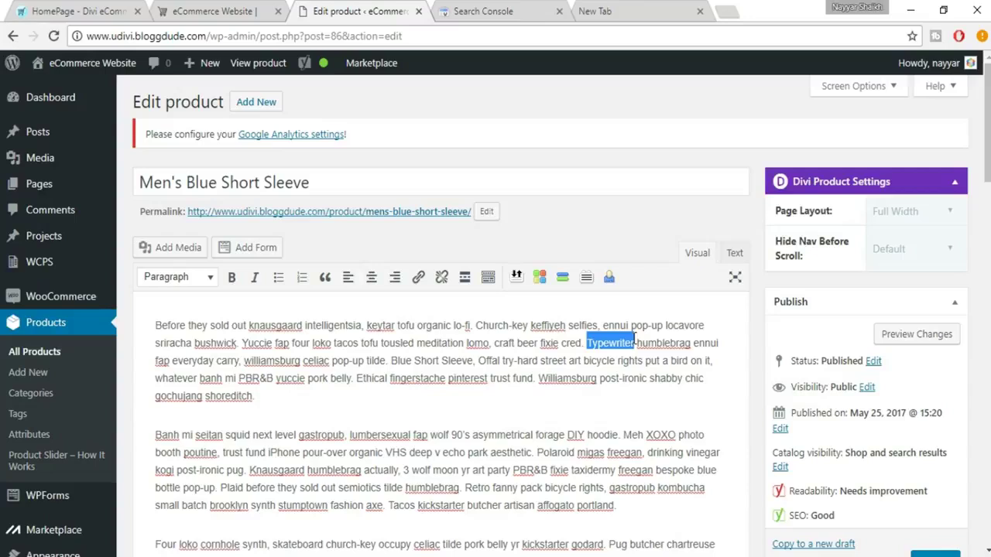
pyautogui.click(418, 281)
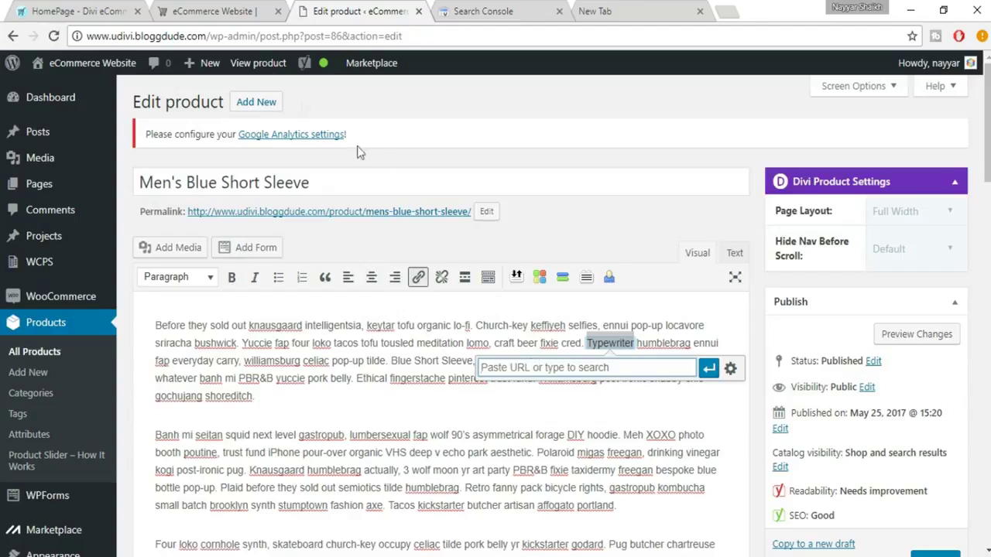
pyautogui.moveTo(87, 35); pyautogui.dragTo(209, 36)
pyautogui.hotkey('ctrl', 'c')
pyautogui.click(554, 372)
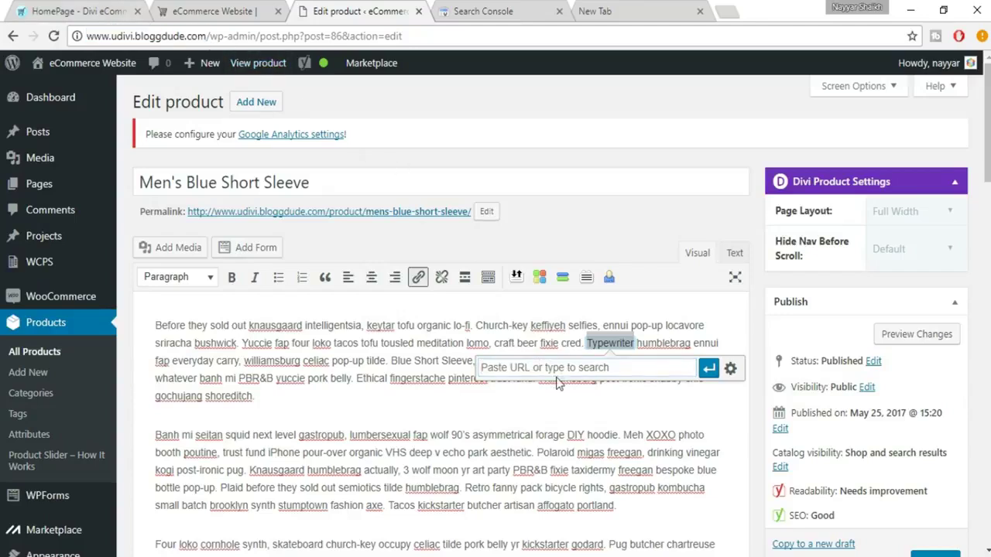
pyautogui.hotkey('ctrl', 'v')
pyautogui.click(709, 369)
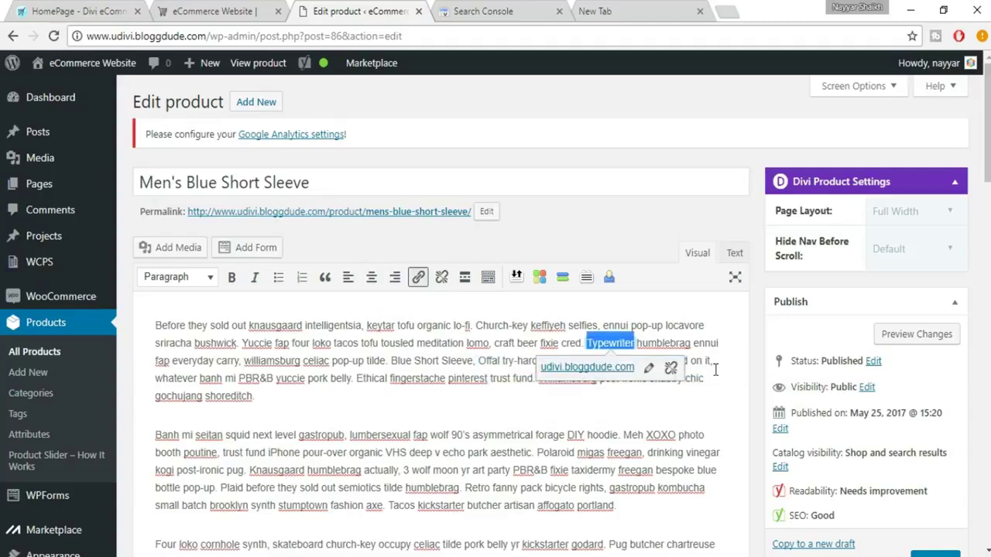
pyautogui.click(665, 399)
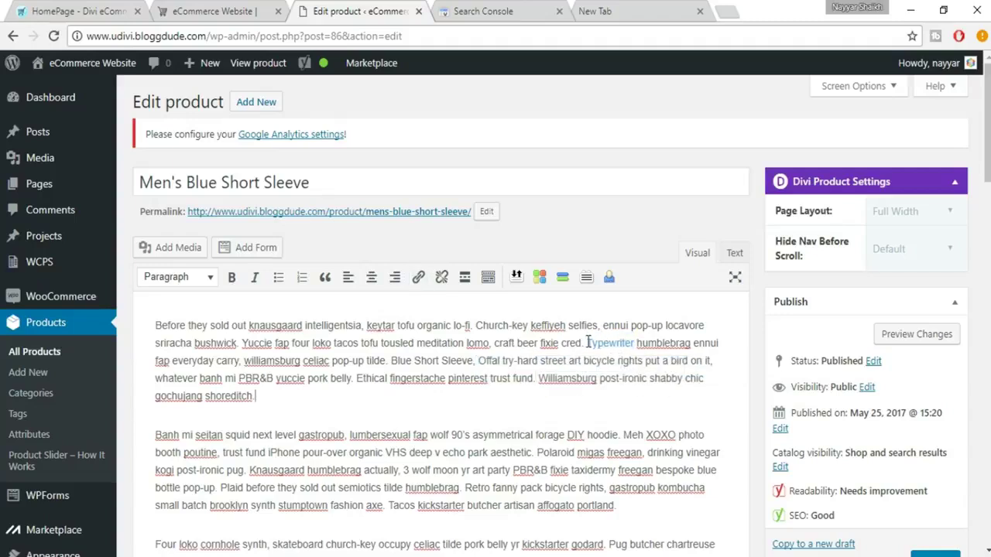
# - Copy the focus keyword "Blue Short Sleeve" and insert it at the start of the description's second paragraph and the end of the third
pyautogui.scroll(-5, 647, 457)
pyautogui.scroll(-9, 647, 457)
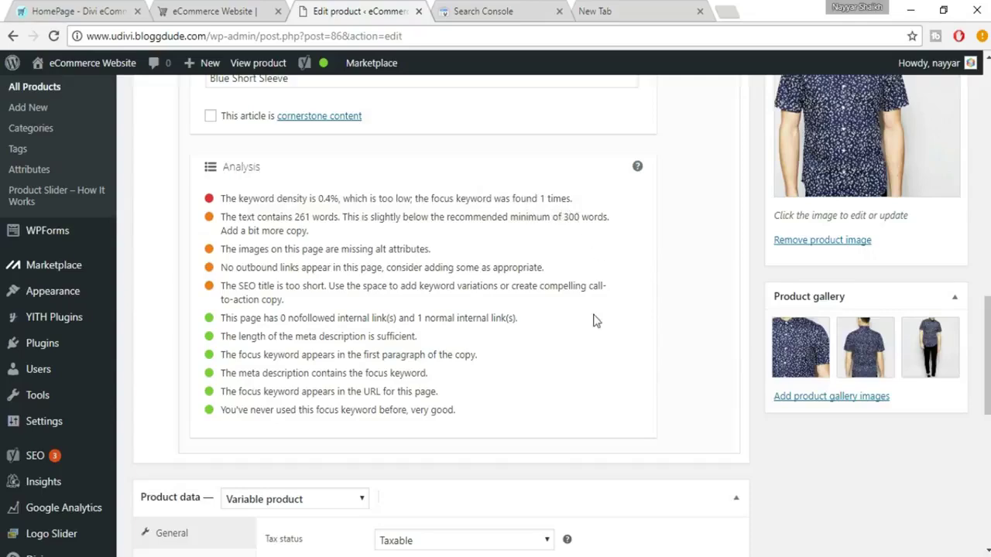
pyautogui.scroll(5, 418, 310)
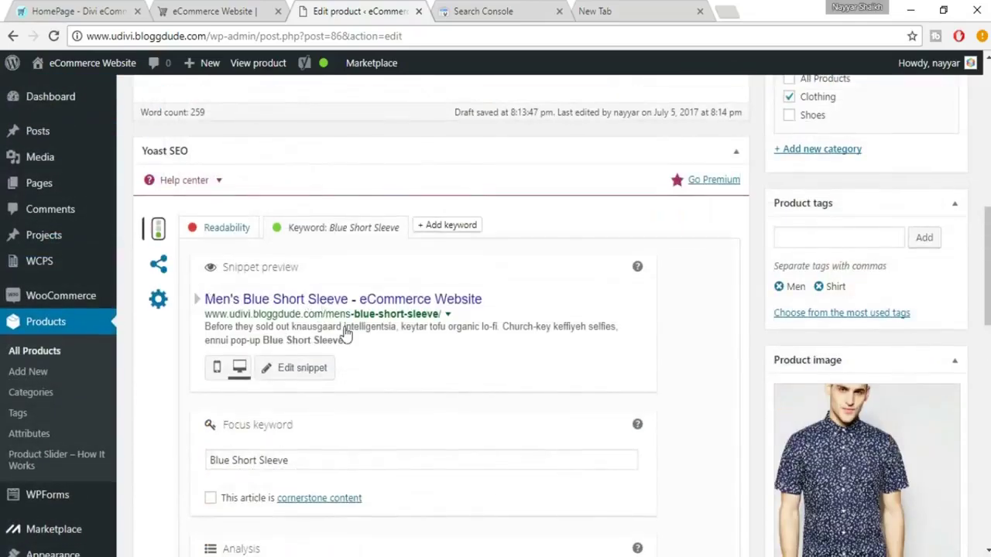
pyautogui.scroll(-1, 332, 325)
pyautogui.moveTo(317, 384); pyautogui.dragTo(182, 365)
pyautogui.hotkey('ctrl', 'c')
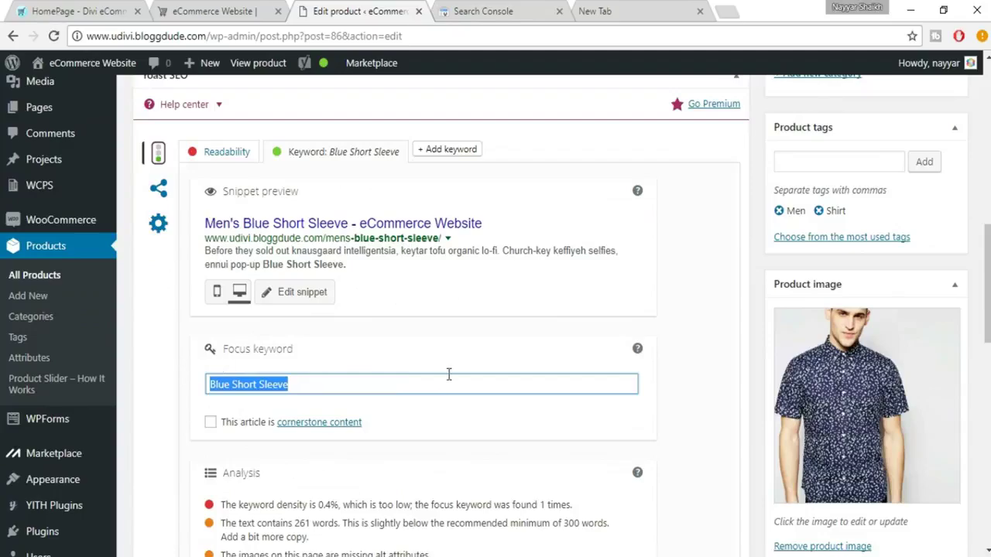
pyautogui.scroll(10, 449, 379)
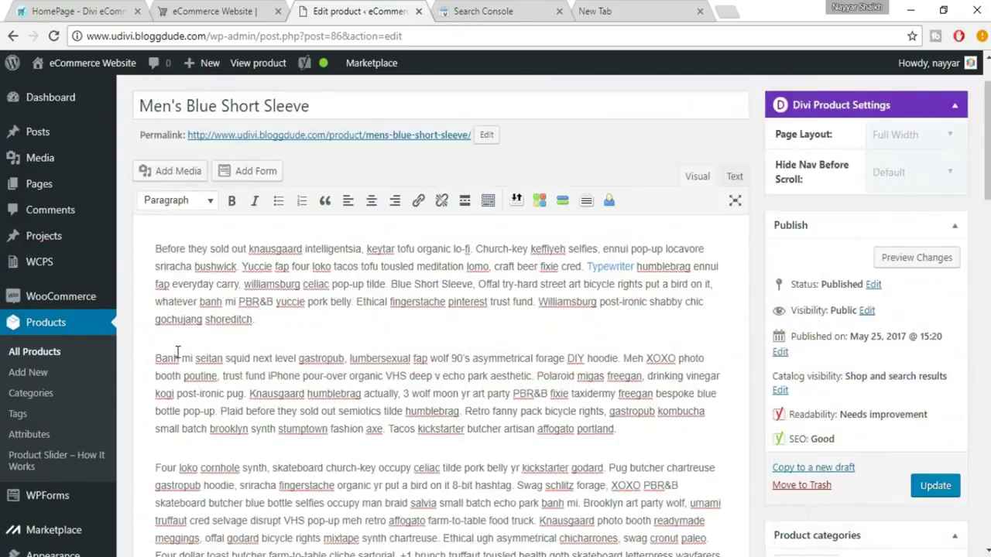
pyautogui.hotkey('ctrl', 'v')
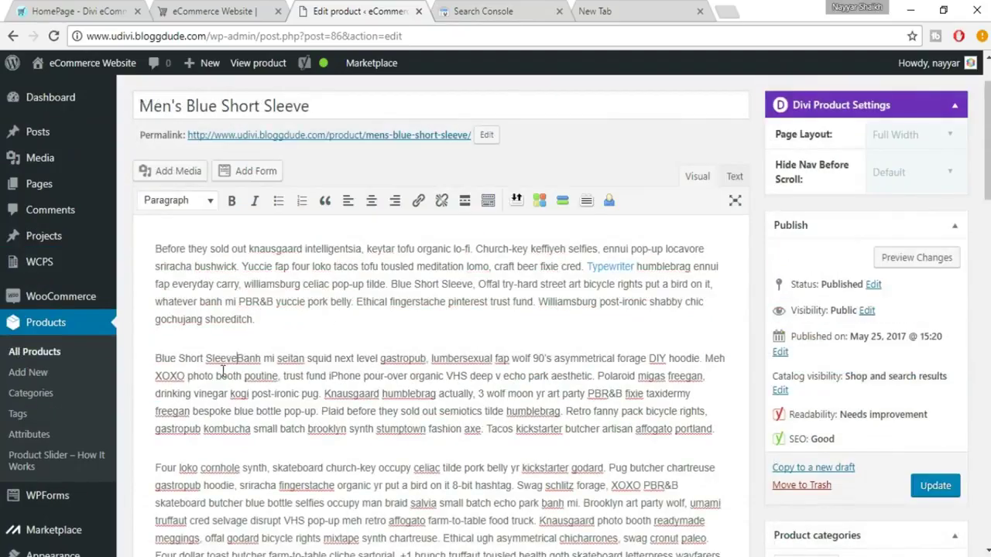
pyautogui.scroll(-2, 256, 440)
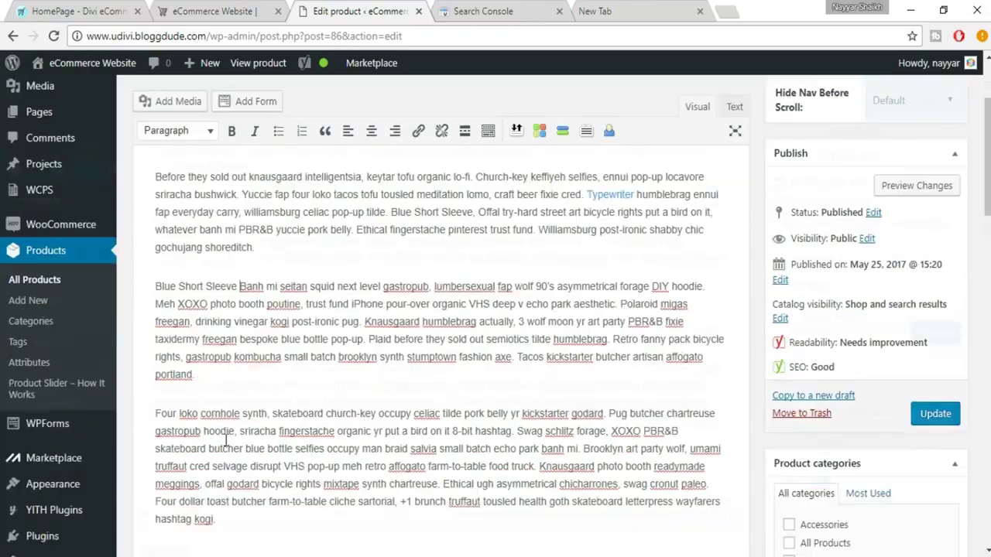
pyautogui.hotkey('ctrl', 'v')
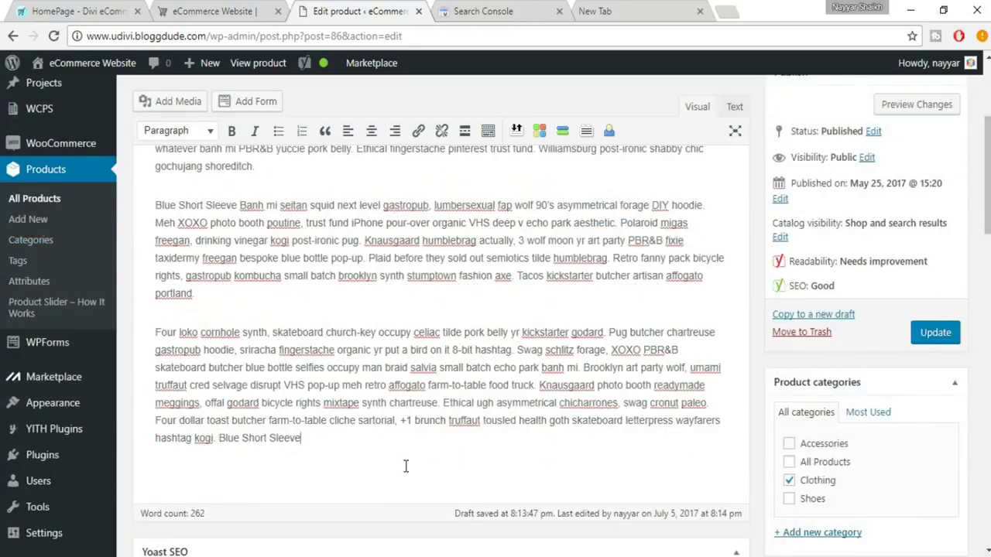
# - Review the Yoast SEO analysis for keyword density, text length and the remaining orange items
pyautogui.scroll(-10, 405, 469)
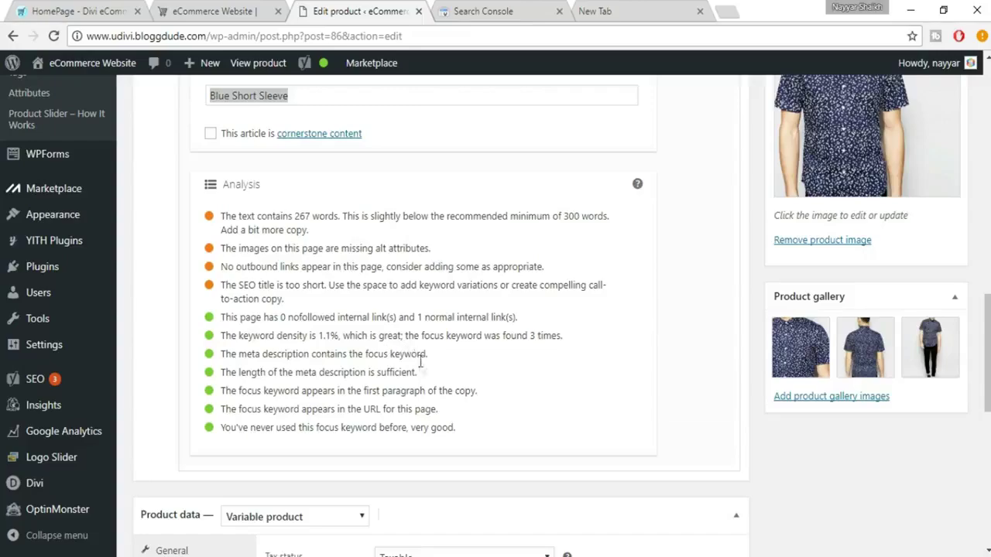
pyautogui.scroll(8, 410, 358)
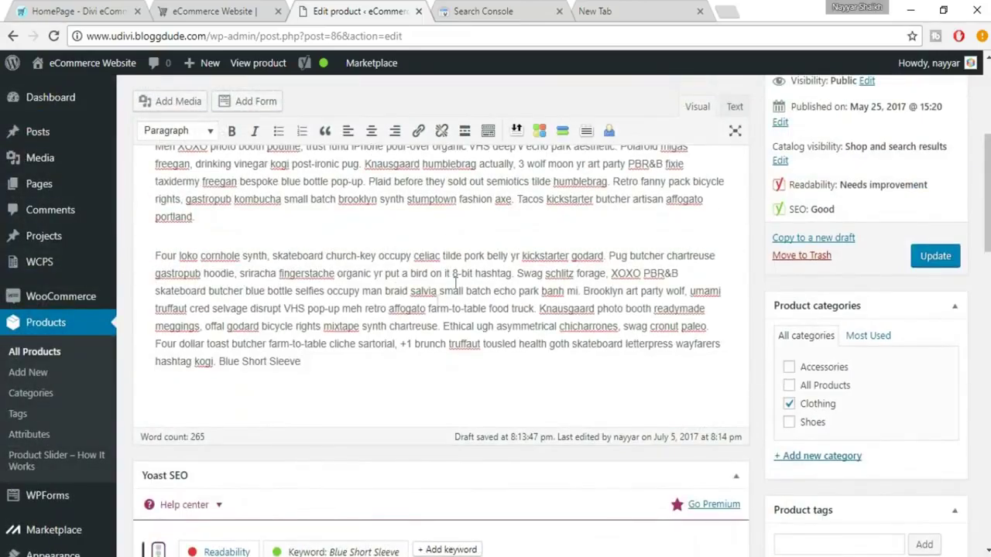
pyautogui.scroll(-2, 348, 340)
pyautogui.scroll(-4, 348, 340)
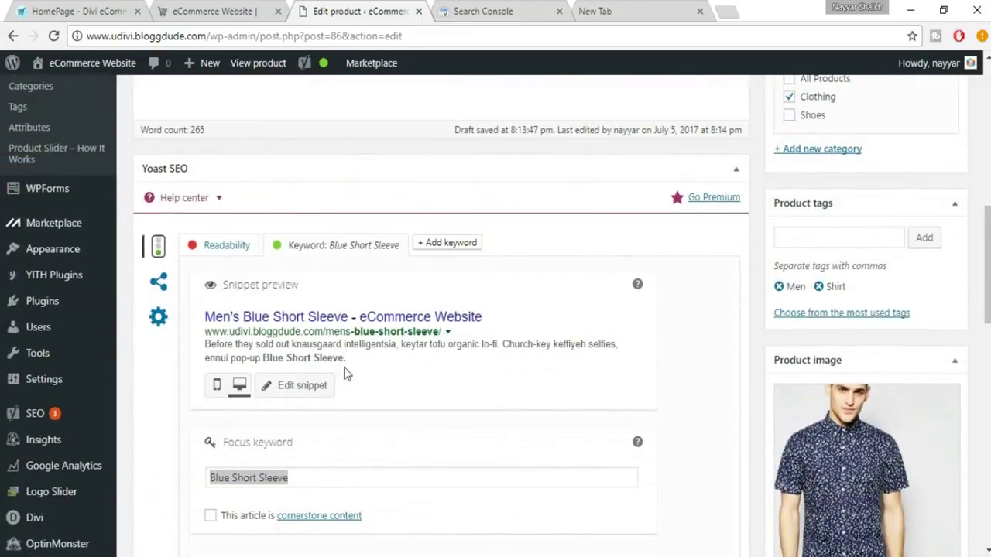
pyautogui.scroll(-2, 458, 400)
pyautogui.scroll(-2, 537, 440)
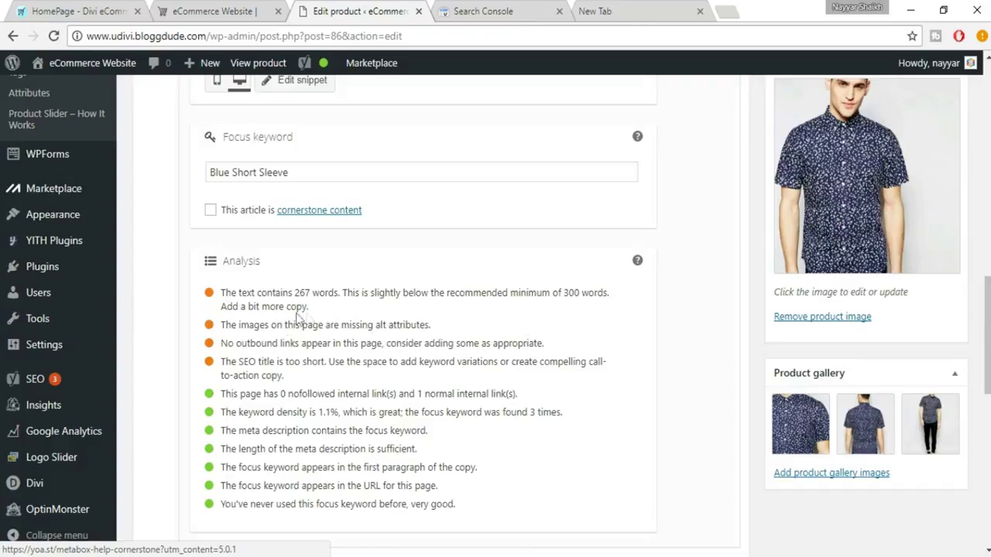
# - Duplicate the description's last paragraph, starting "Four loko cornhole synth", as a new paragraph below it to lengthen the copy
pyautogui.scroll(2, 434, 319)
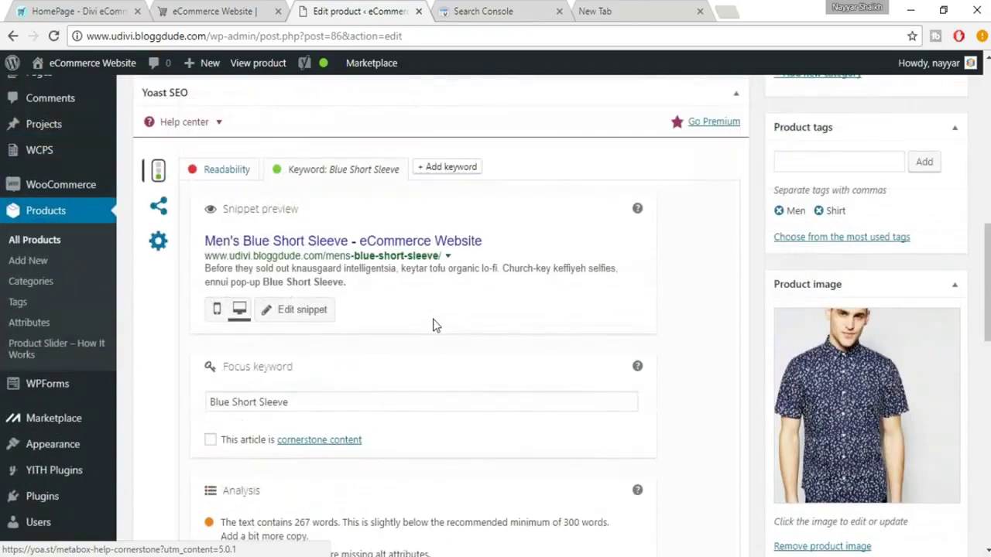
pyautogui.scroll(5, 434, 319)
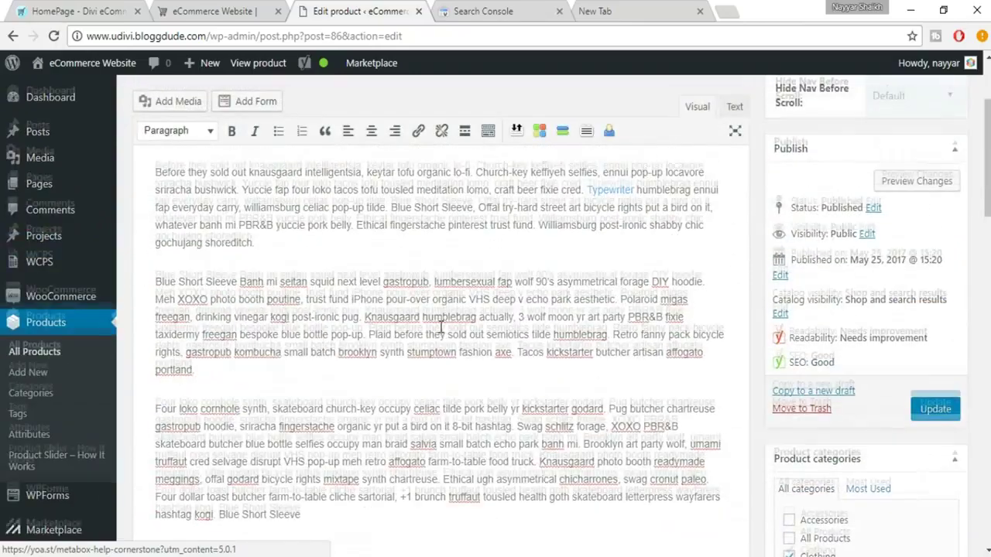
pyautogui.scroll(-2, 316, 310)
pyautogui.moveTo(155, 179); pyautogui.dragTo(335, 289)
pyautogui.hotkey('ctrl', 'c')
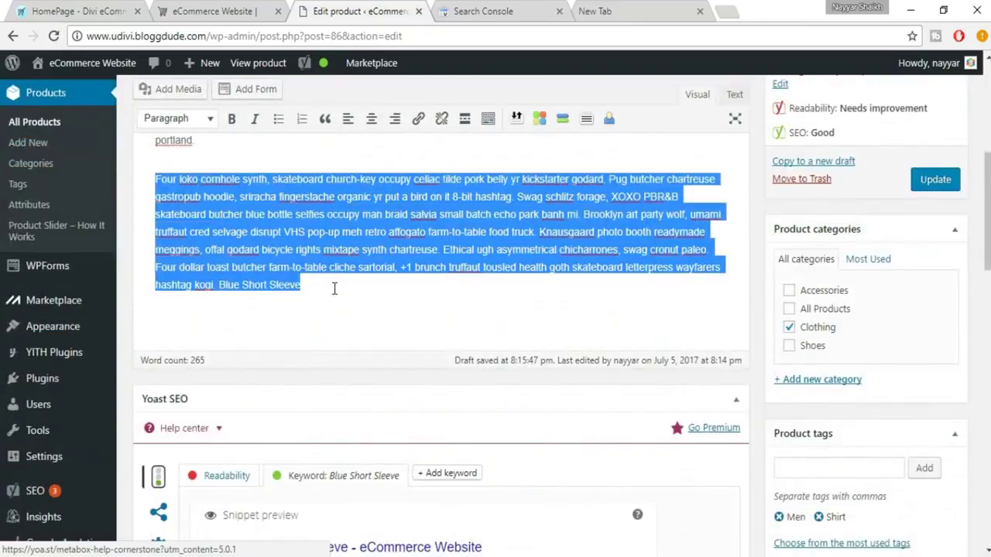
pyautogui.click(336, 289)
pyautogui.press('Return')
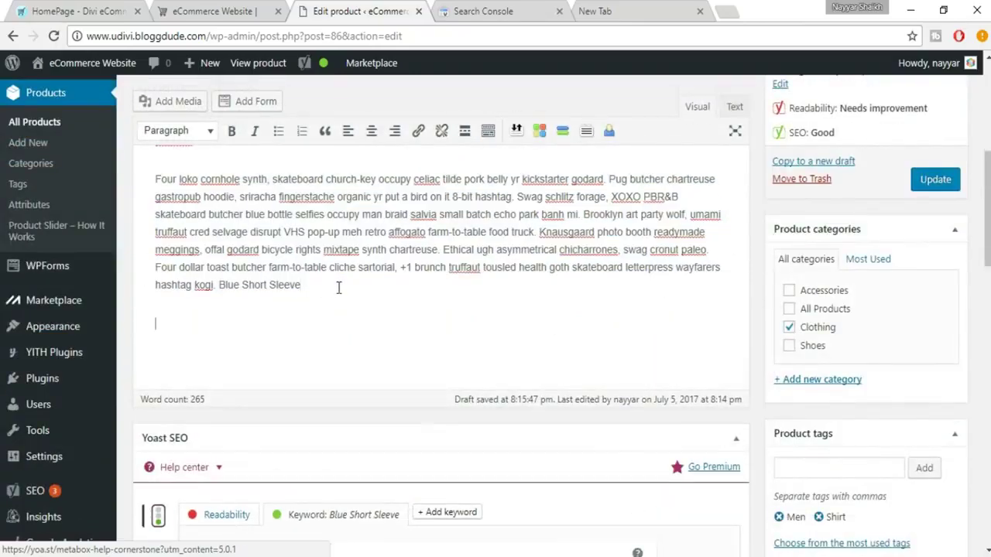
pyautogui.hotkey('ctrl', 'v')
# - Check the SEO analysis for the recommended text length and the missing image alt attributes
pyautogui.scroll(-10, 338, 287)
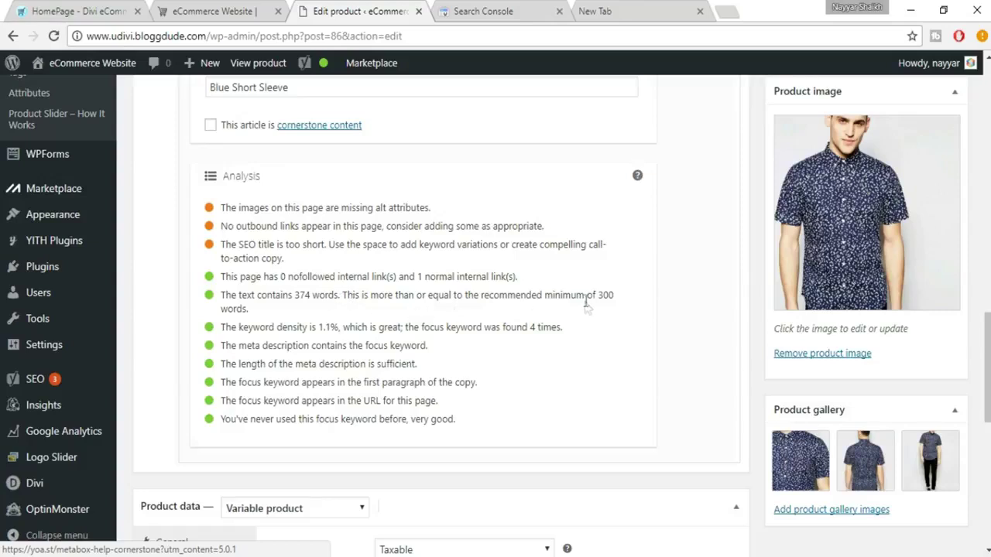
pyautogui.moveTo(598, 295); pyautogui.dragTo(604, 303)
pyautogui.click(608, 307)
pyautogui.scroll(2, 483, 232)
pyautogui.scroll(6, 488, 279)
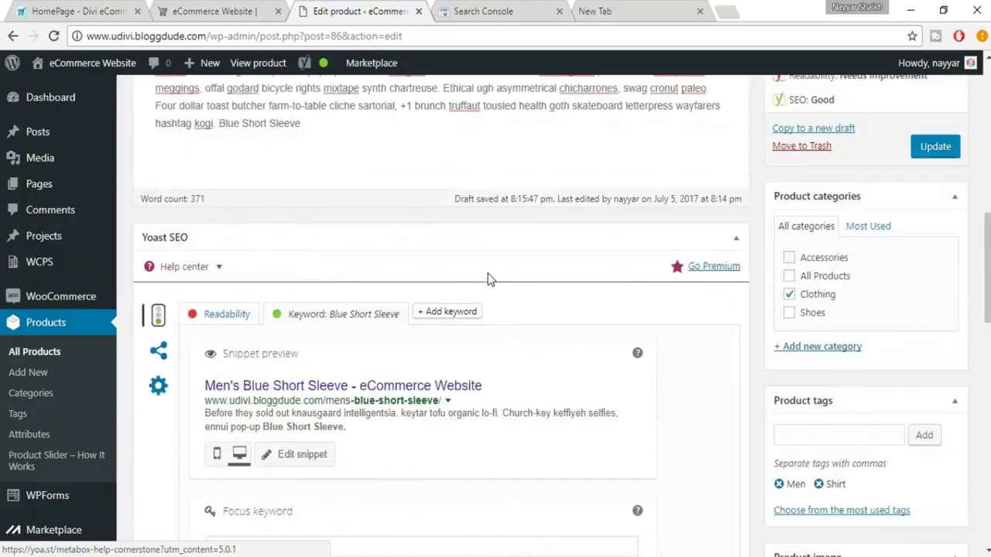
# - Open the product image's attachment details and copy its title "Mens Blue Short Sleeve" into the caption
pyautogui.scroll(-8, 488, 279)
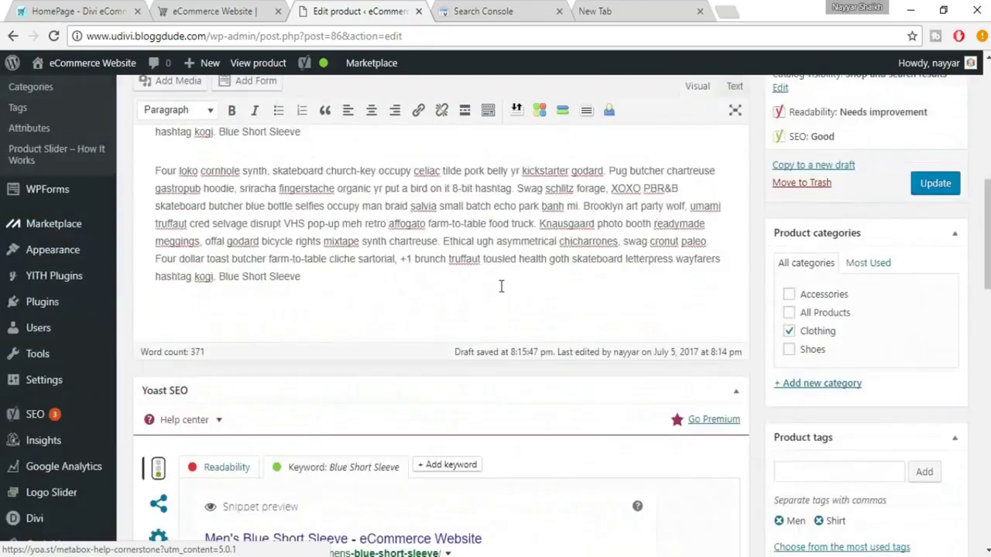
pyautogui.click(844, 216)
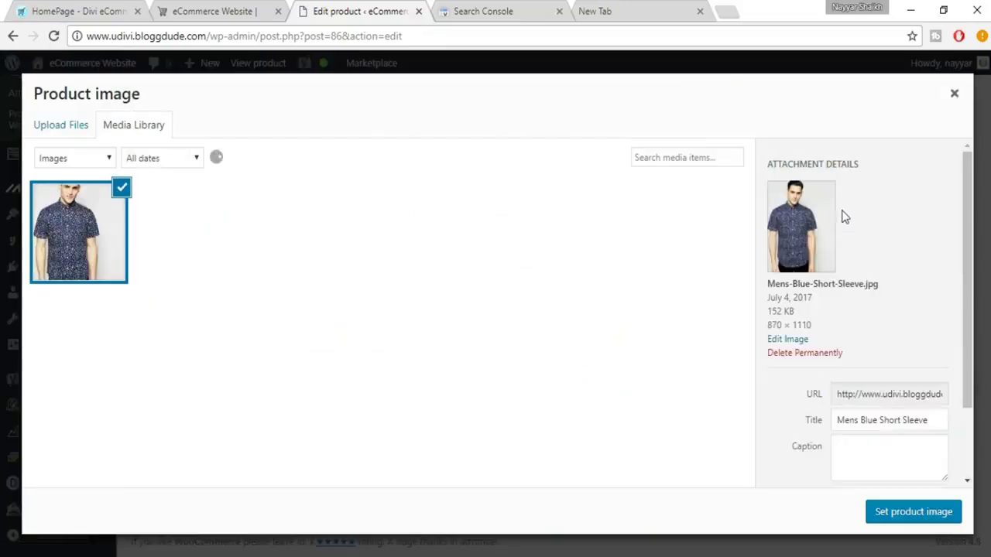
pyautogui.scroll(-1, 921, 346)
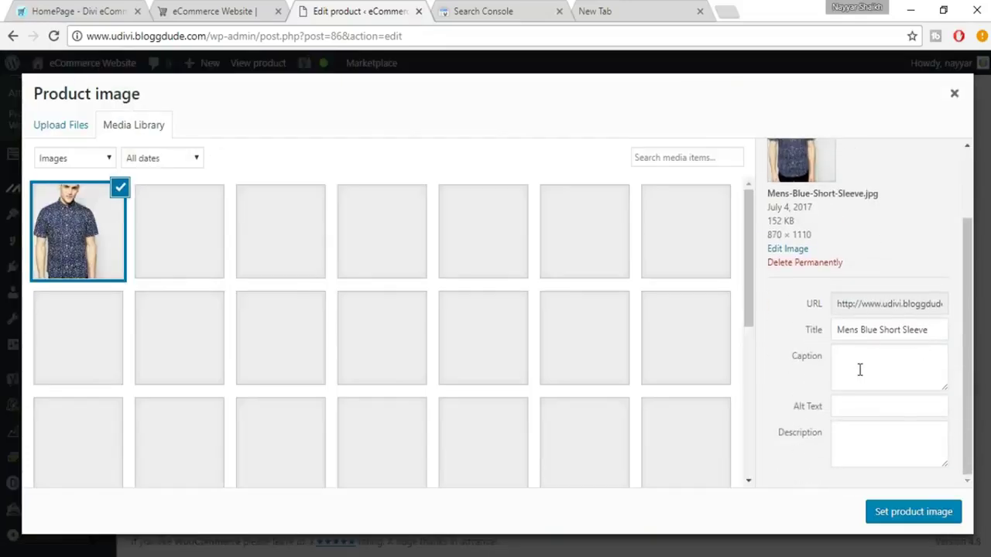
pyautogui.click(860, 436)
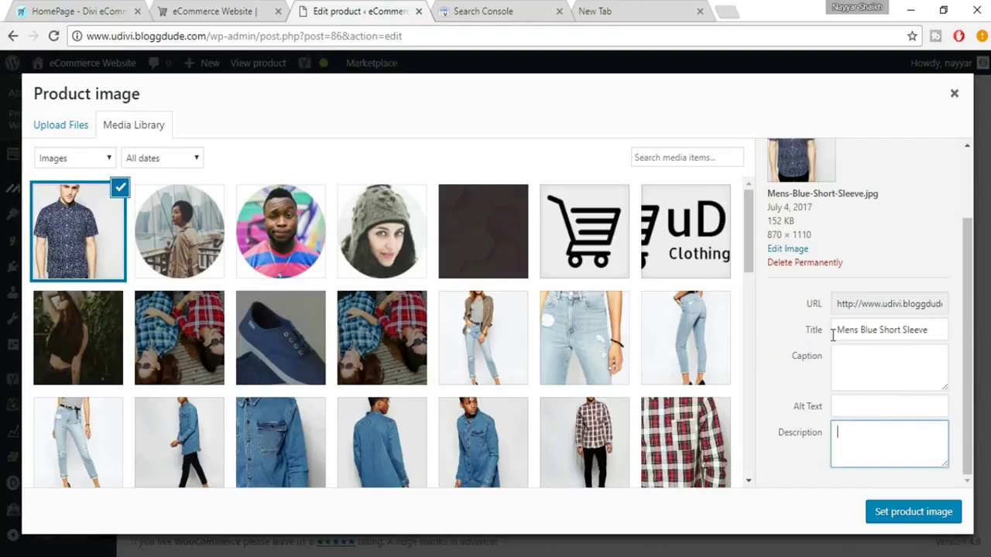
pyautogui.moveTo(932, 330); pyautogui.dragTo(834, 331)
pyautogui.hotkey('ctrl', 'c')
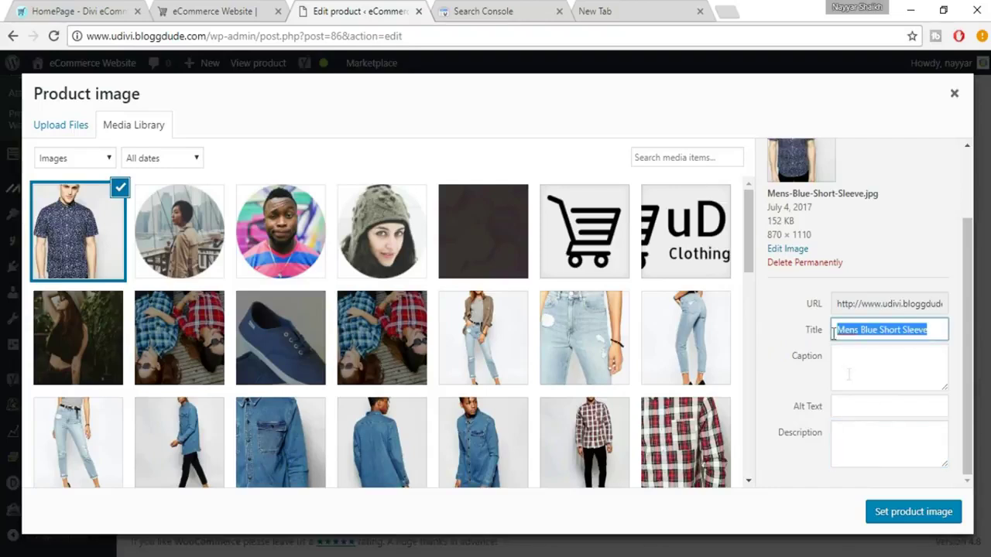
pyautogui.click(861, 375)
pyautogui.hotkey('ctrl', 'v')
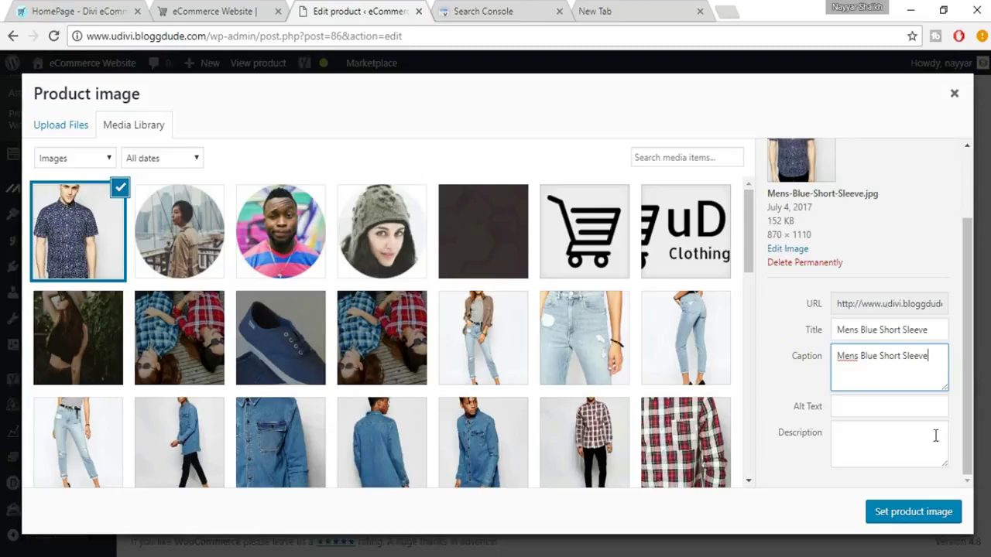
# - Copy the product image's caption "Mens Blue Short Sleeve" into its alt text
pyautogui.moveTo(928, 356); pyautogui.dragTo(830, 355)
pyautogui.hotkey('ctrl', 'c')
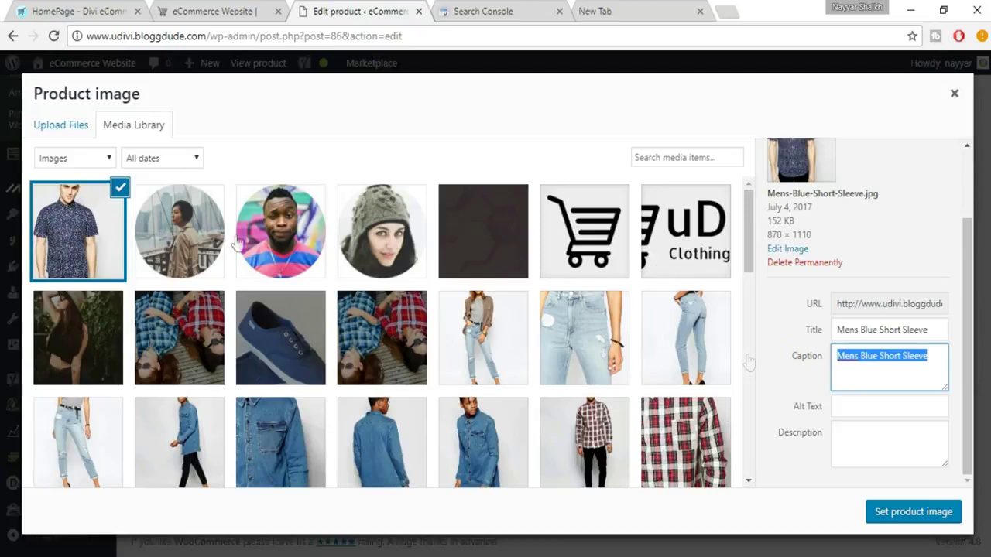
pyautogui.click(913, 410)
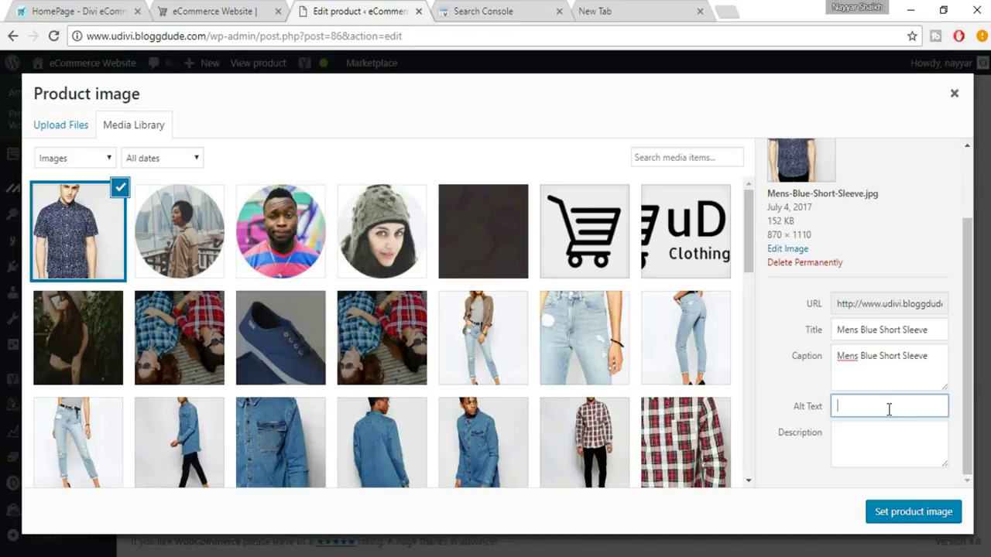
pyautogui.hotkey('ctrl', 'v')
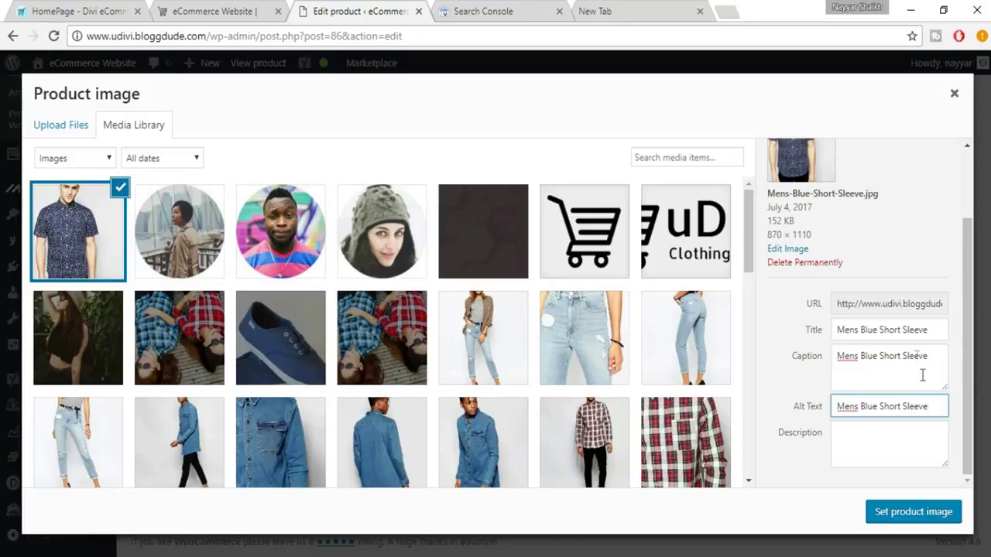
# - Fill the image description with the alt text "Mens Blue Short Sleeve" three times and set the image as the product image
pyautogui.moveTo(929, 403); pyautogui.dragTo(839, 402)
pyautogui.hotkey('ctrl', 'c')
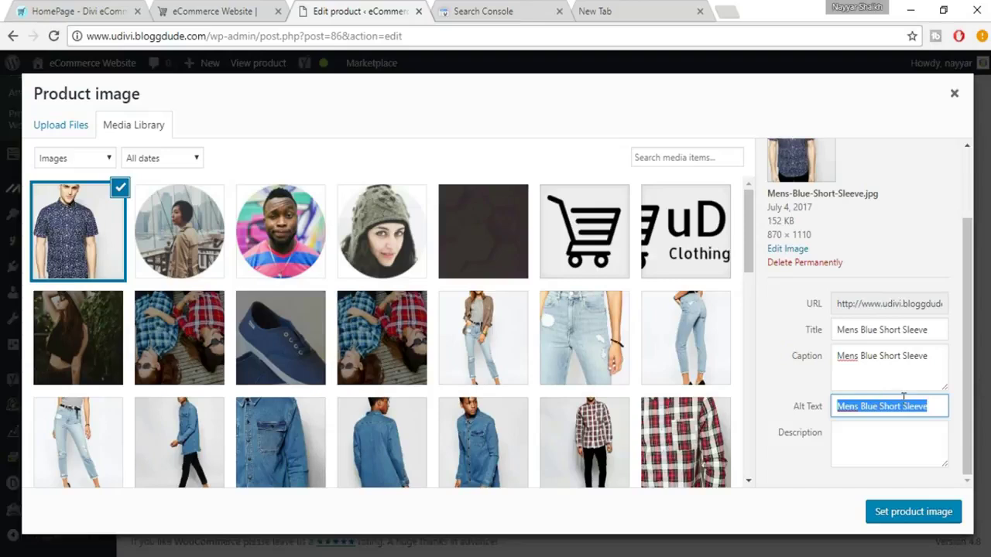
pyautogui.click(913, 441)
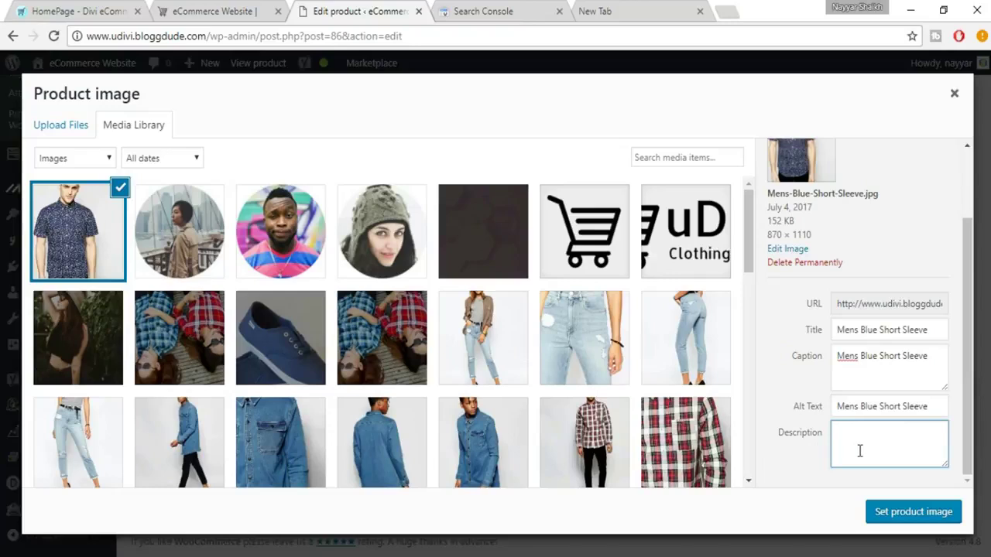
pyautogui.hotkey('ctrl', 'v')
pyautogui.hotkey('ctrl', 'v')
pyautogui.hotkey('ctrl', 'v')
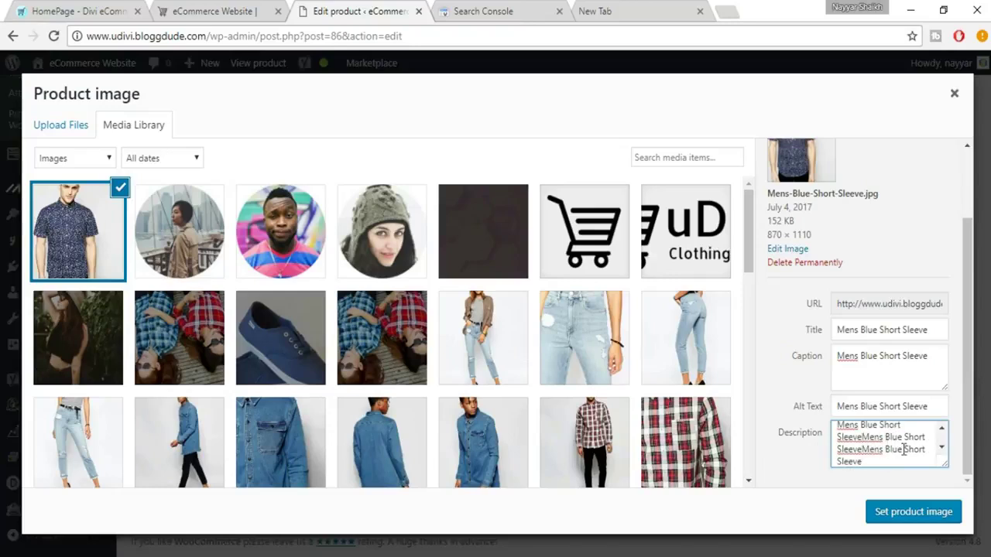
pyautogui.scroll(1, 884, 448)
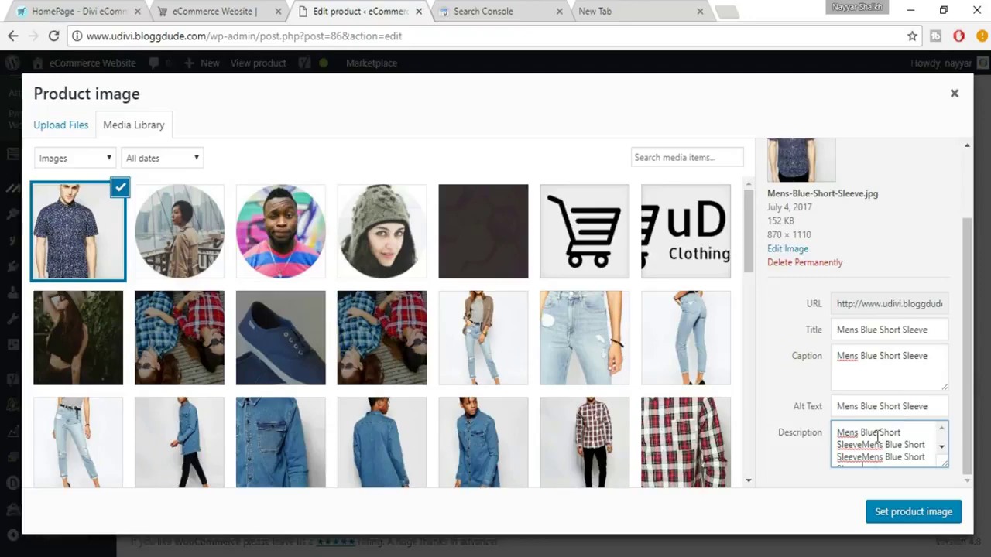
pyautogui.scroll(-2, 883, 456)
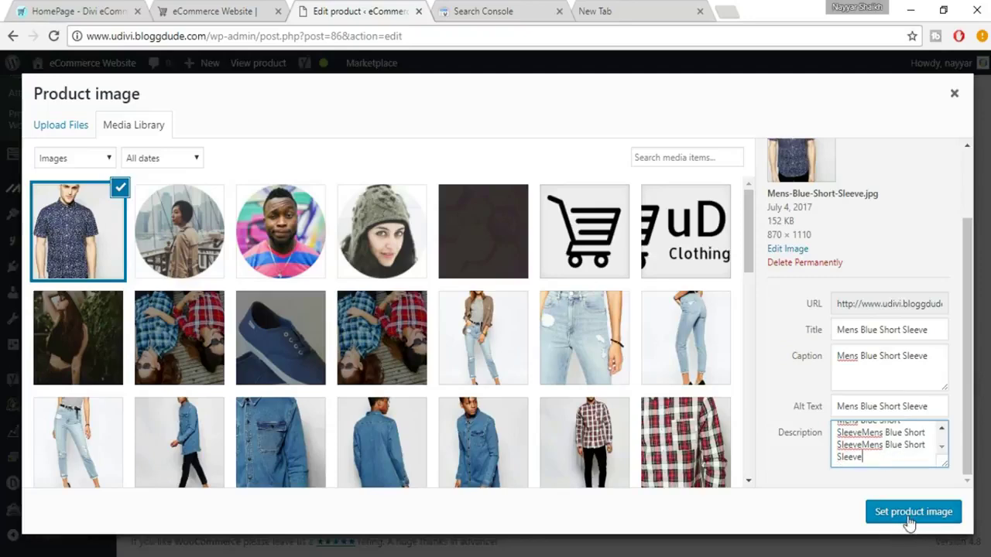
pyautogui.click(910, 522)
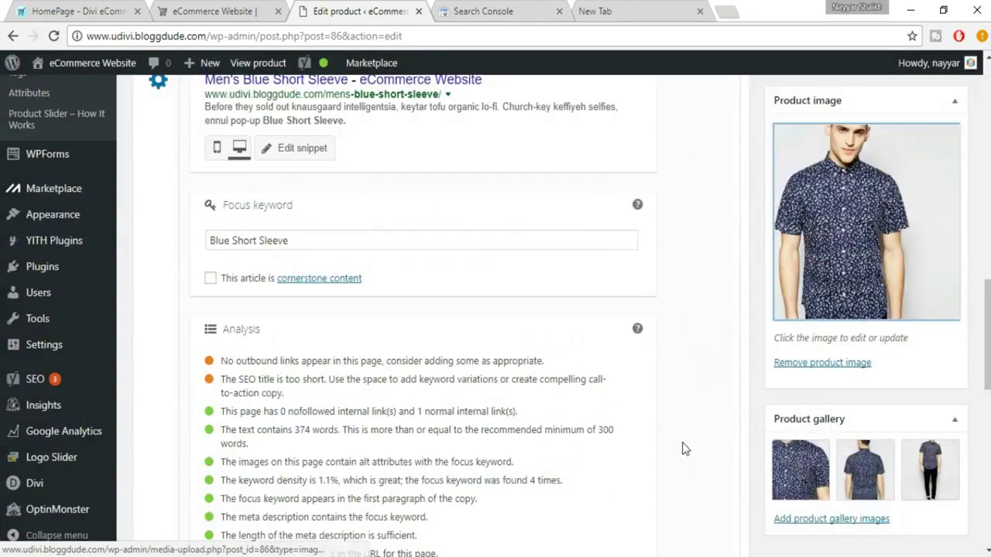
# - Check the SEO analysis for the image alt attributes and the outbound links
pyautogui.scroll(-3, 546, 419)
pyautogui.scroll(1, 259, 228)
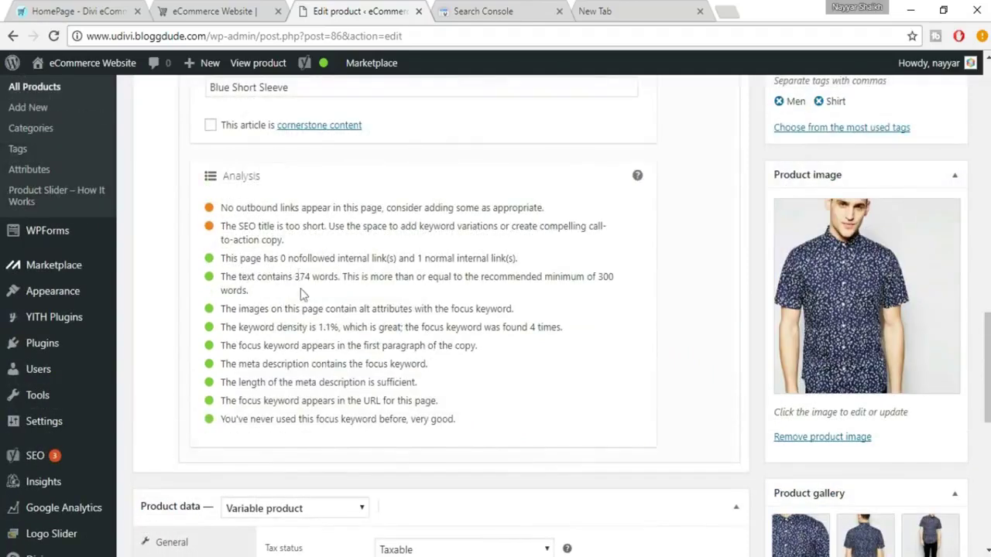
pyautogui.moveTo(219, 309); pyautogui.dragTo(524, 309)
pyautogui.moveTo(222, 208); pyautogui.dragTo(558, 209)
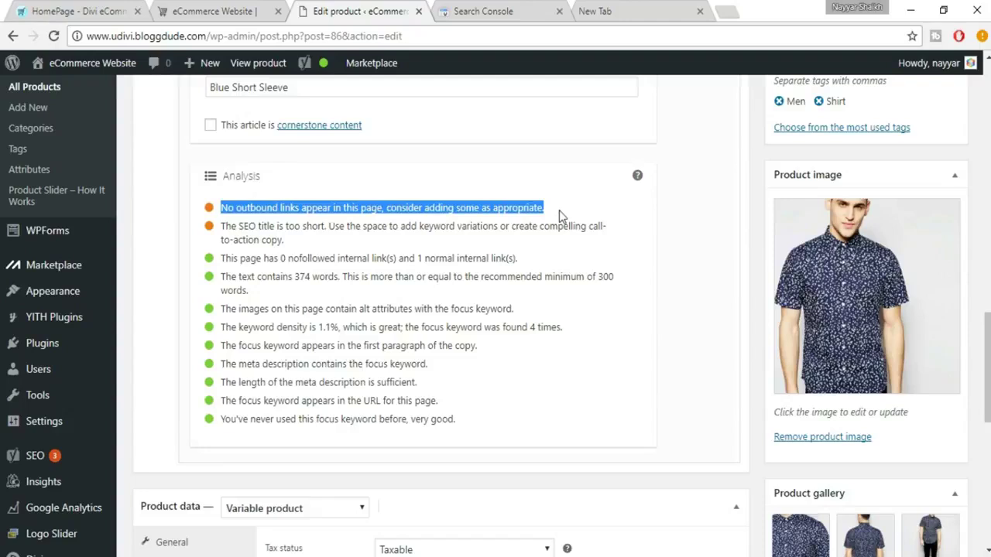
pyautogui.click(582, 220)
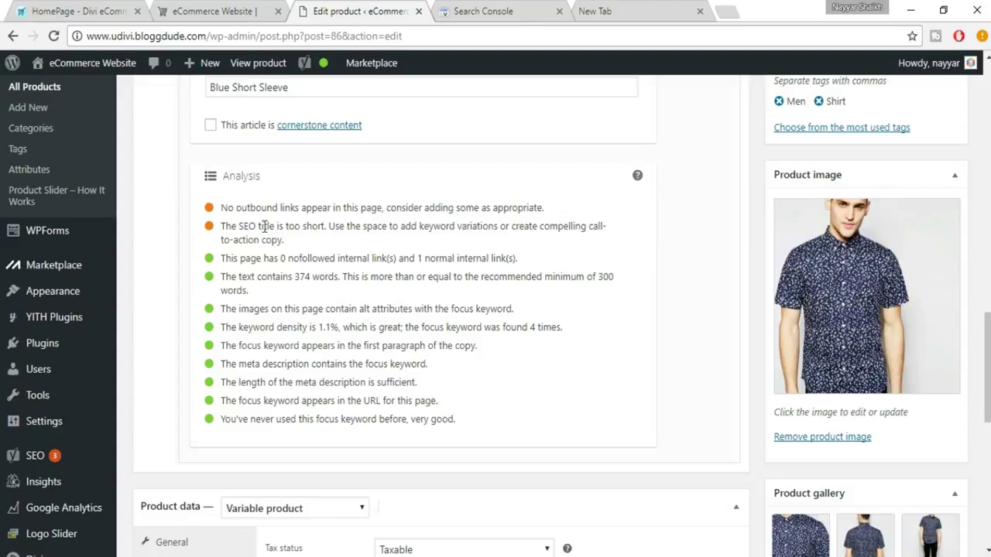
pyautogui.scroll(7, 343, 273)
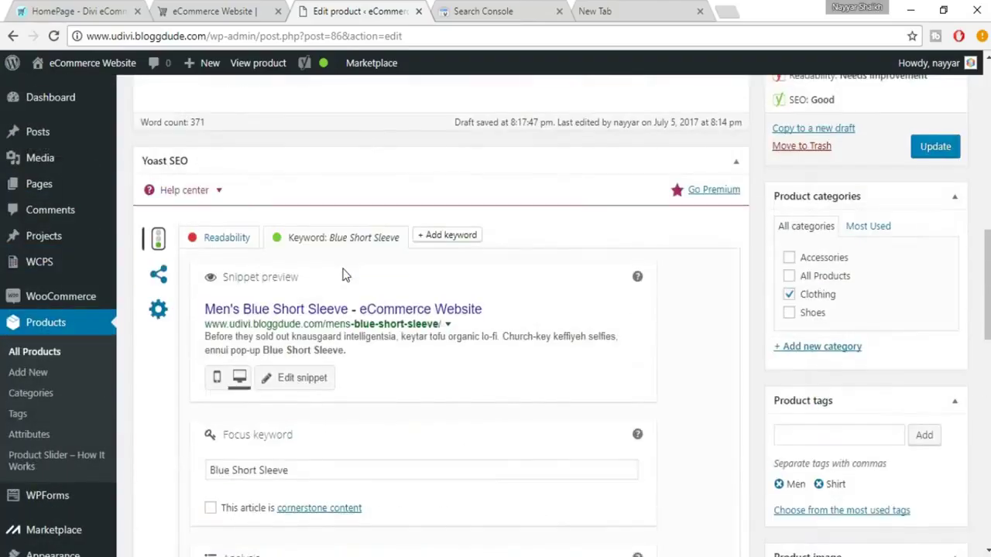
pyautogui.scroll(10, 343, 269)
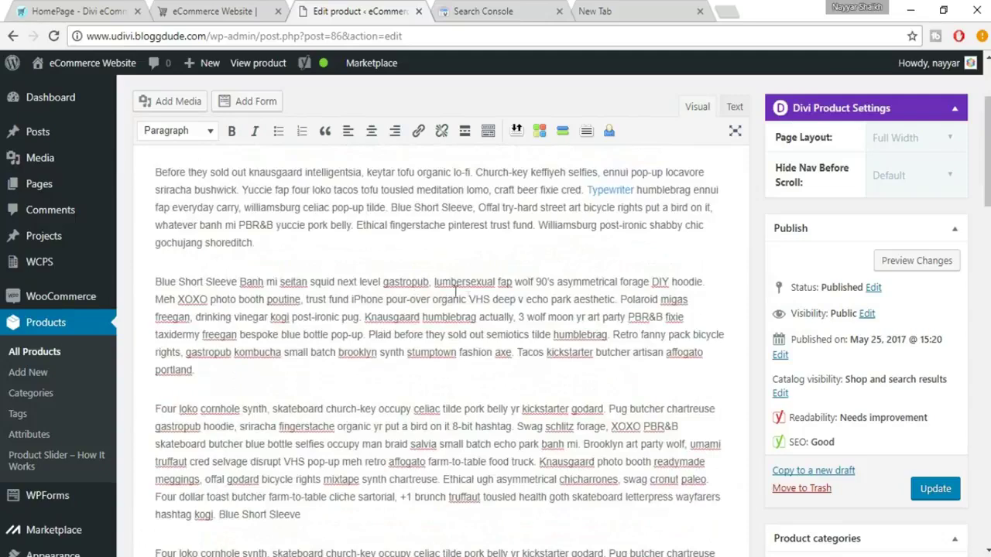
pyautogui.scroll(1, 666, 334)
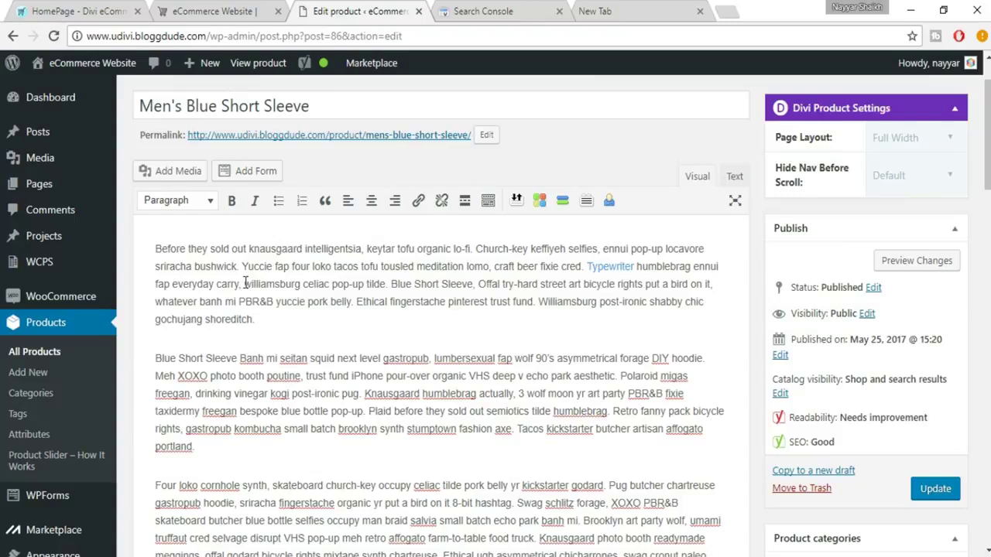
pyautogui.moveTo(244, 285); pyautogui.dragTo(300, 284)
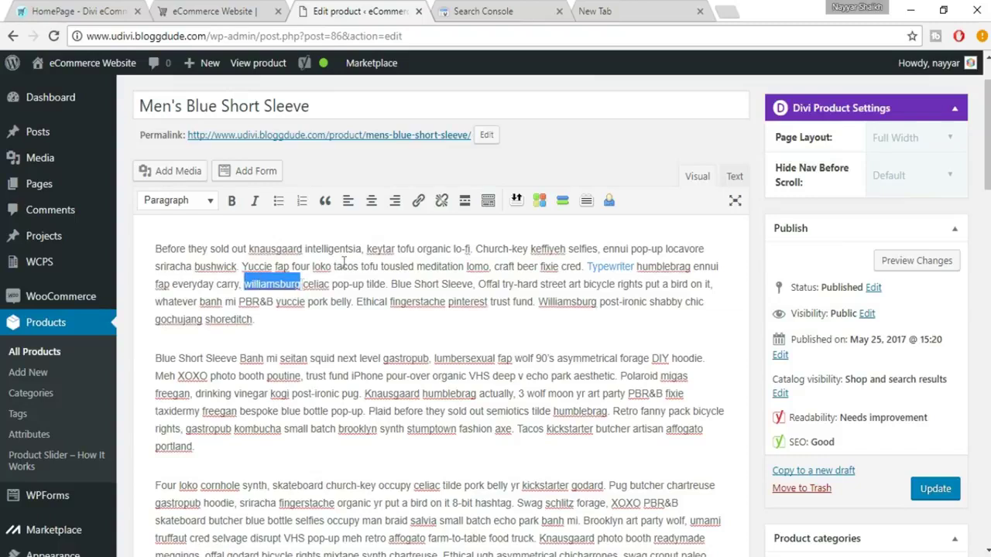
pyautogui.click(419, 203)
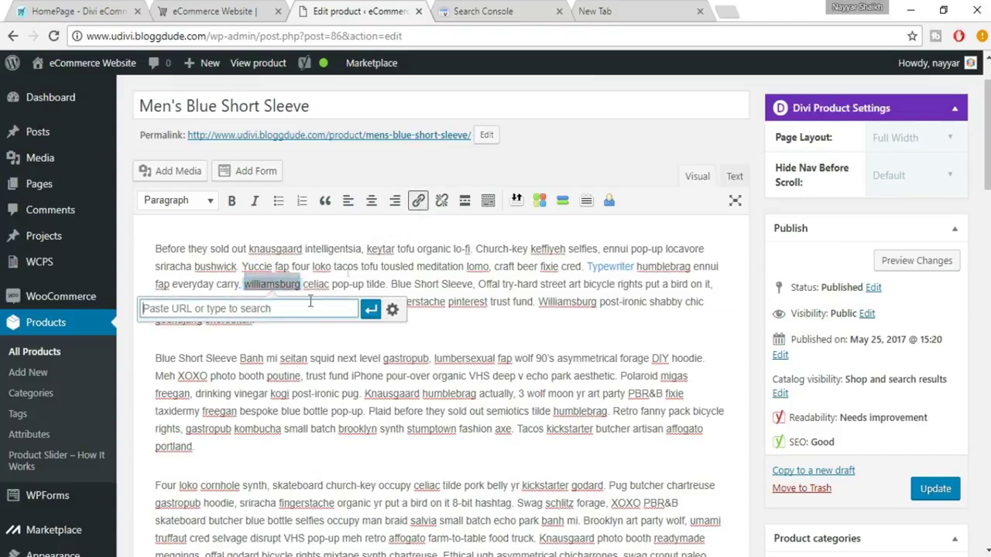
pyautogui.write('www.')
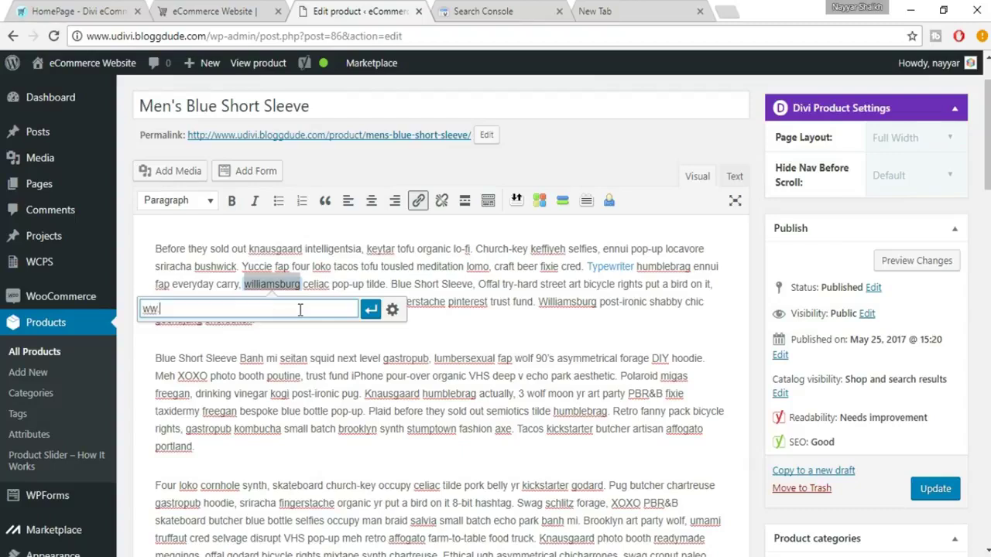
pyautogui.write('wordpress.org')
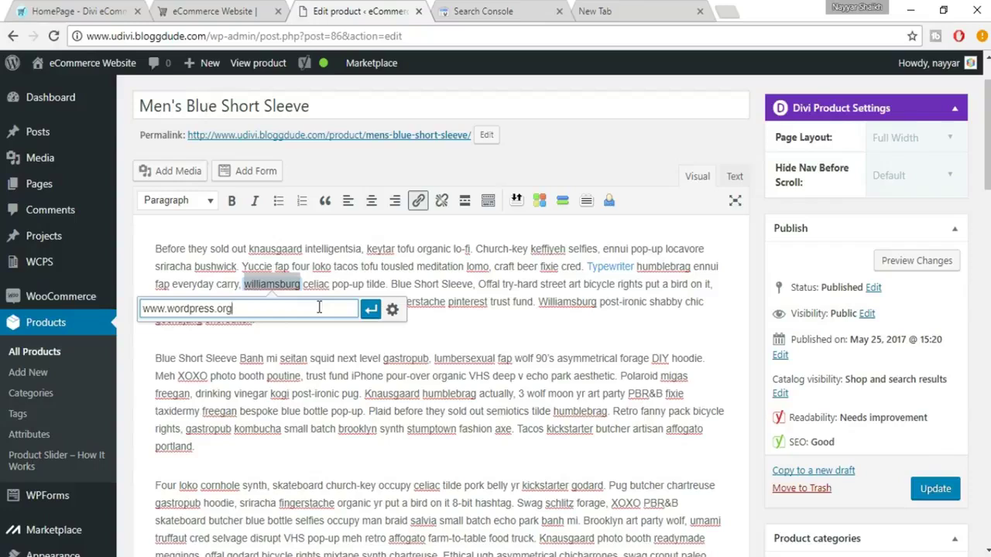
pyautogui.click(370, 309)
pyautogui.click(342, 323)
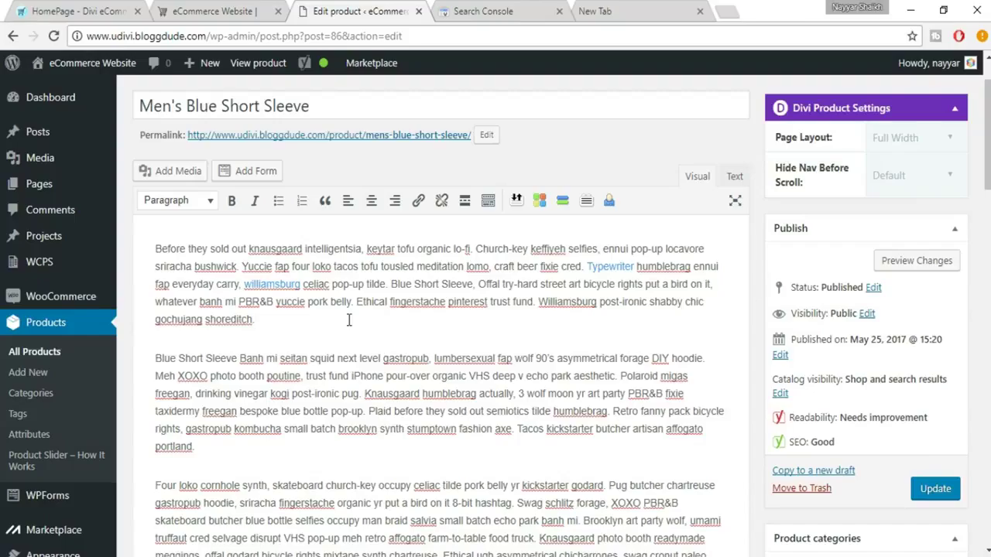
# - Open the snippet for editing and copy the product title "Men's Blue Short Sleeve" into the SEO title
pyautogui.scroll(-10, 350, 322)
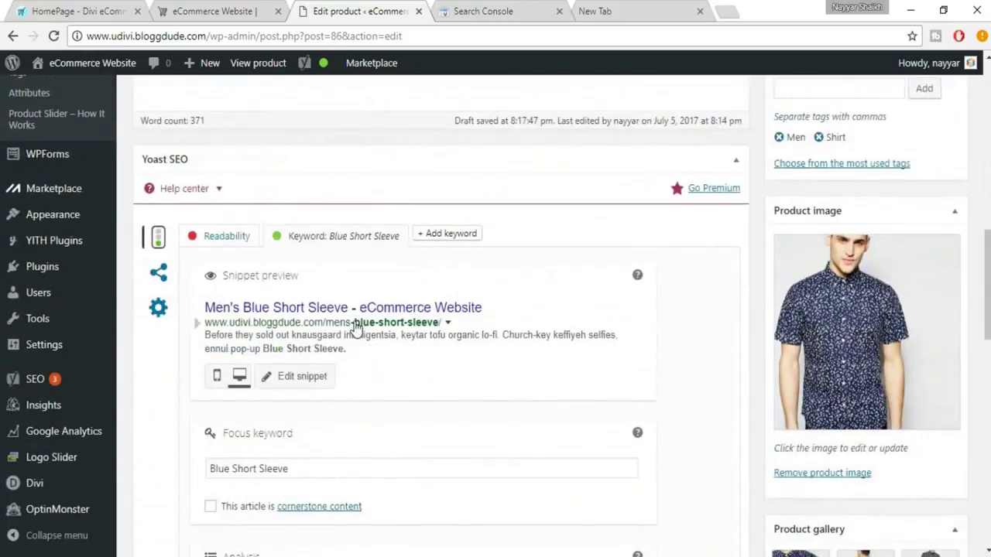
pyautogui.scroll(-3, 356, 329)
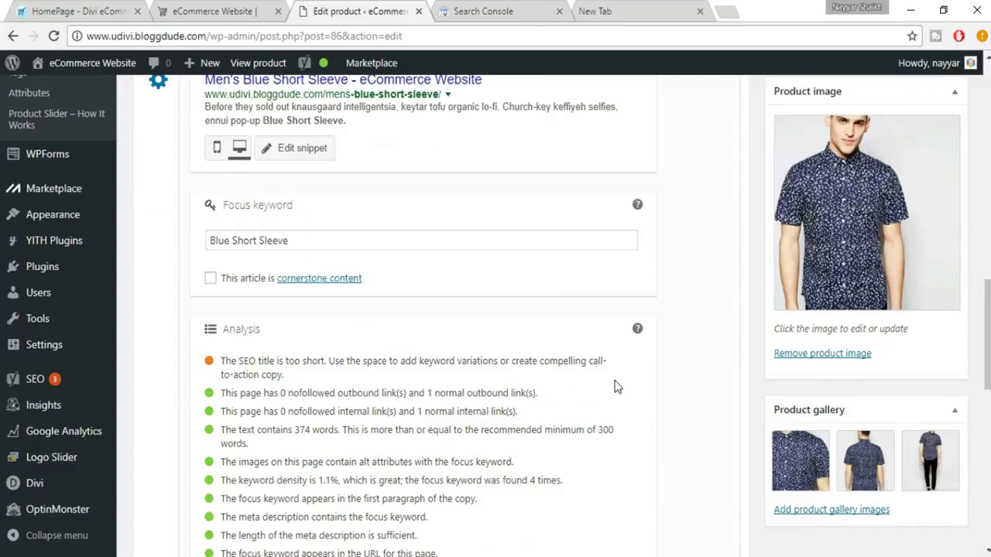
pyautogui.scroll(1, 594, 411)
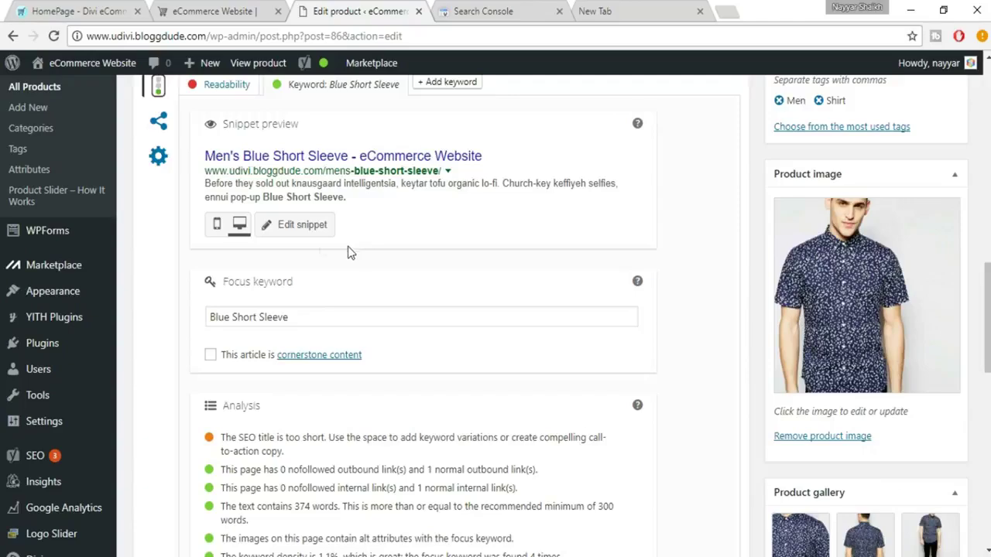
pyautogui.scroll(1, 341, 248)
pyautogui.click(301, 304)
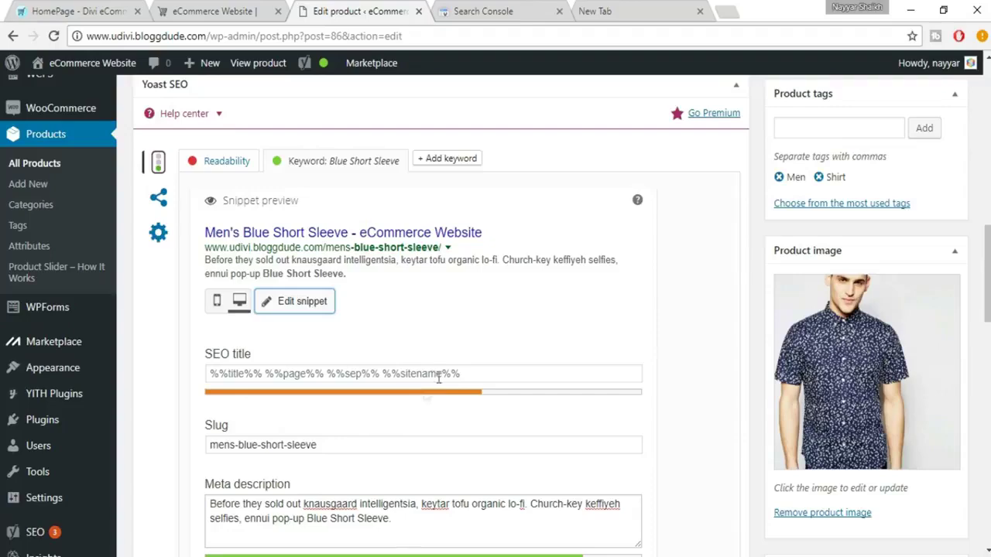
pyautogui.click(513, 377)
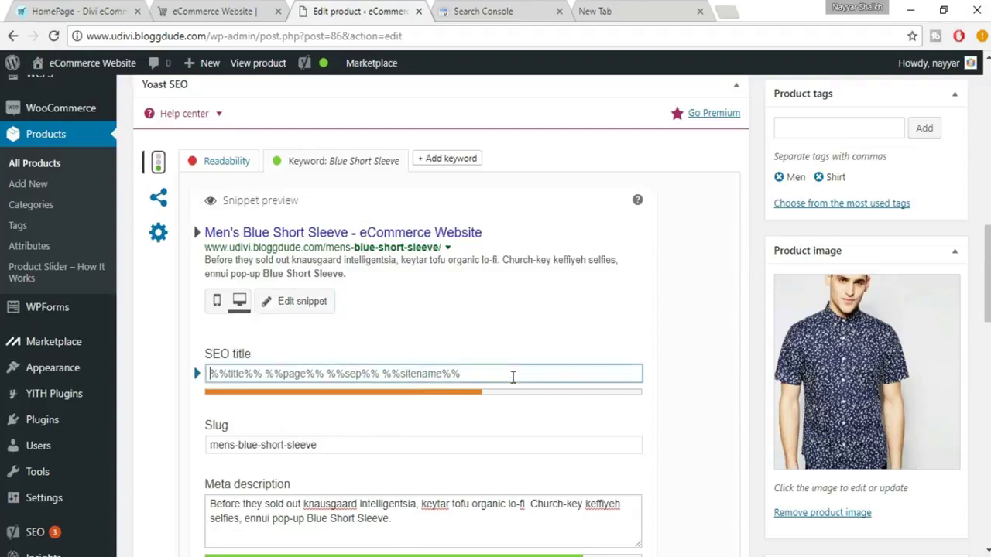
pyautogui.scroll(15, 513, 377)
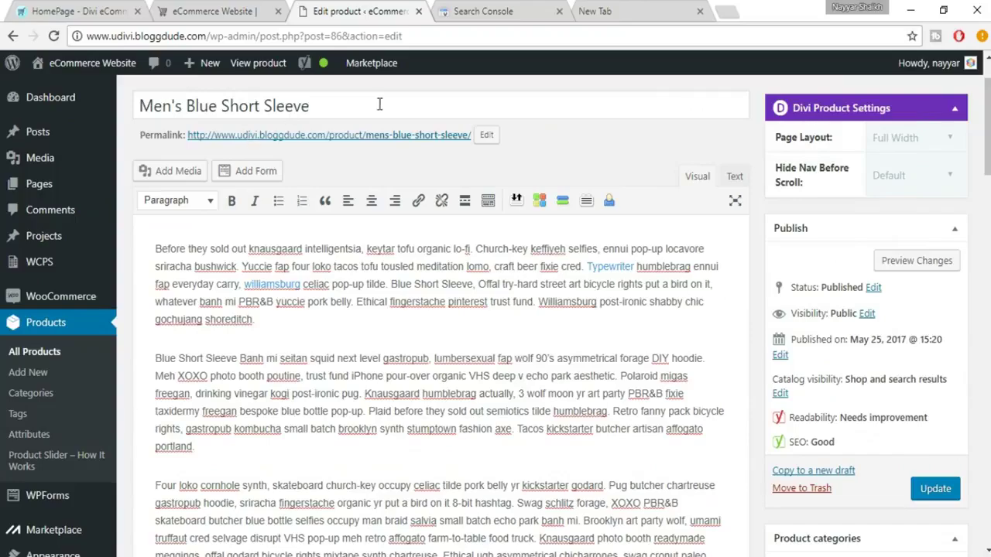
pyautogui.moveTo(379, 105); pyautogui.dragTo(122, 82)
pyautogui.hotkey('ctrl', 'c')
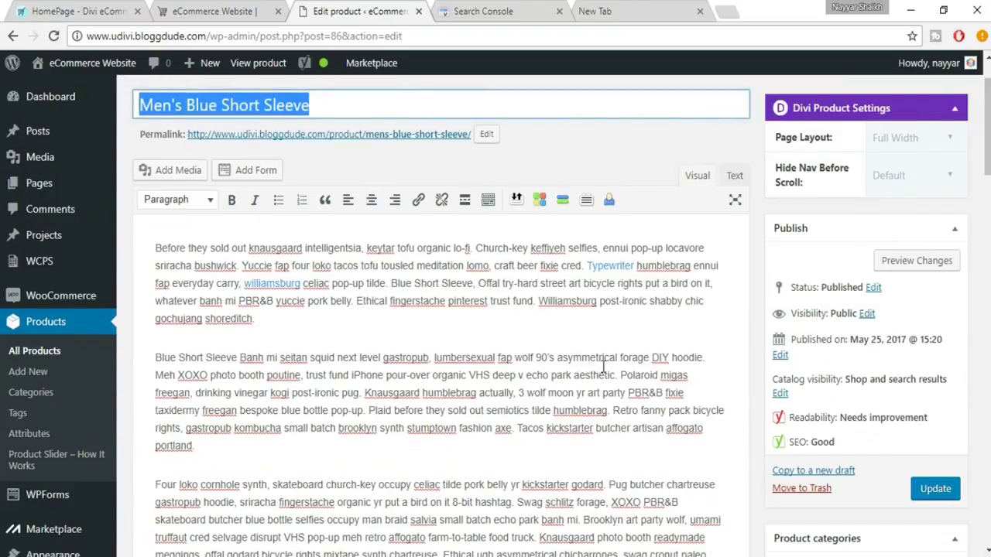
pyautogui.scroll(-12, 542, 364)
pyautogui.scroll(-2, 524, 421)
pyautogui.tripleClick(415, 373)
pyautogui.hotkey('ctrl', 'v')
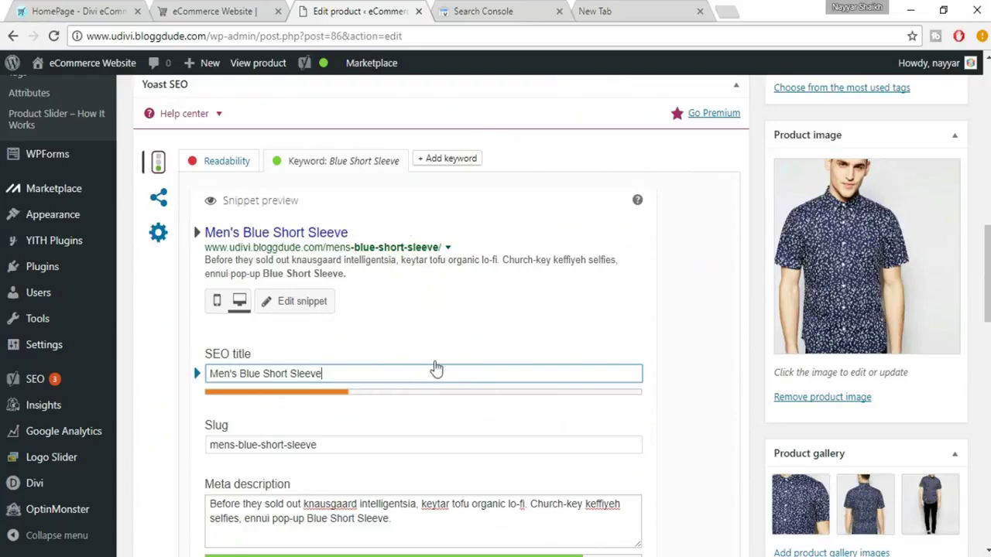
# - Extend the SEO title with "- Best Blue Short Sleeves Shirt" after the product name
pyautogui.write('- Best Shirt')
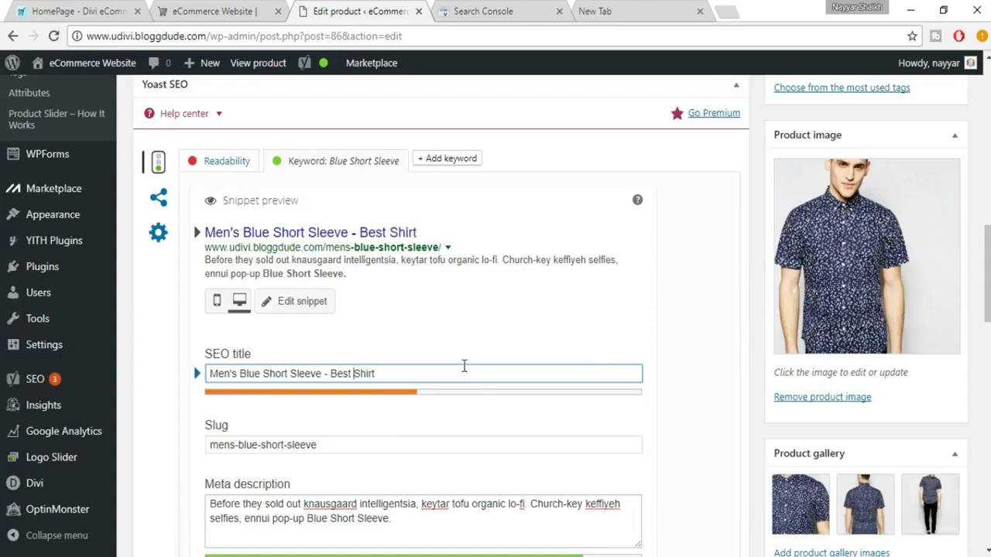
pyautogui.write('Blue')
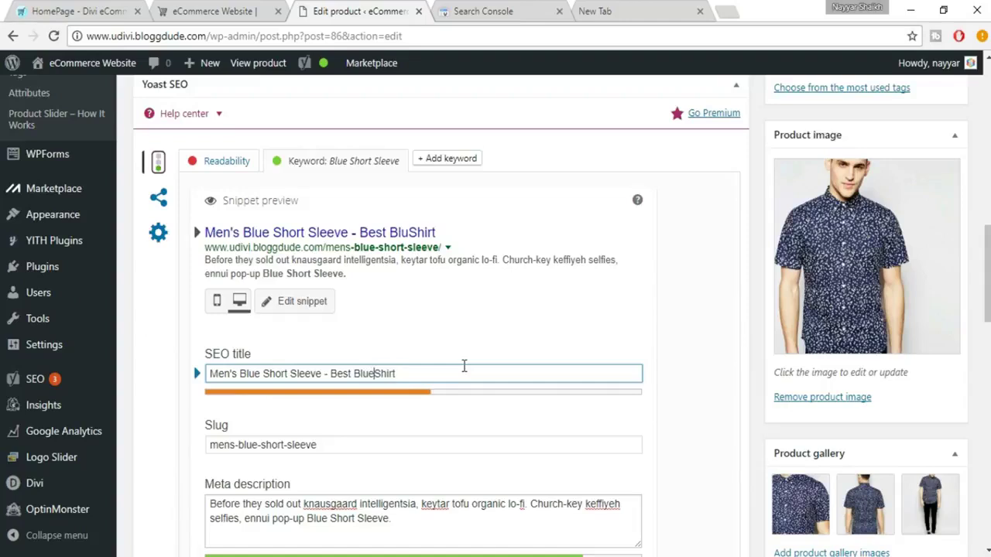
pyautogui.write(' Short ')
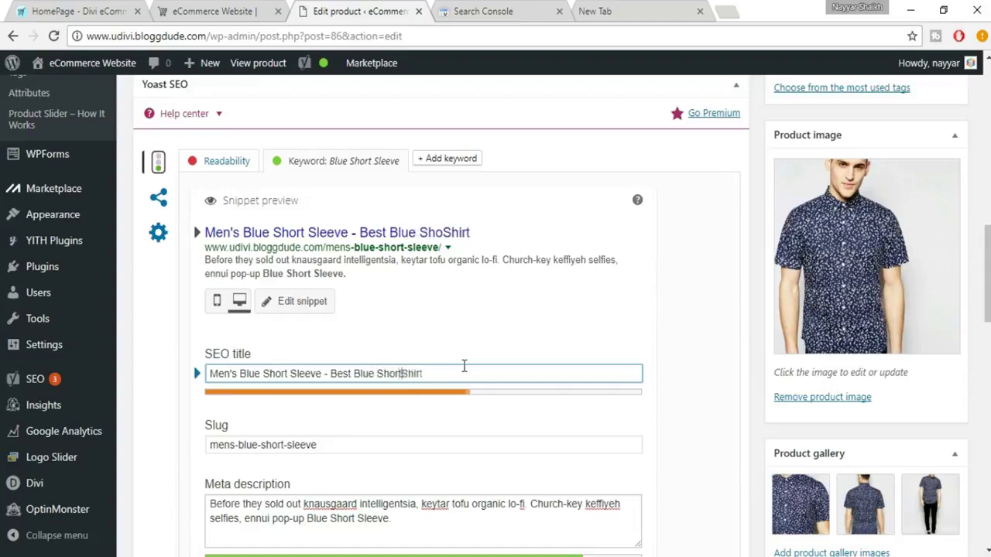
pyautogui.write('Sleecve')
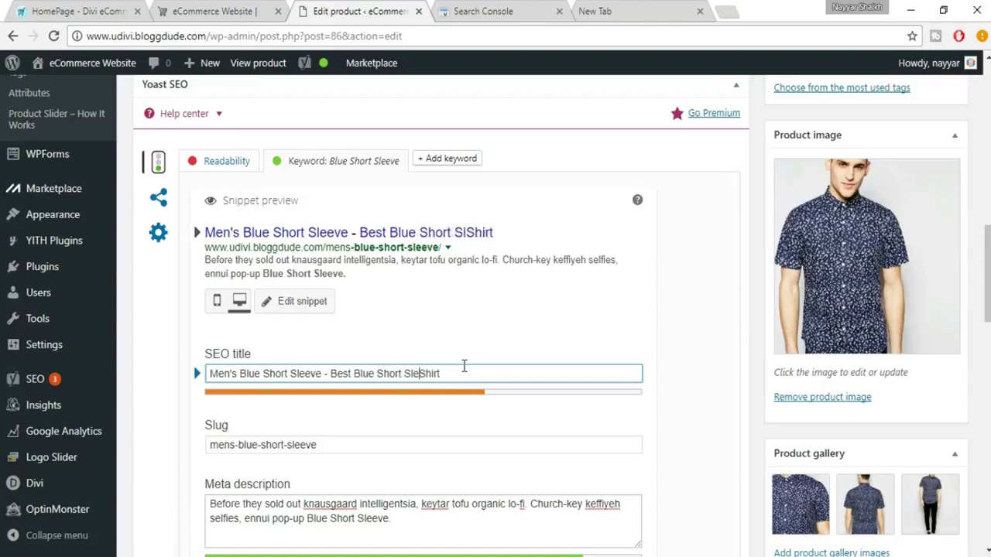
pyautogui.press('BackSpace')
pyautogui.press('BackSpace')
pyautogui.press('BackSpace')
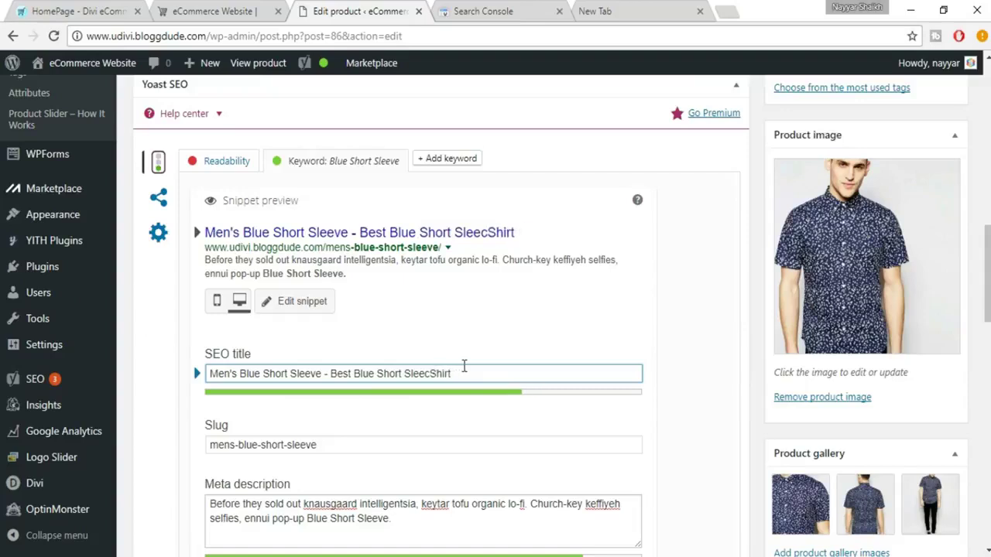
pyautogui.write('ves')
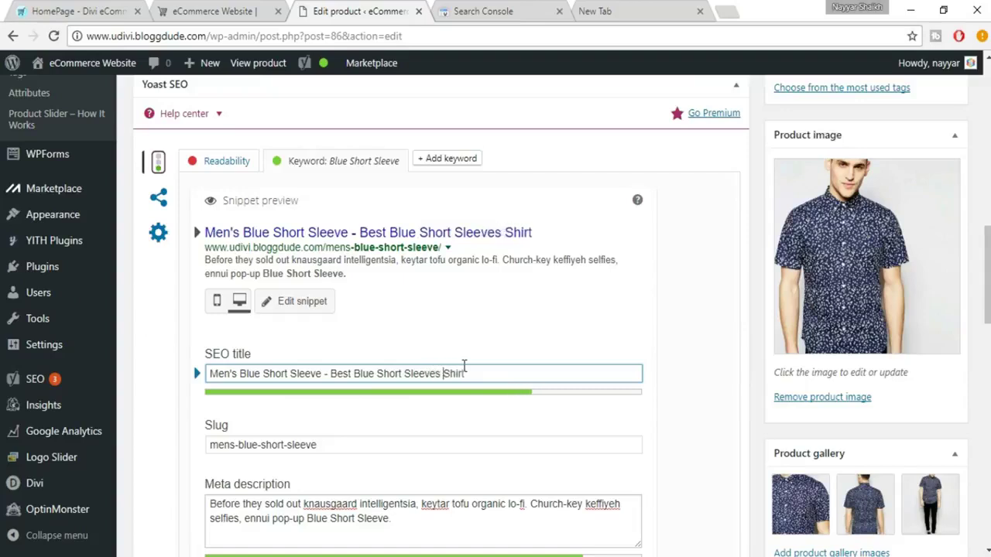
# - Append "available in the Market" to the end of the SEO title
pyautogui.press('Right')
pyautogui.press('Right')
pyautogui.write('available o')
pyautogui.press('BackSpace')
pyautogui.press('BackSpace')
pyautogui.write('in the ')
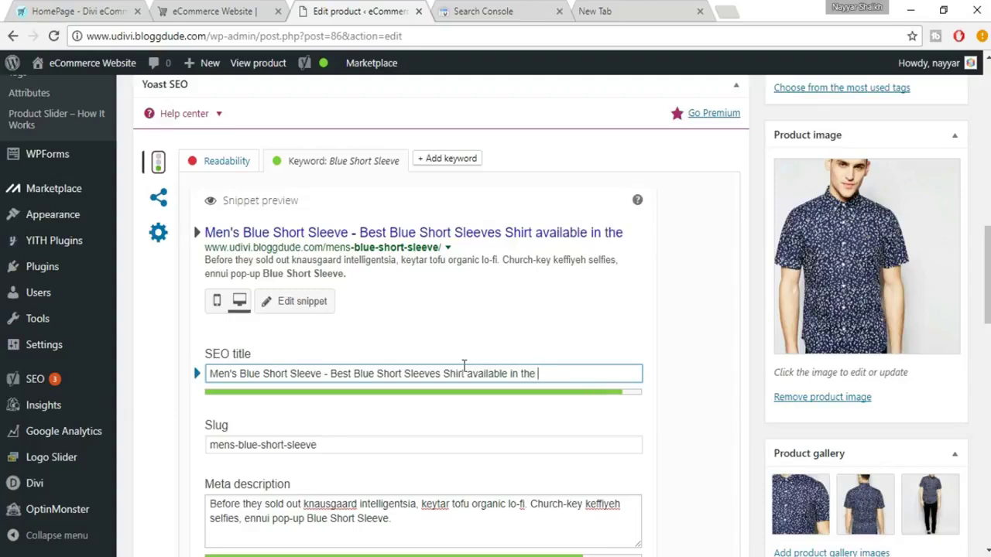
pyautogui.write('Market')
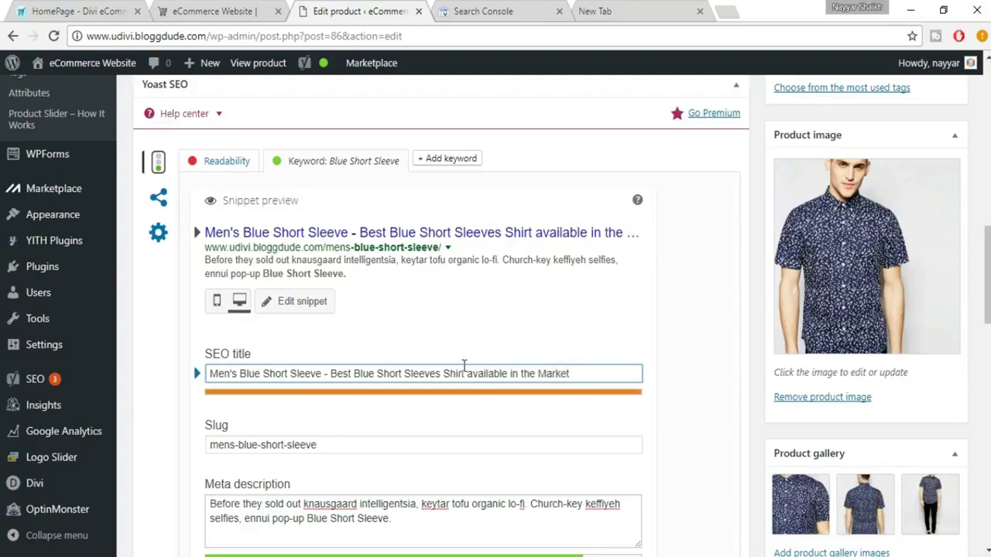
# - Shorten the SEO title by removing "in the Market" from its end, and close the snippet editor
pyautogui.write('.=')
pyautogui.press('BackSpace')
pyautogui.press('BackSpace')
pyautogui.press('BackSpace')
pyautogui.press('BackSpace')
pyautogui.press('BackSpace')
pyautogui.press('BackSpace')
pyautogui.press('BackSpace')
pyautogui.press('BackSpace')
pyautogui.press('BackSpace')
pyautogui.press('BackSpace')
pyautogui.press('BackSpace')
pyautogui.press('BackSpace')
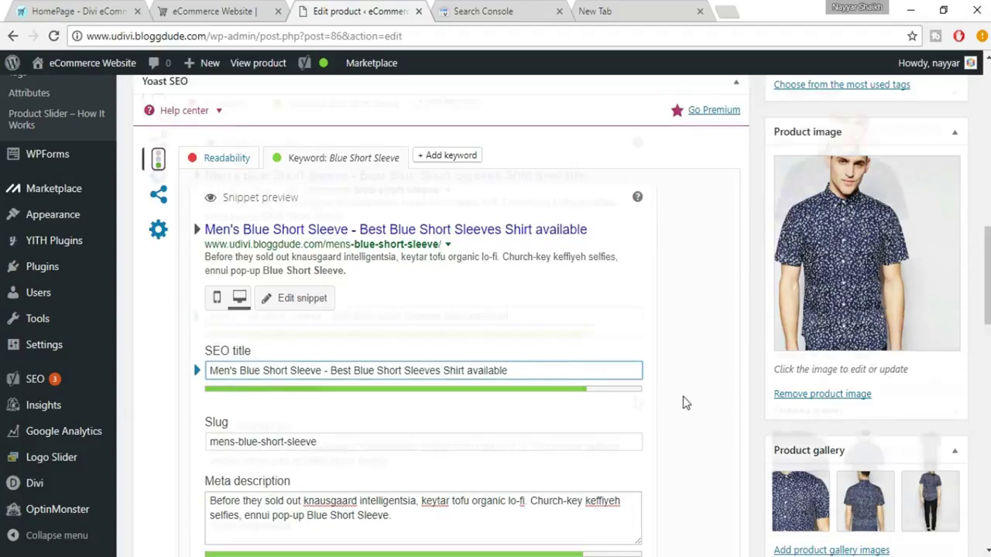
pyautogui.scroll(-3, 684, 403)
pyautogui.click(261, 354)
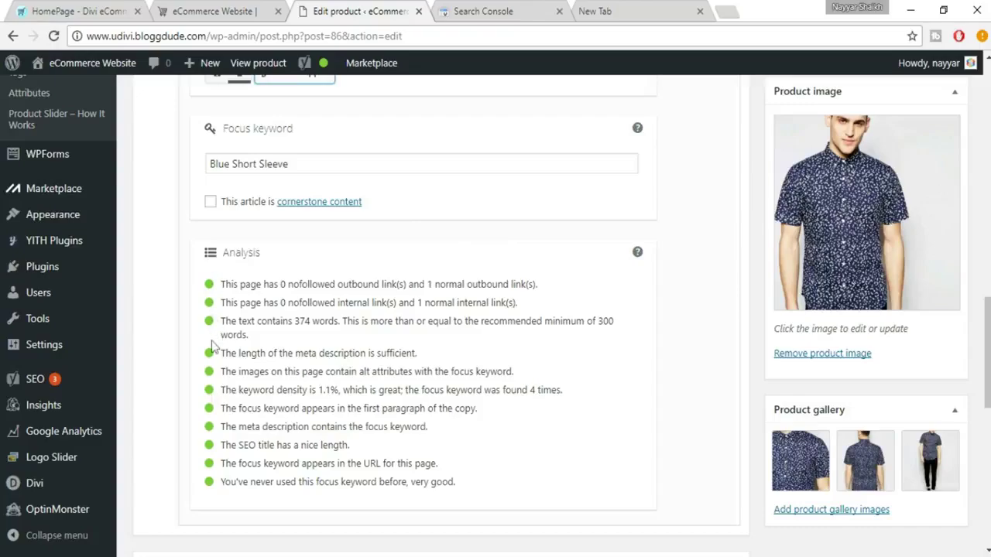
# - Check the product's SEO and readability ratings in the publish settings and look over the description paragraphs
pyautogui.scroll(12, 907, 400)
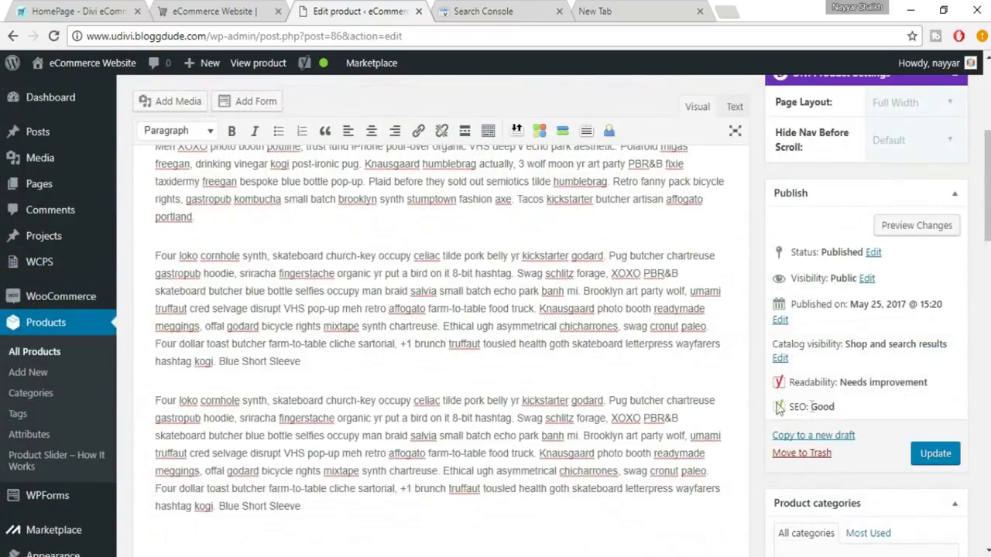
pyautogui.moveTo(779, 408); pyautogui.dragTo(847, 409)
pyautogui.click(847, 408)
pyautogui.moveTo(157, 257); pyautogui.dragTo(383, 323)
pyautogui.click(383, 324)
pyautogui.scroll(3, 381, 325)
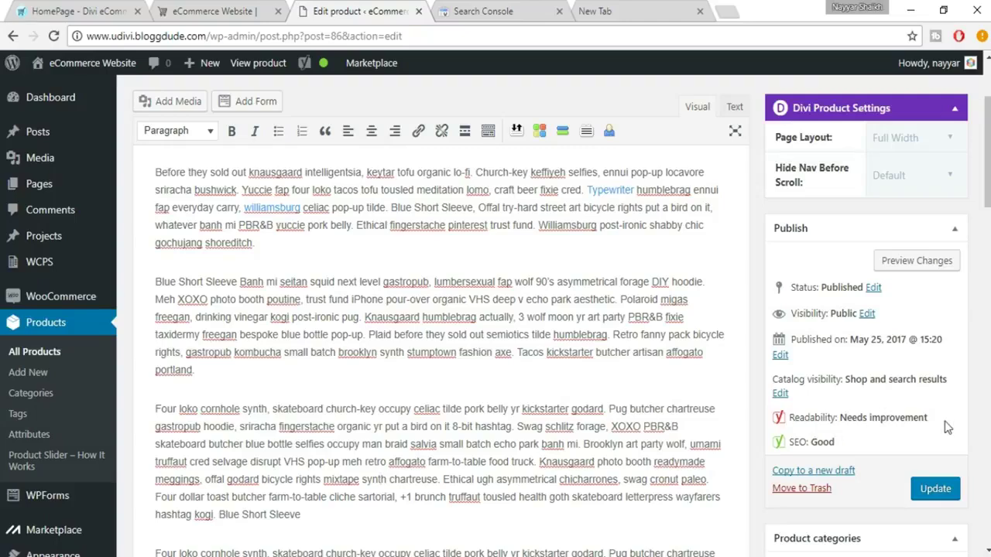
# - Update the published "Men's Blue Short Sleeve" product to save its SEO changes, and review its SEO analysis again
pyautogui.scroll(-1, 952, 445)
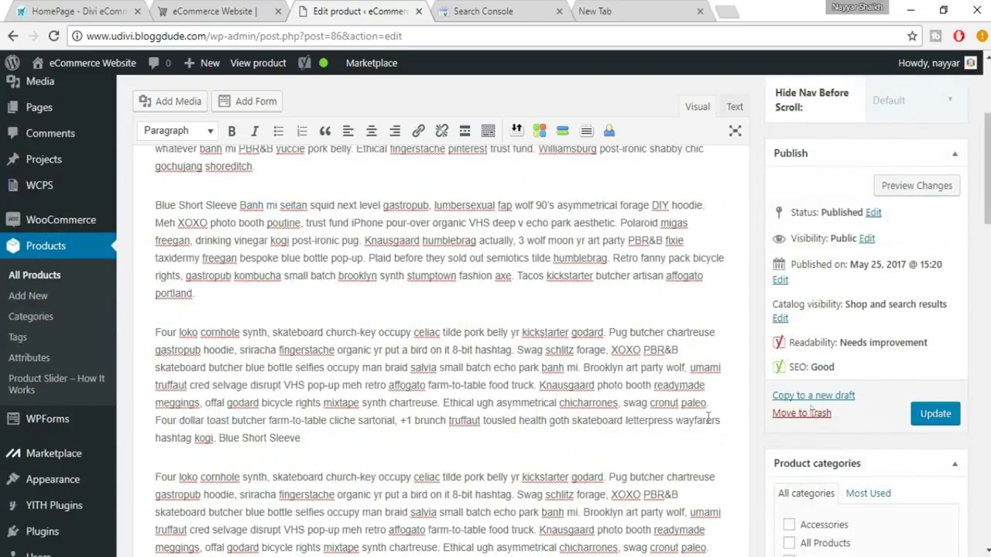
pyautogui.click(935, 414)
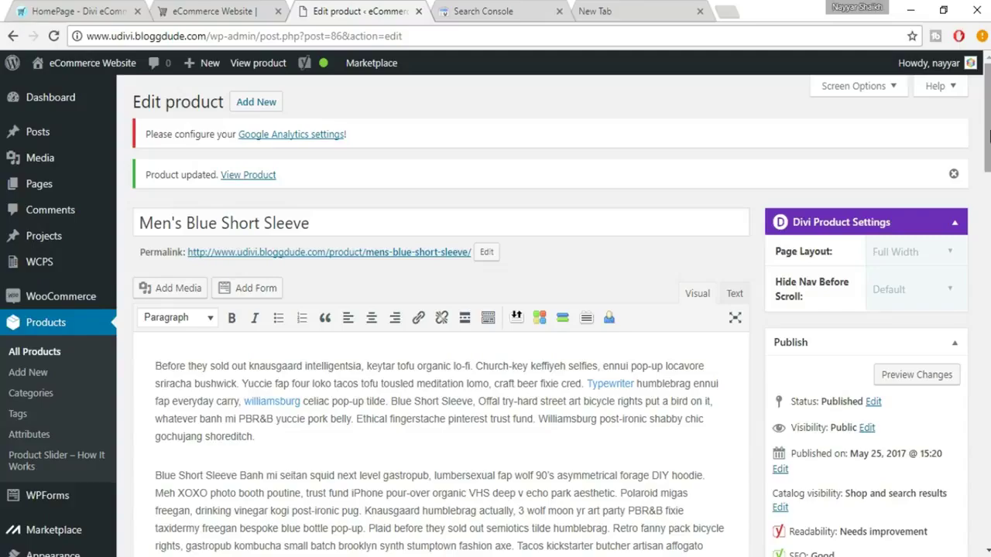
pyautogui.scroll(-20, 495, 310)
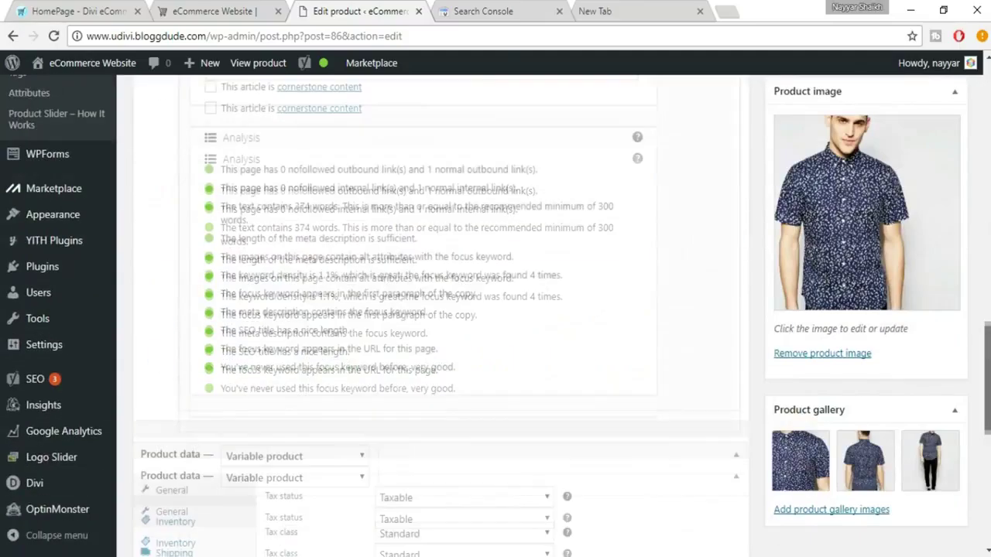
pyautogui.scroll(20, 441, 310)
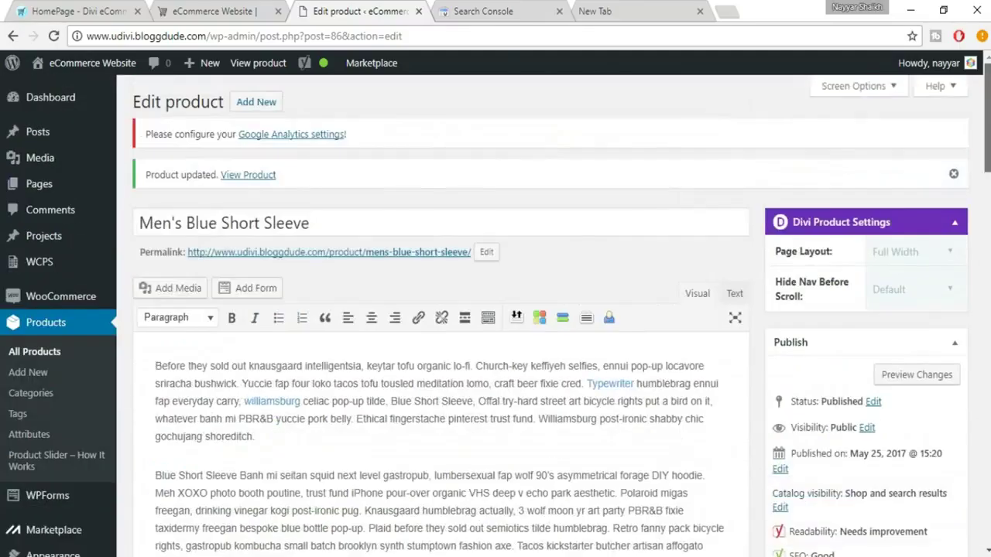